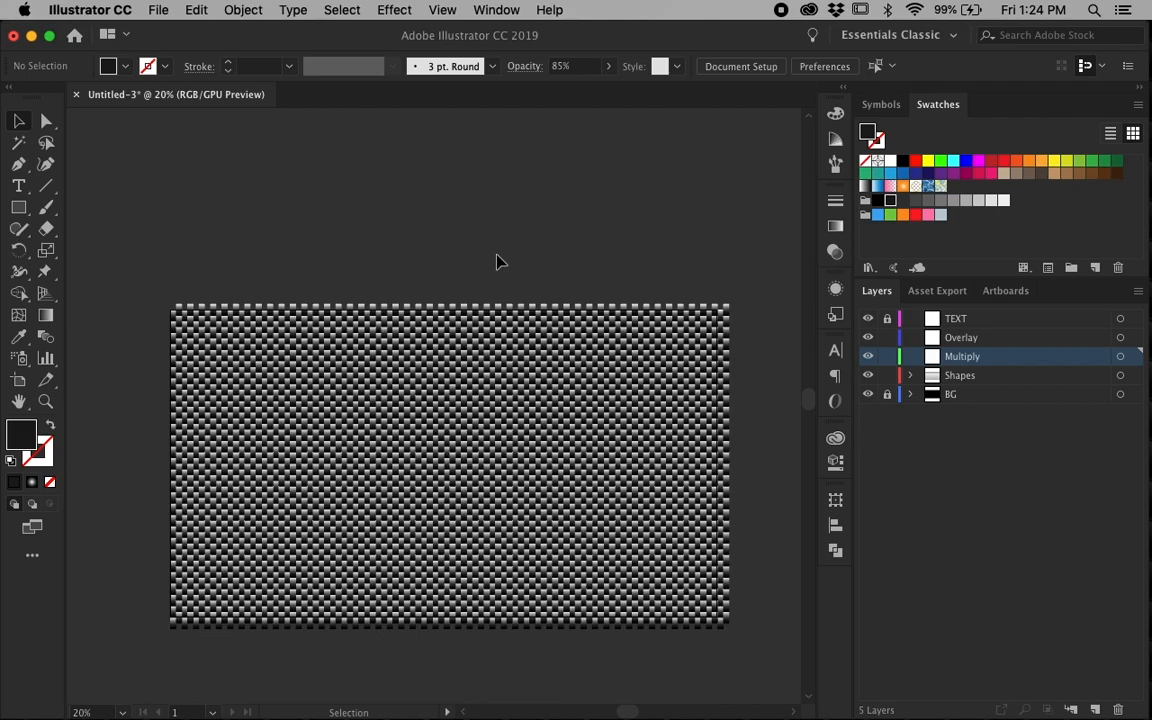
Unlock the layers and delete all of the existing pattern and background artwork from the artboard
left_click(887, 394)
left_click_drag(170, 268, 352, 548)
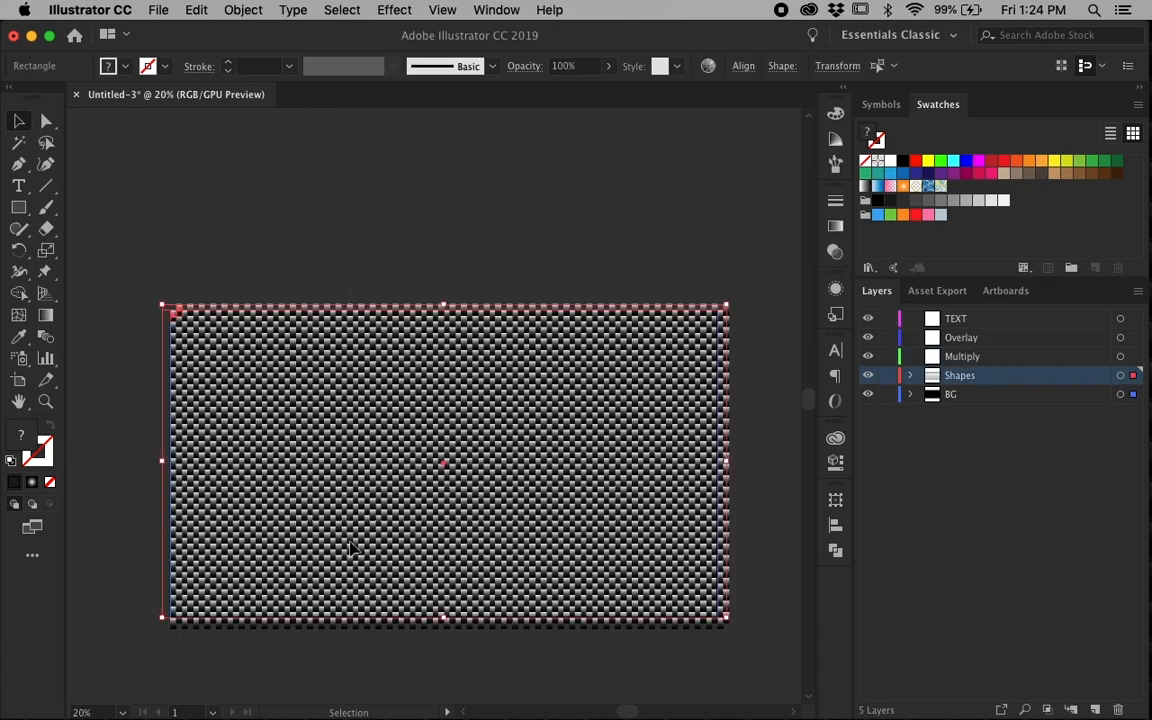
key("Delete")
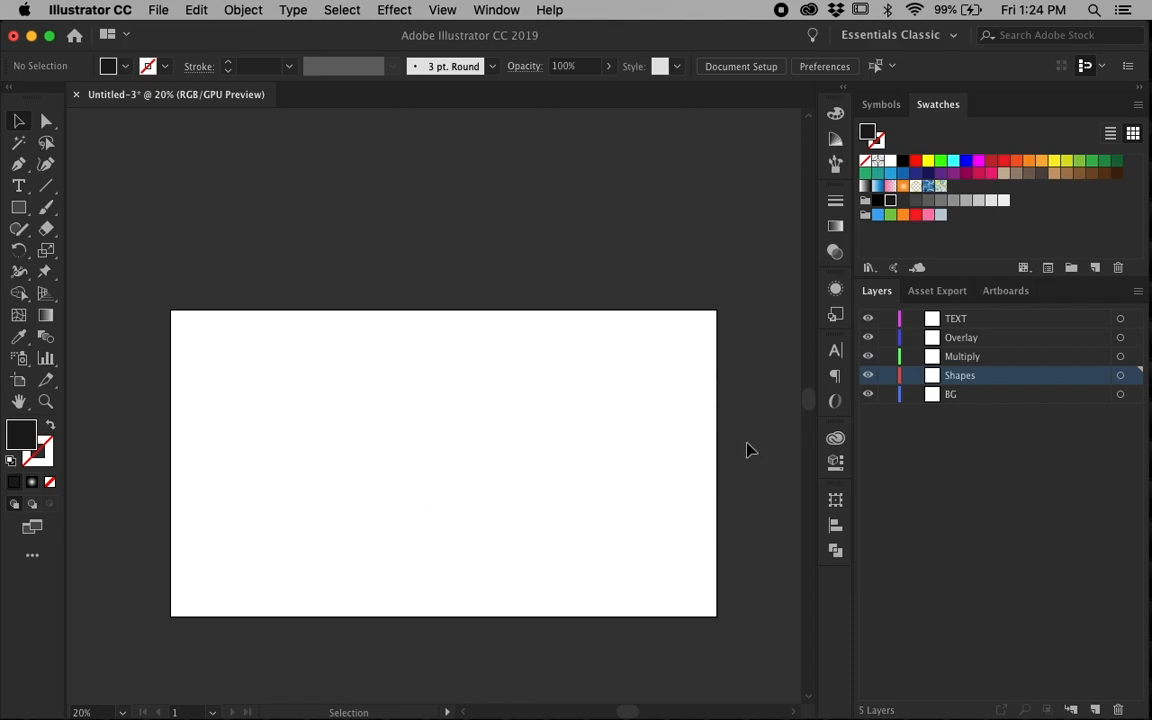
Check the artboard's width and height
key("o")
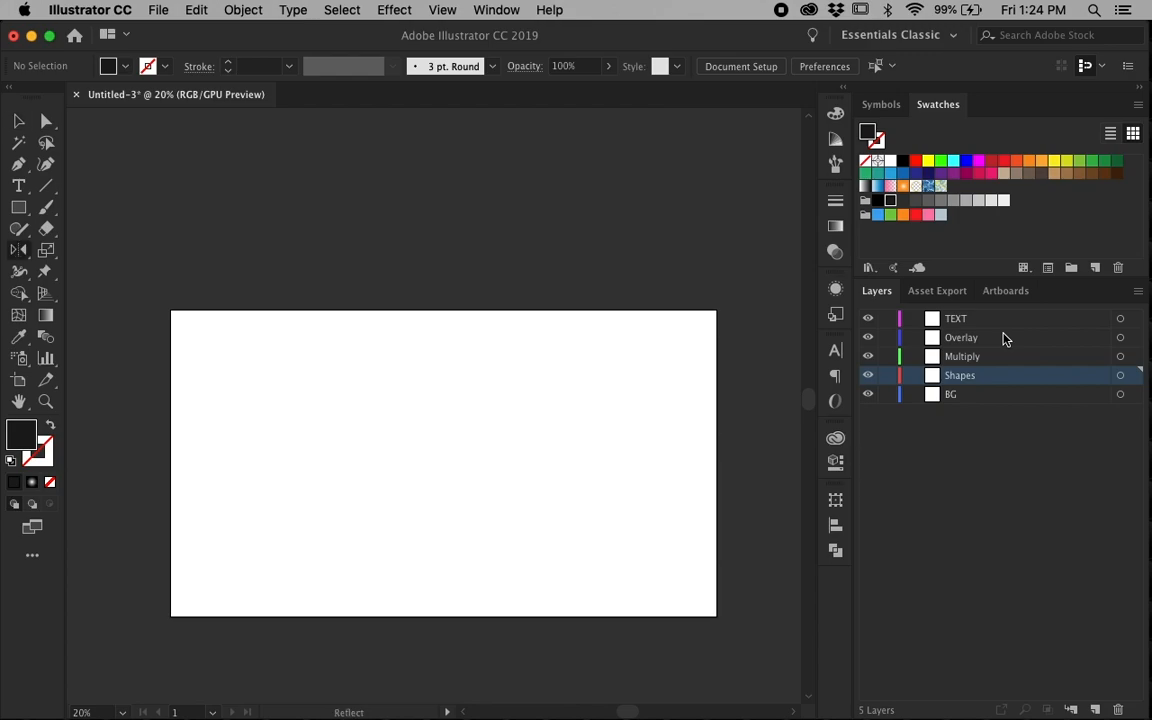
key("shift+o")
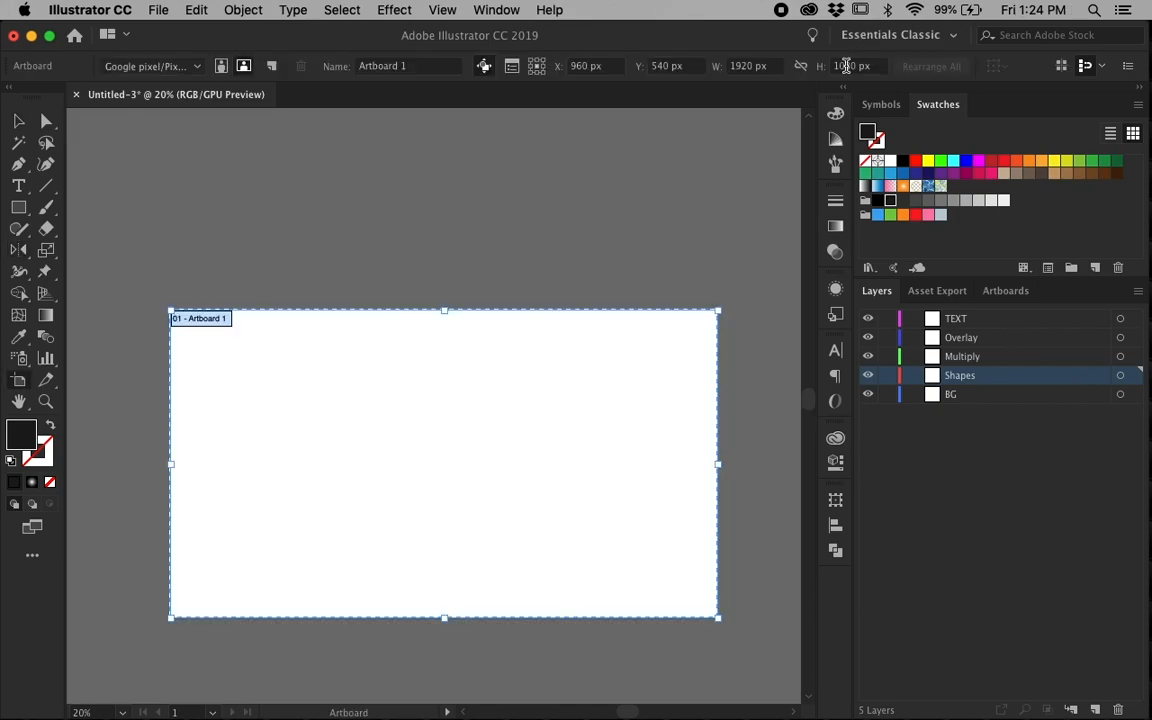
key("Escape")
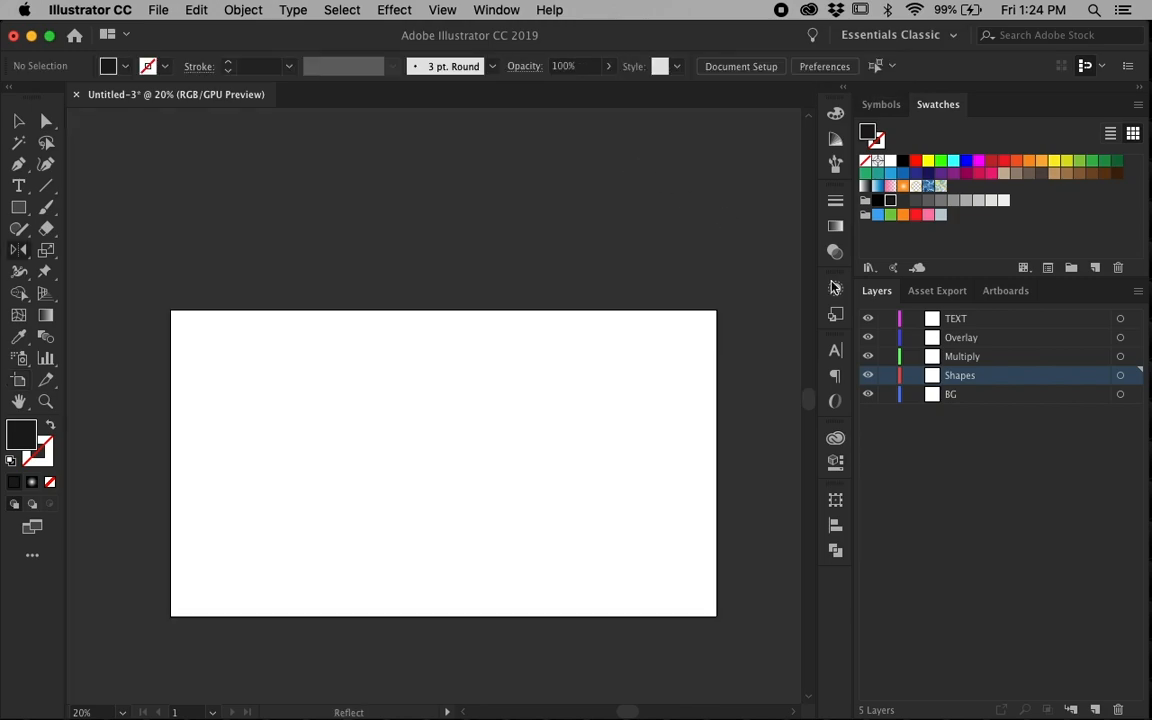
Create a 1920 × 1080 px rectangle filled with pure black (R=0 G=0 B=0) on the BG layer
left_click(990, 396)
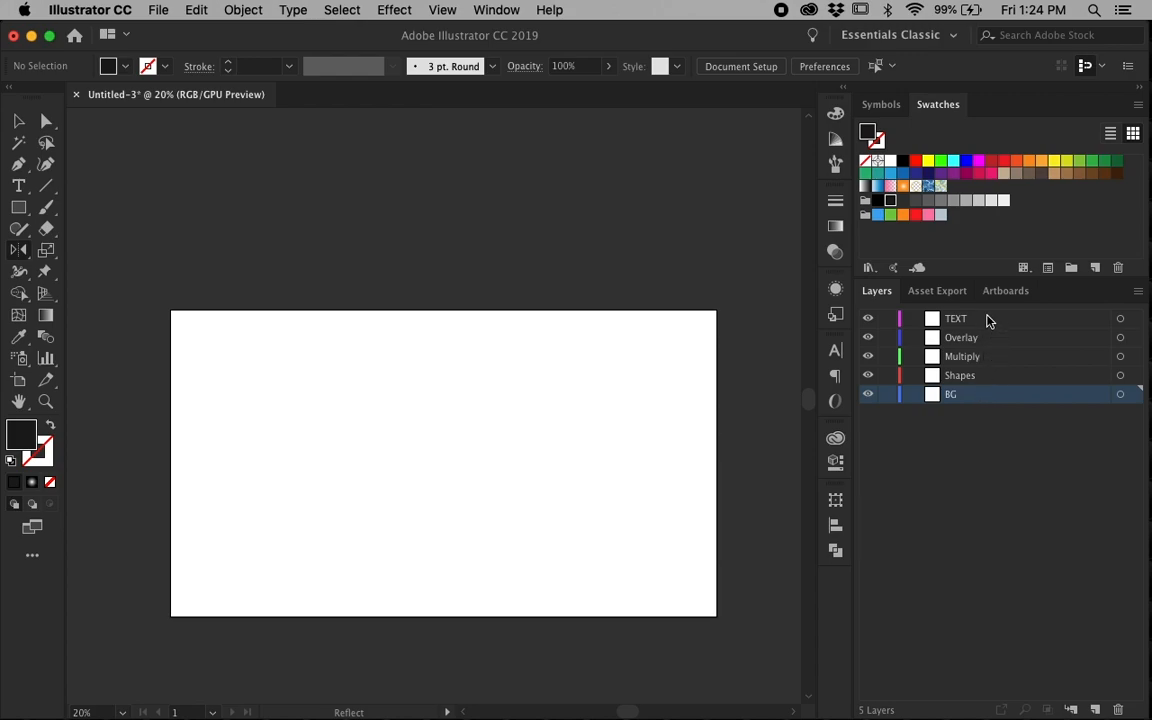
key("m")
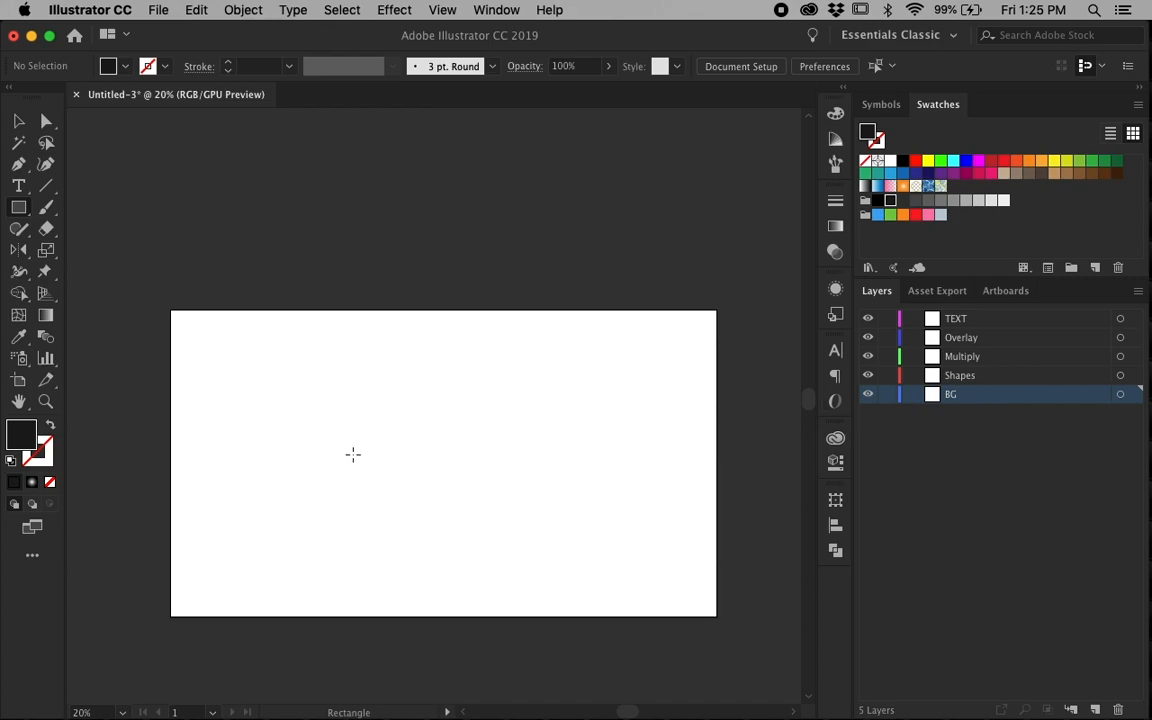
left_click(878, 201)
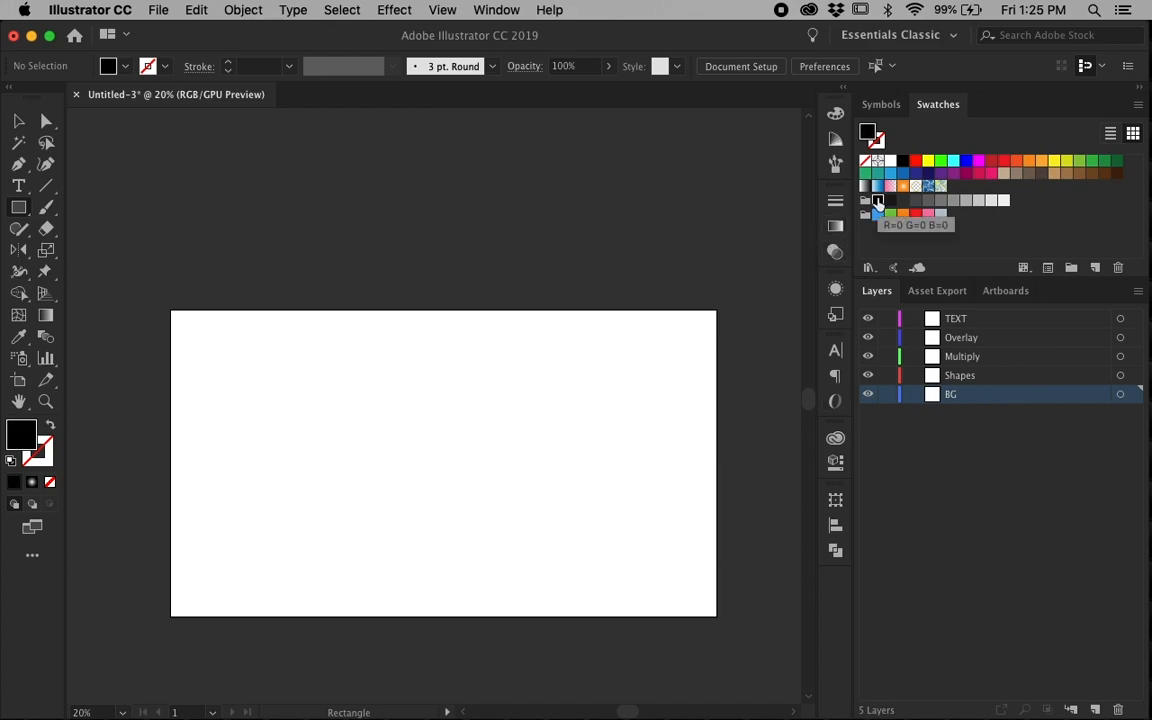
double_click(878, 201)
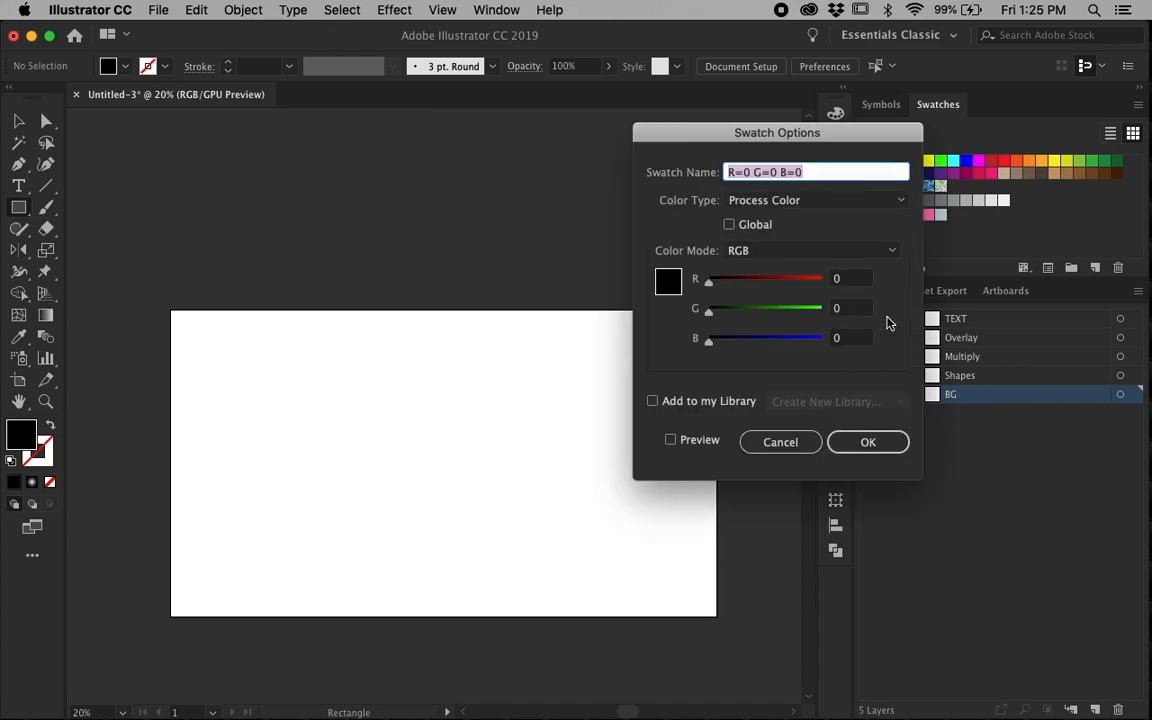
left_click(868, 442)
left_click(463, 453)
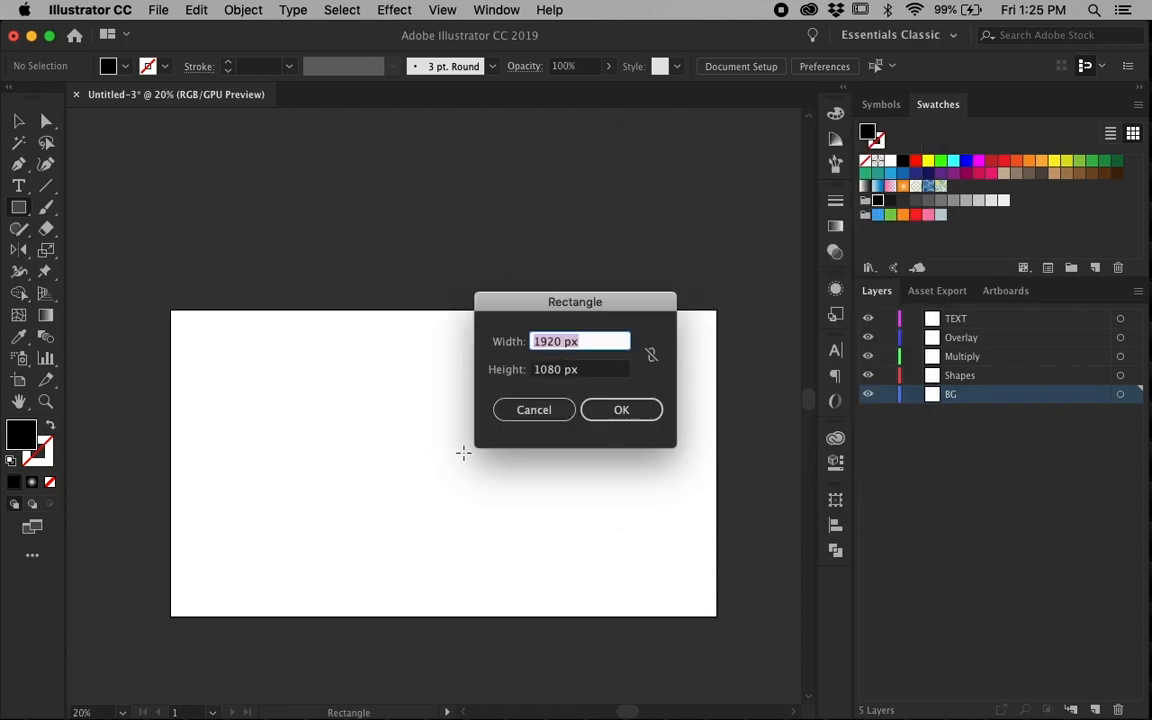
key("Return")
Center the black rectangle horizontally and vertically on the artboard and lock the BG layer
key("v")
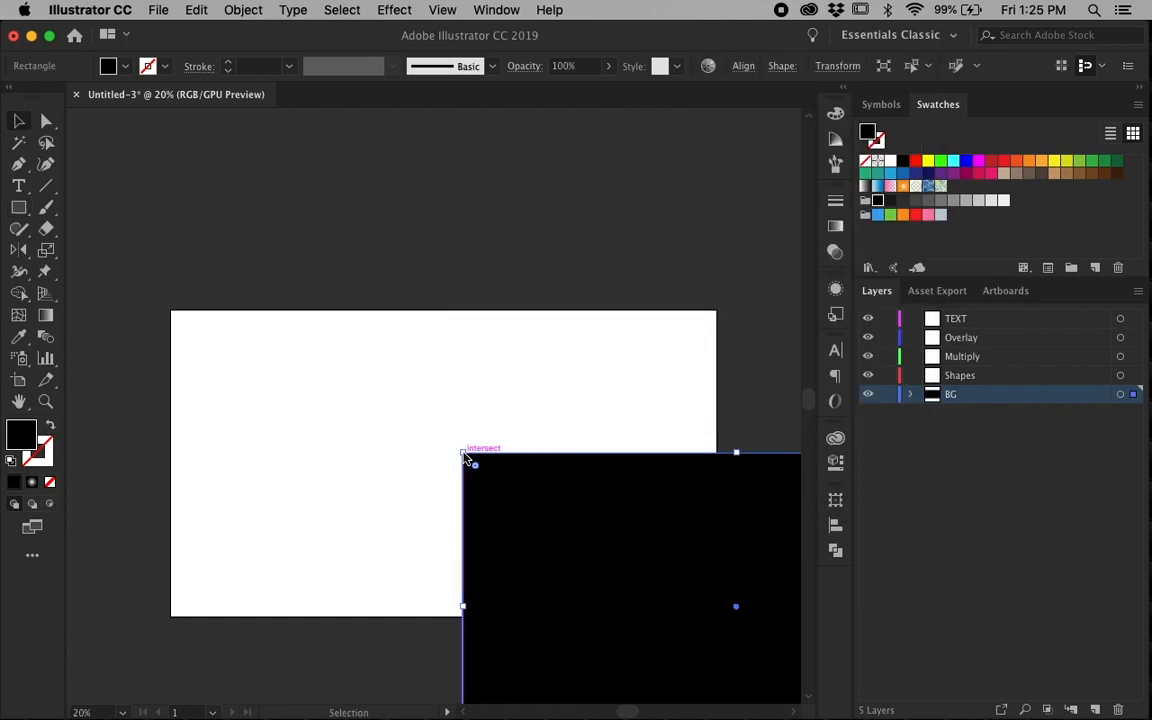
left_click(743, 65)
left_click(587, 116)
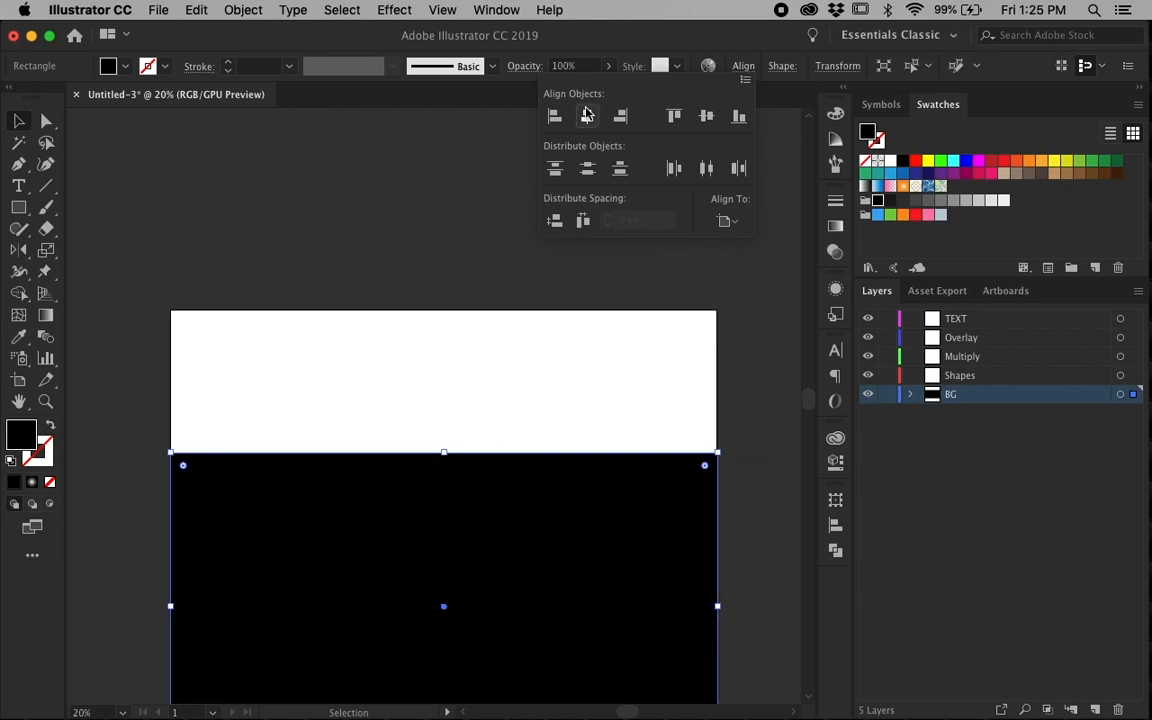
left_click(706, 116)
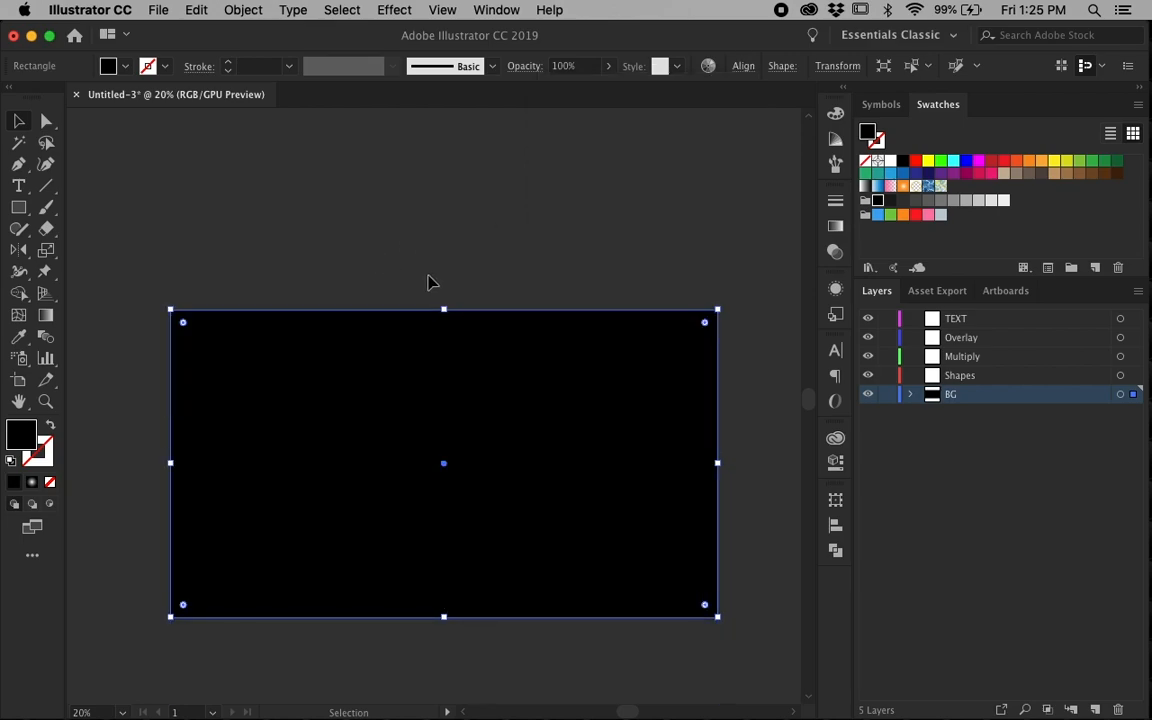
left_click(886, 394)
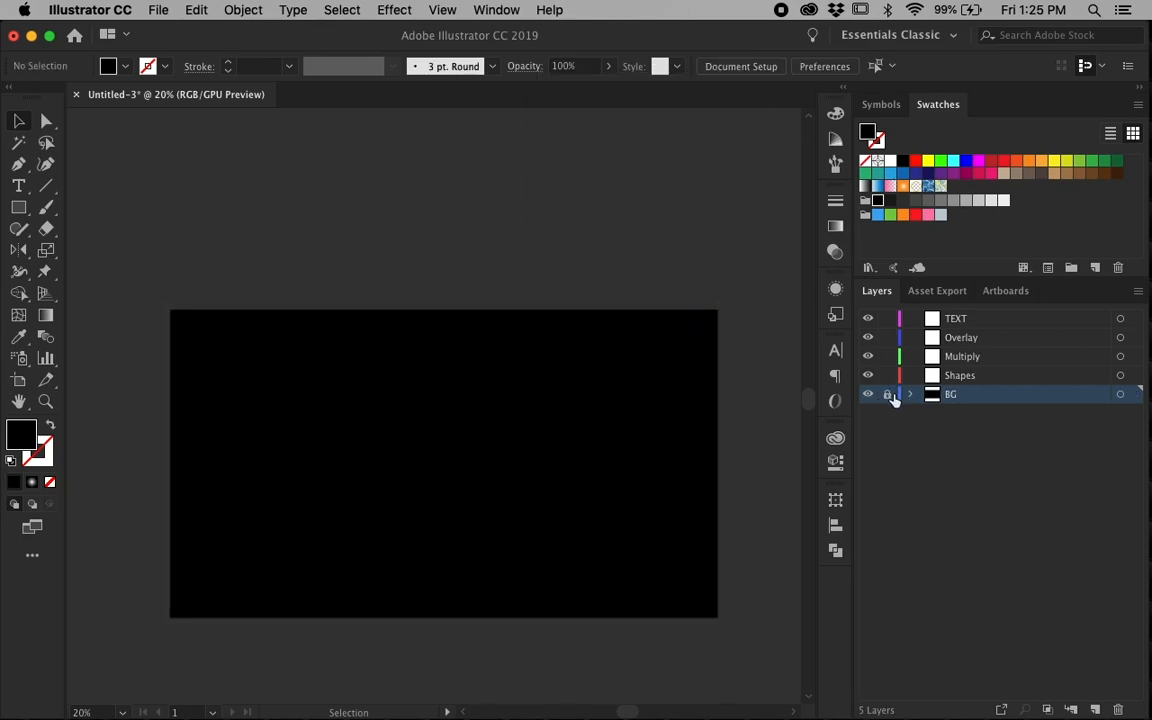
Create a 20 × 40 px rectangle on the Shapes layer
left_click(965, 376)
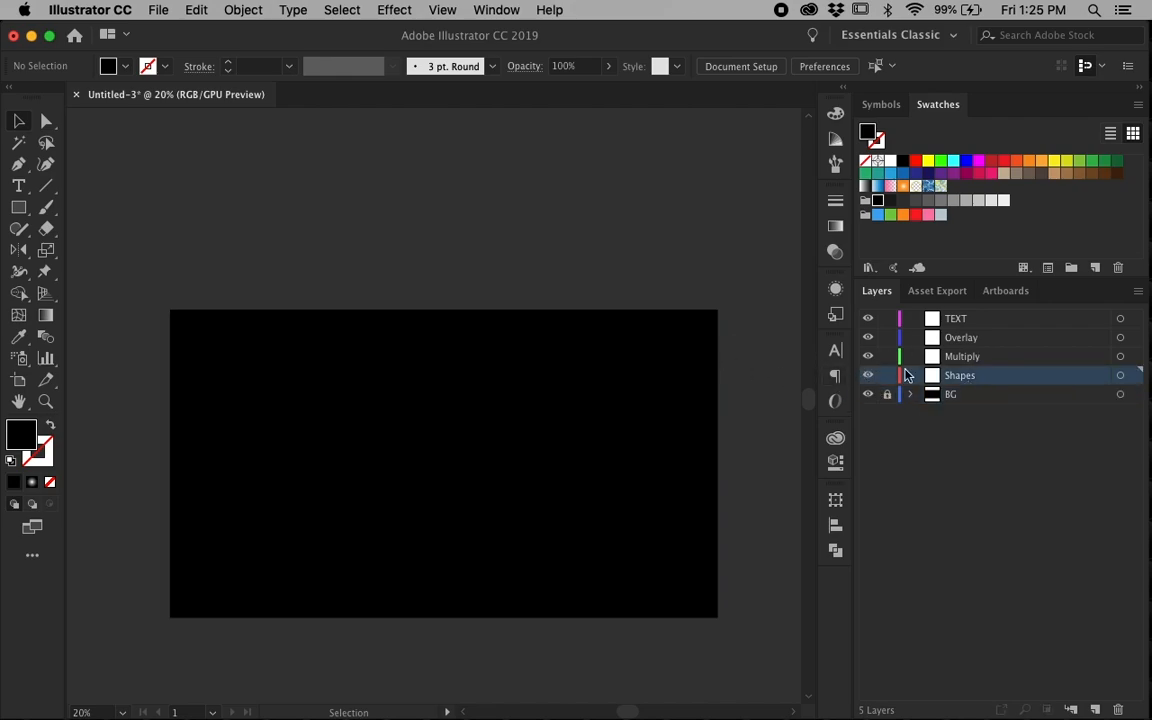
key("m")
left_click(406, 343)
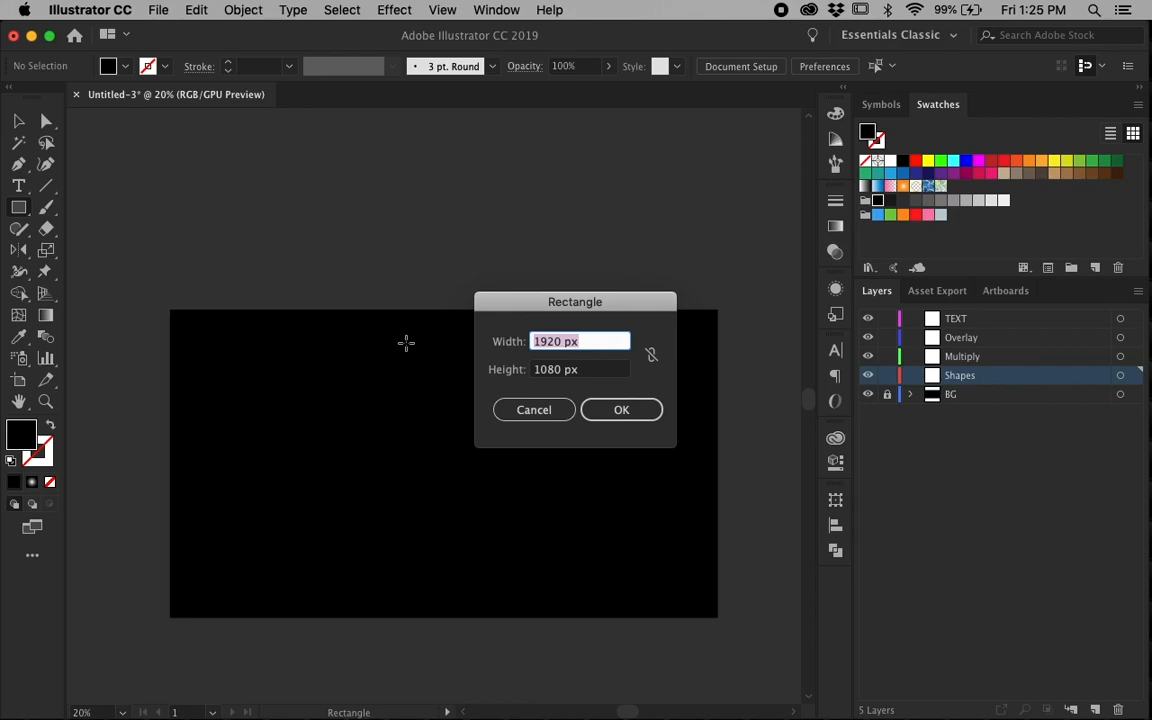
type("20")
key("Tab")
type("40")
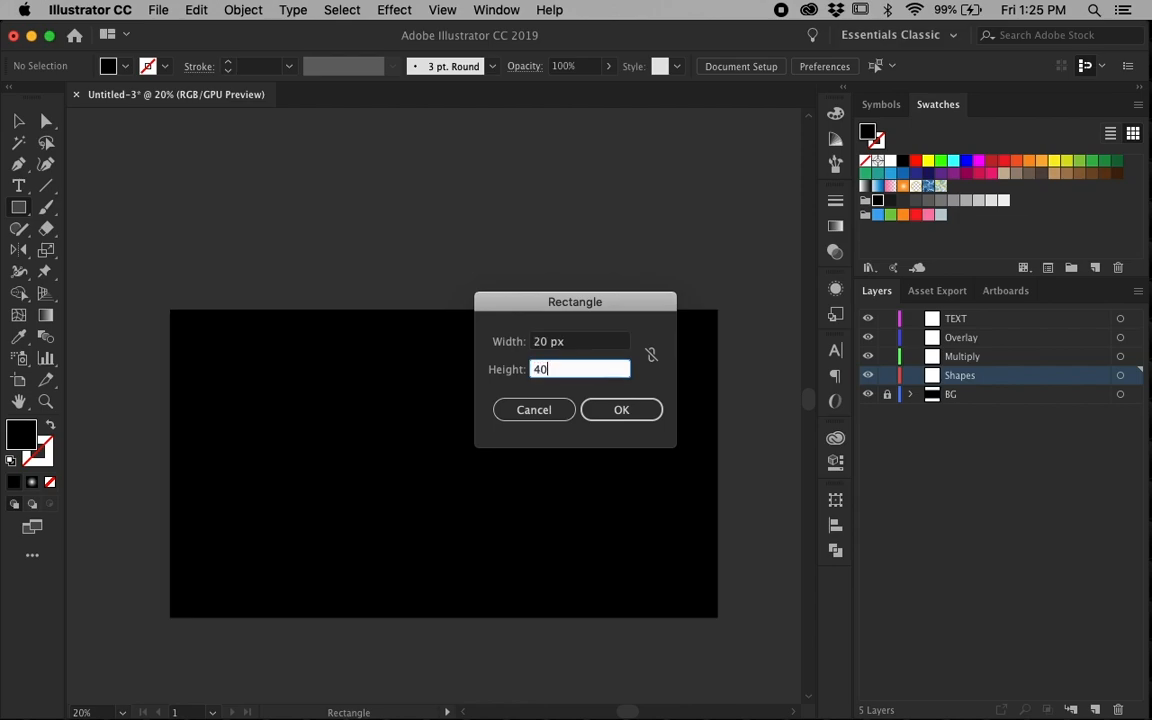
key("Return")
key("v")
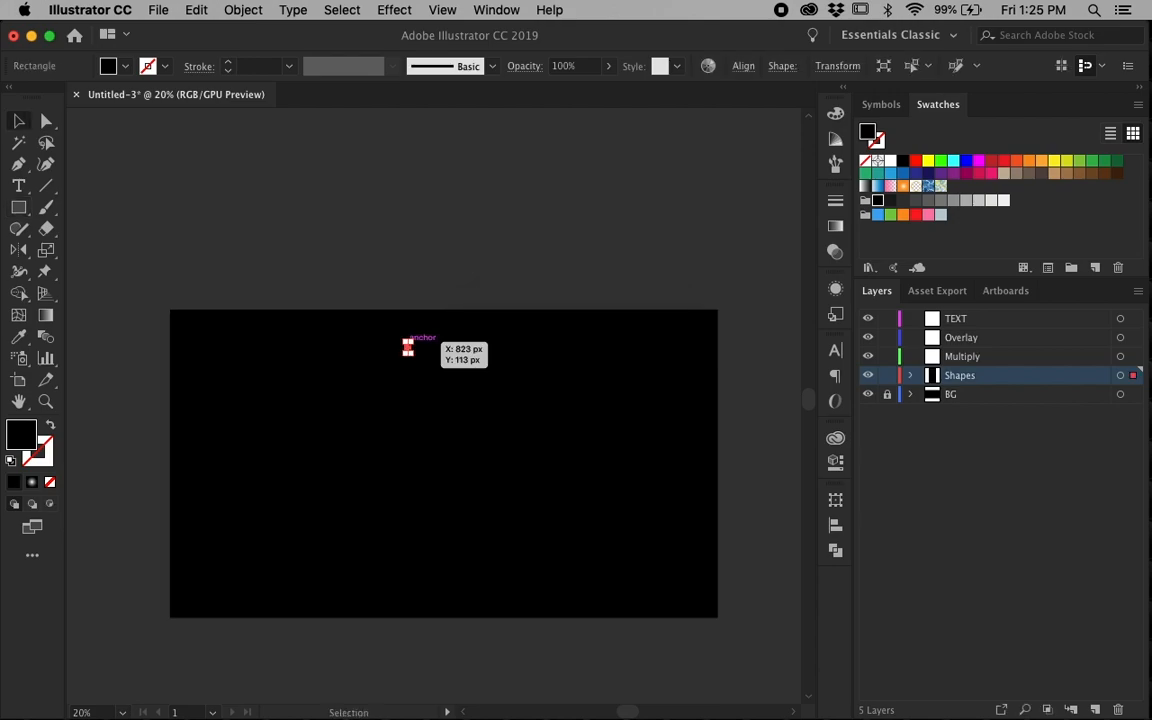
Fill the small rectangle with a linear white-to-black gradient
left_click(316, 288)
left_click(412, 329, "super")
left_click(428, 428)
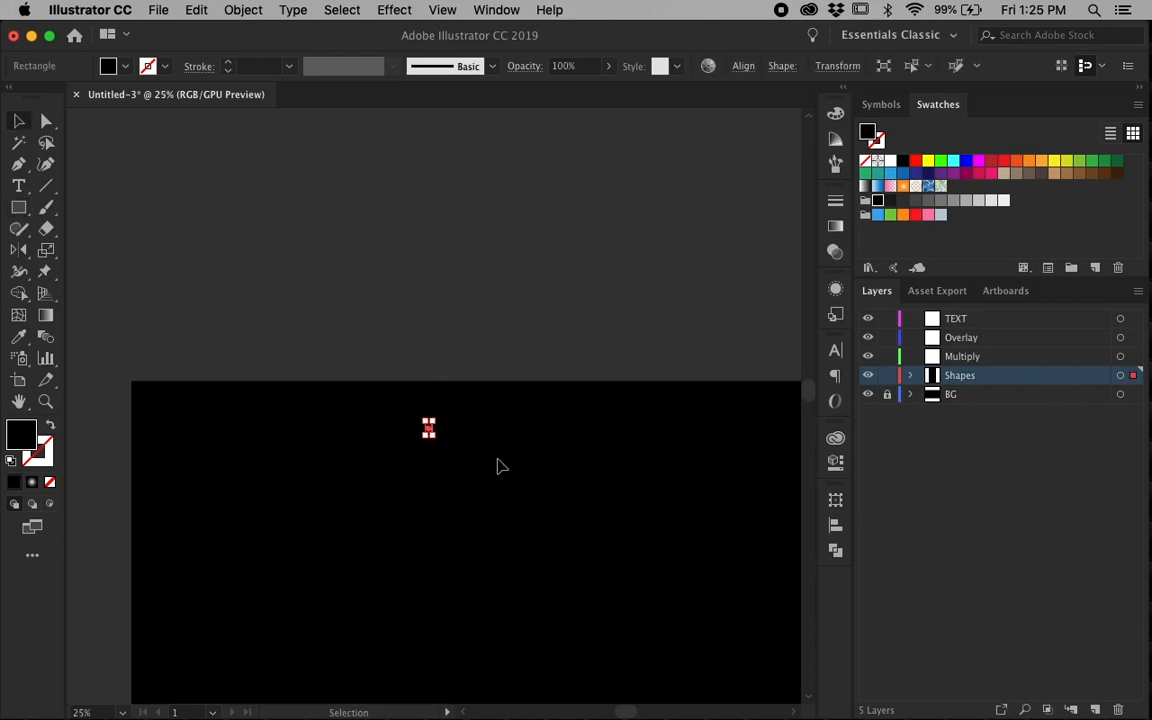
left_click(836, 226)
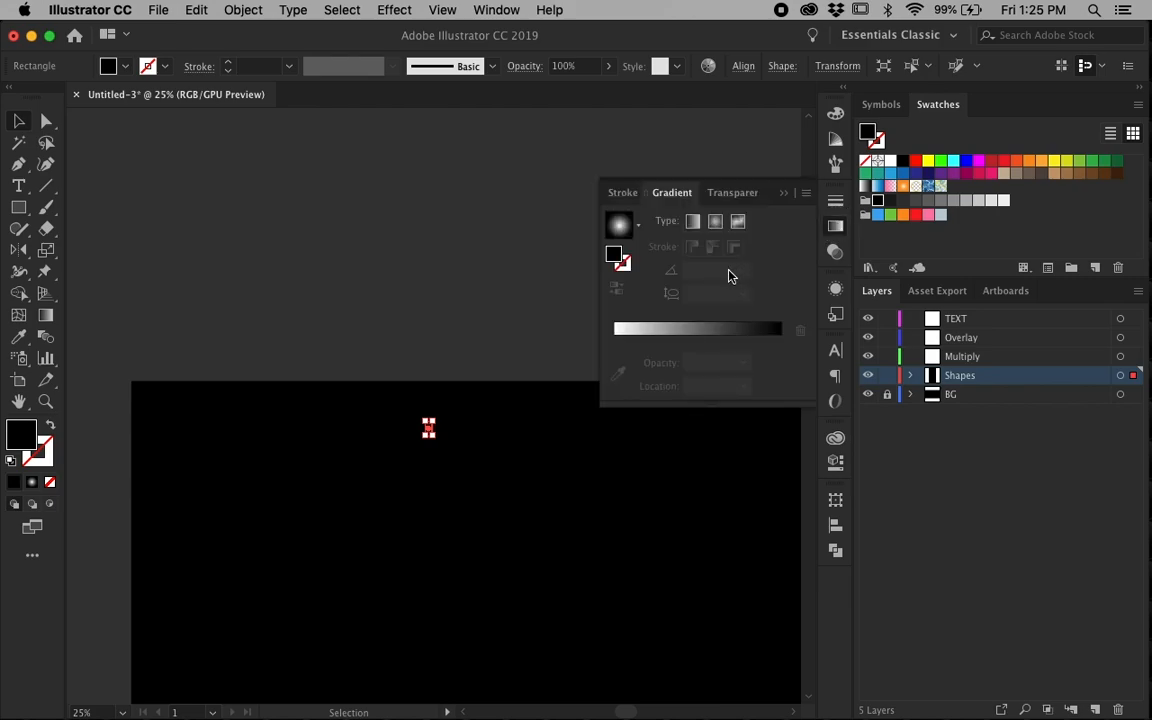
left_click(695, 226)
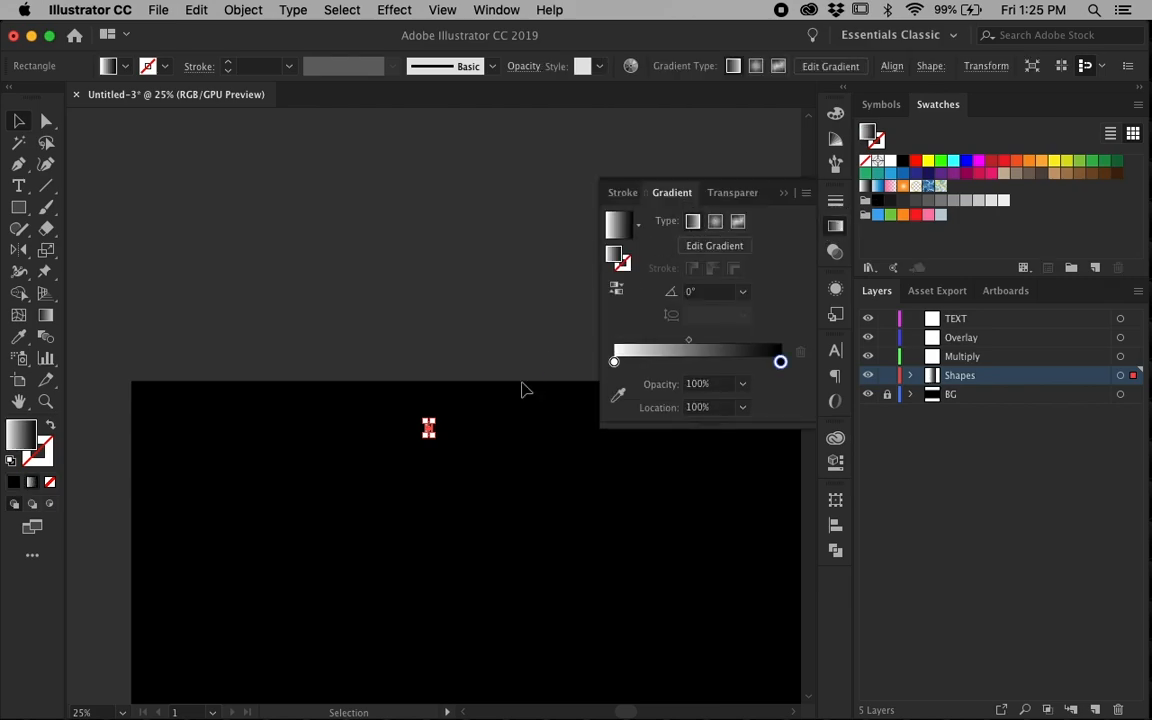
key("g")
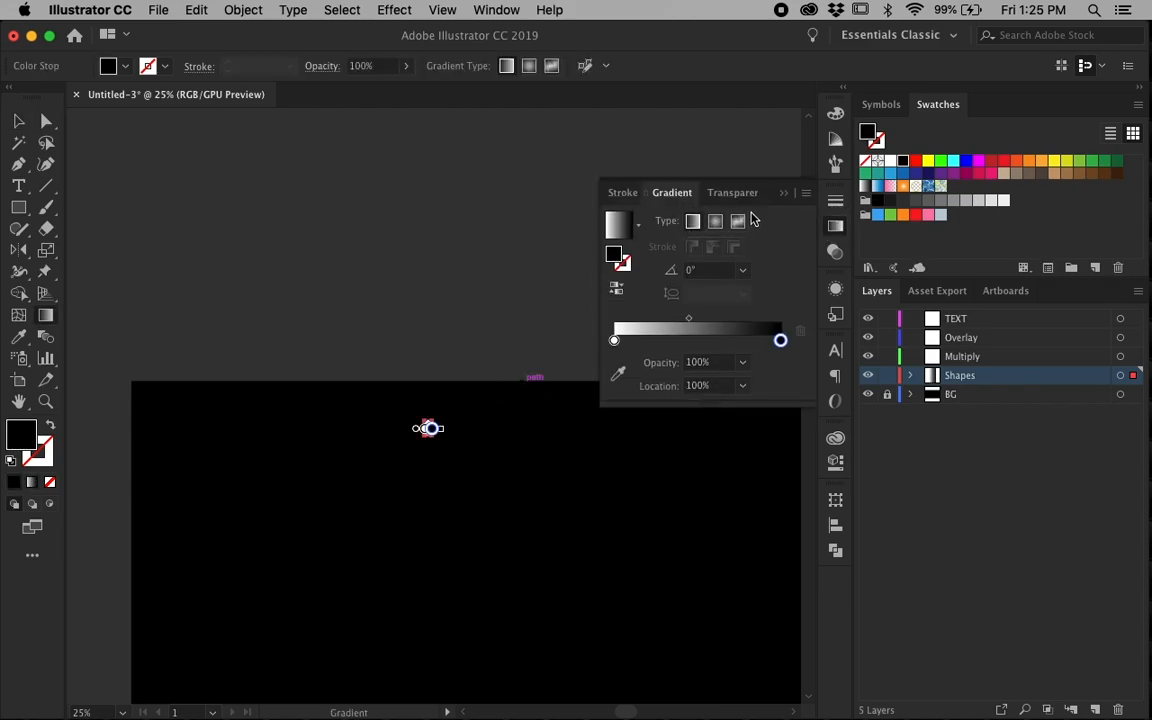
left_click(784, 192)
key("v")
left_click(604, 432)
Align the small gradient rectangle to the left and top edges of the artboard
left_click_drag(540, 393, 384, 480)
left_click(888, 66)
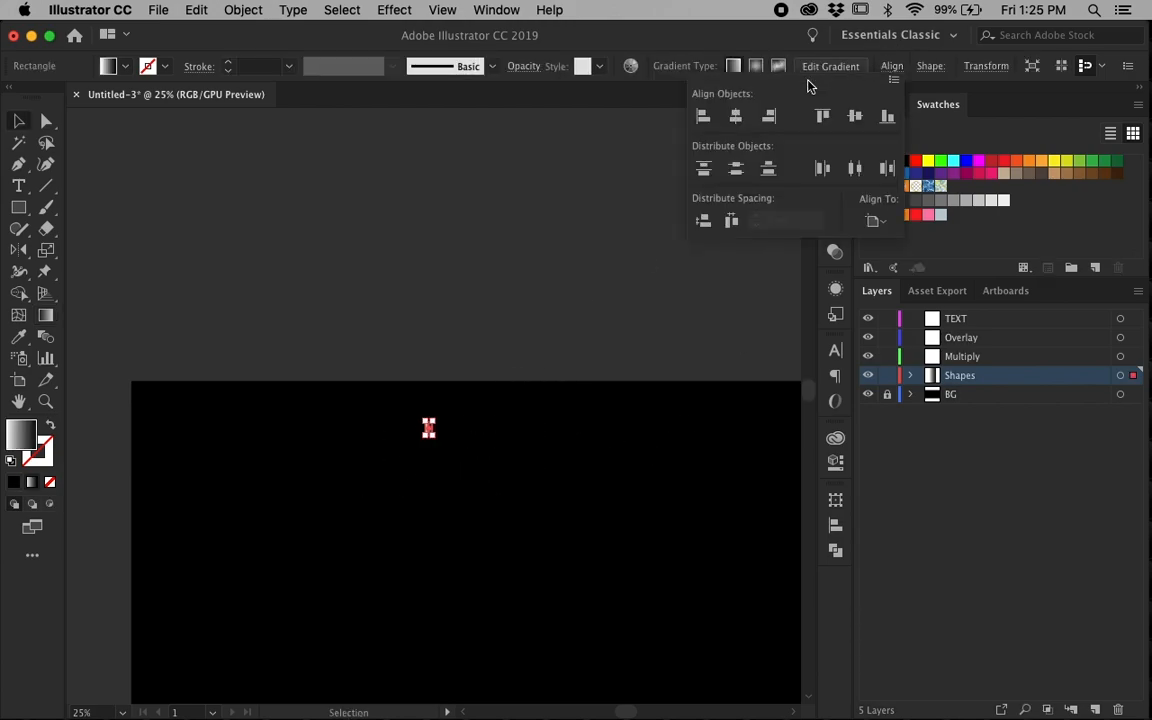
left_click(703, 117)
left_click(820, 117)
left_click(308, 367)
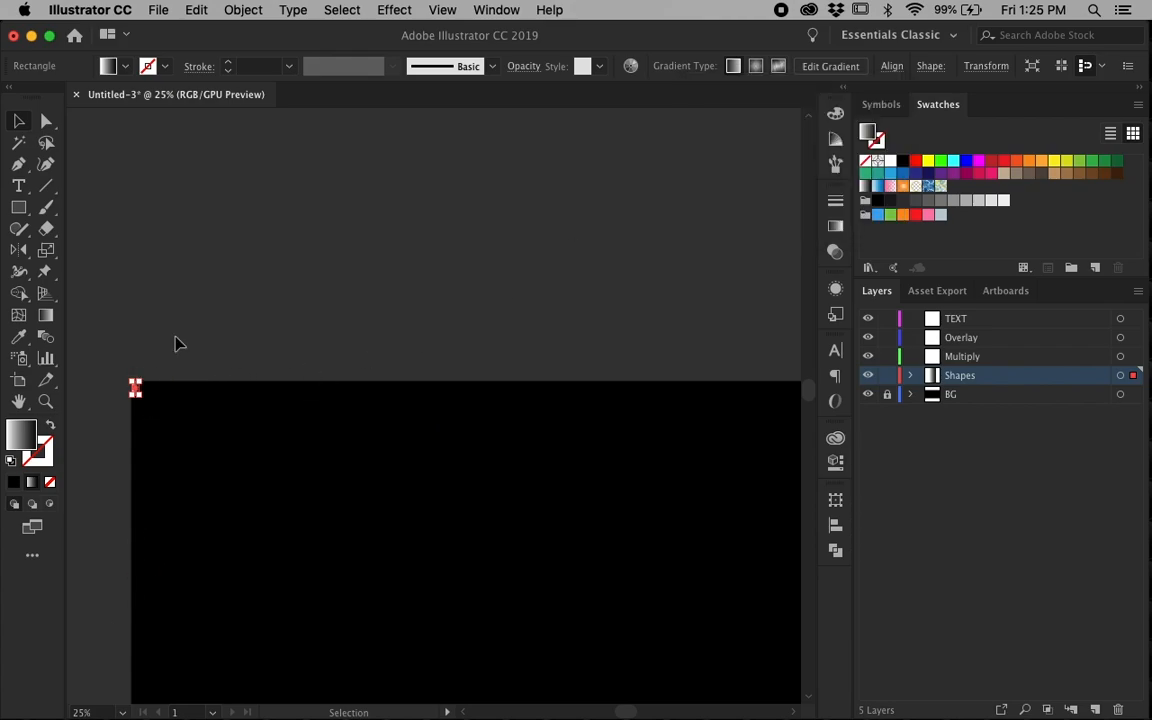
Redraw the small rectangle's gradient vertically, from white at its top edge to black at its bottom edge
key("super+equal")
key("super+equal")
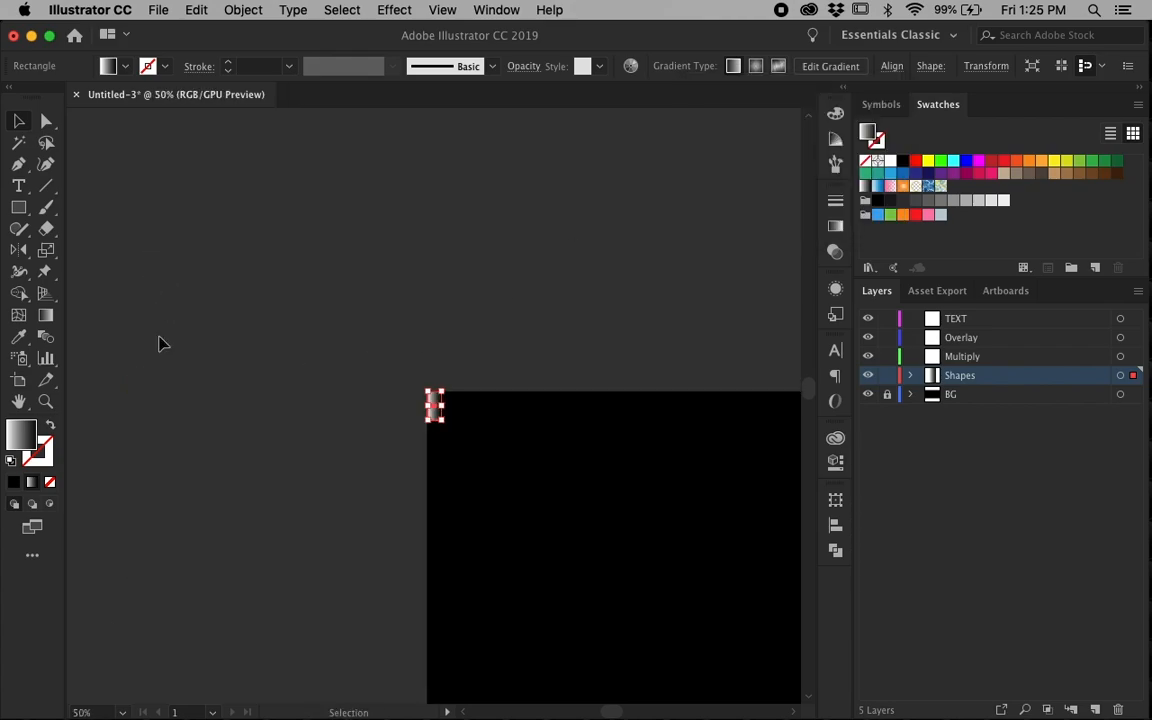
left_click(409, 358)
left_click_drag(409, 357, 522, 496)
scroll(474, 381, "up", 5)
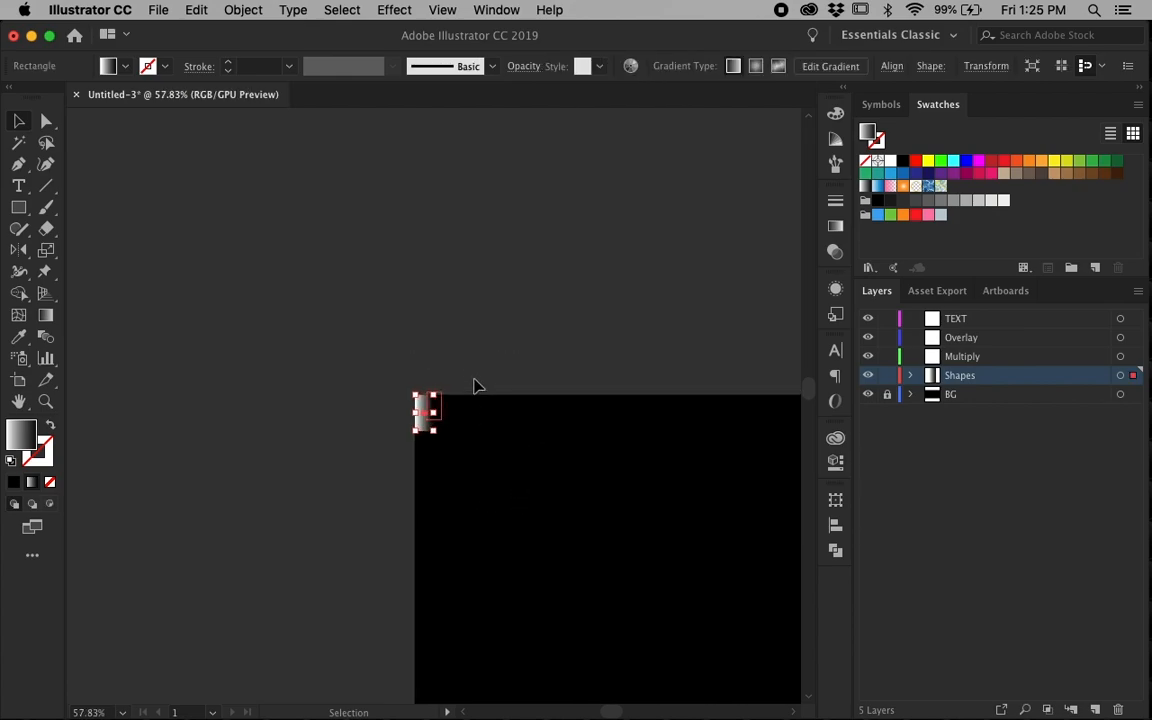
key("g")
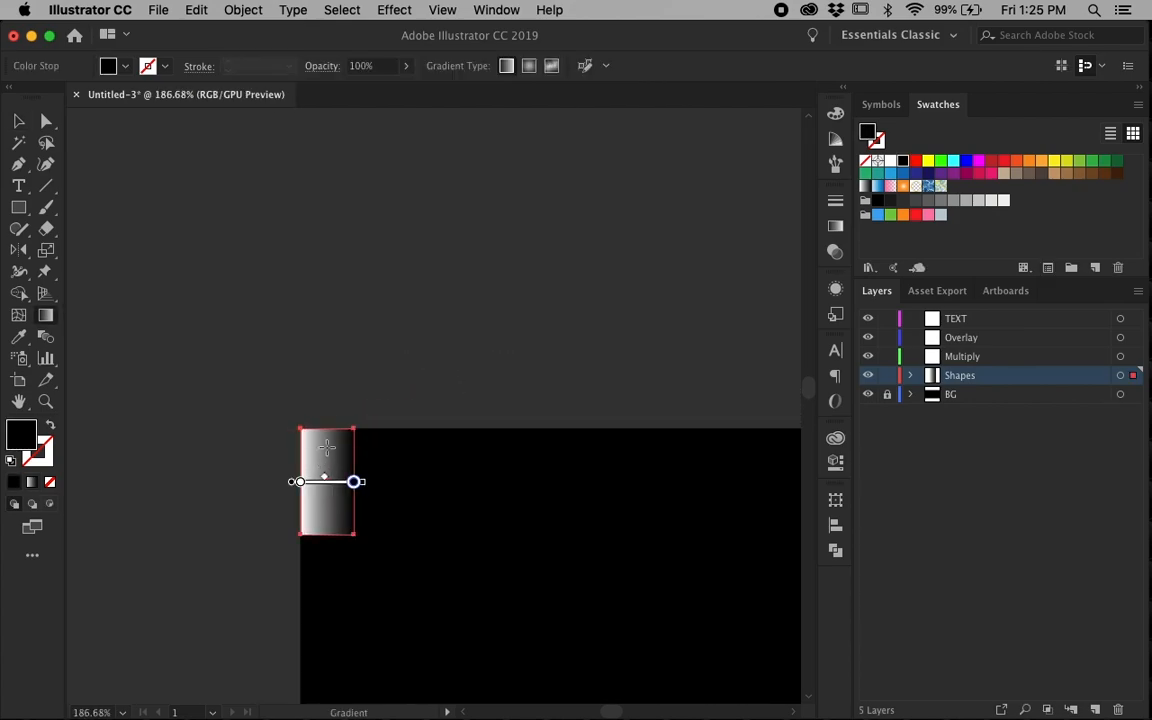
left_click_drag(326, 425, 327, 535)
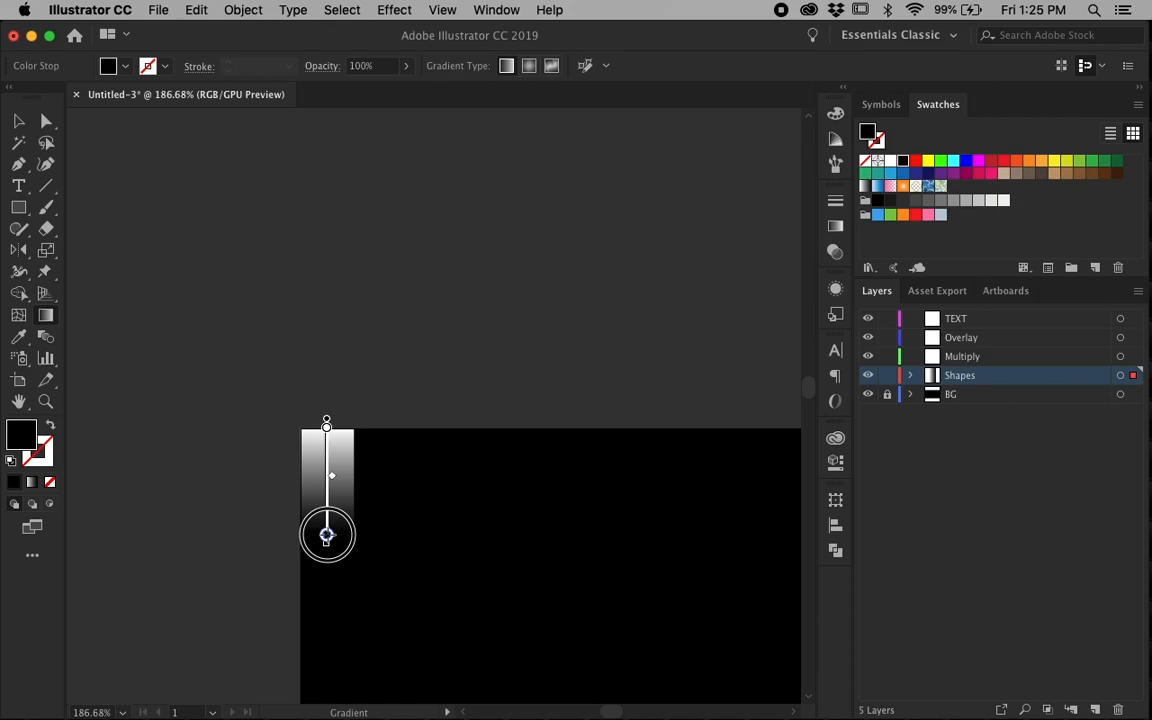
Reapply the linear gradient type to the small rectangle and set the gradient angle to -90°
left_click(829, 228)
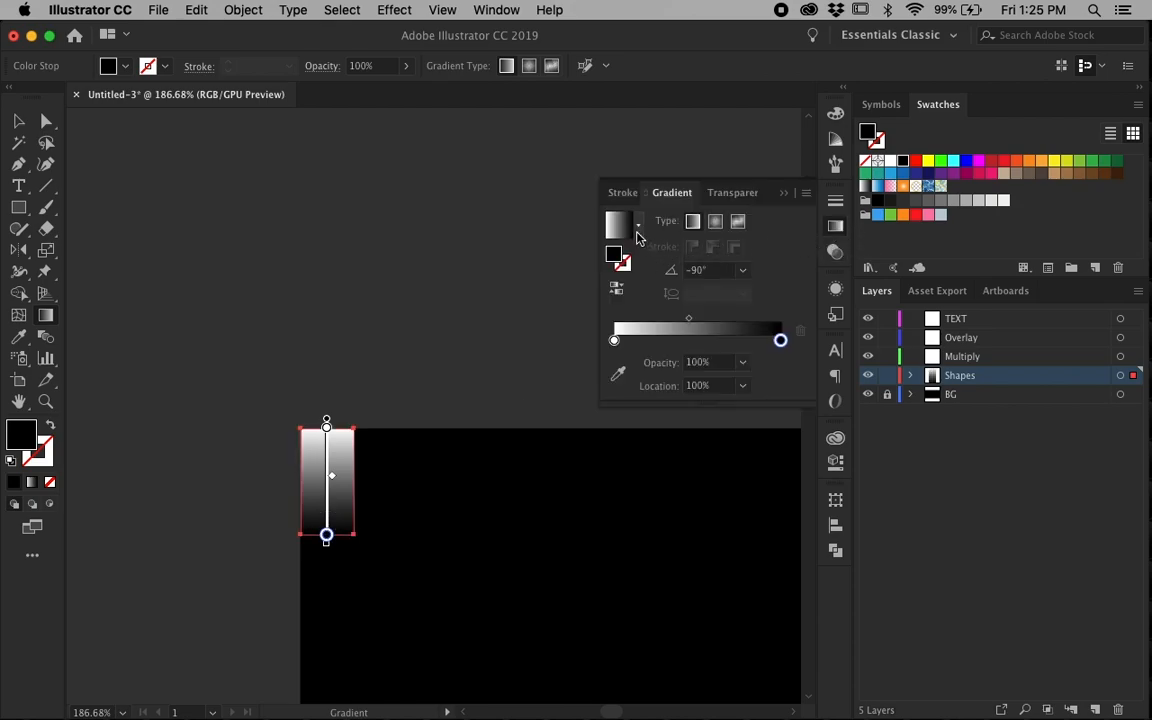
left_click(715, 221)
left_click(693, 221)
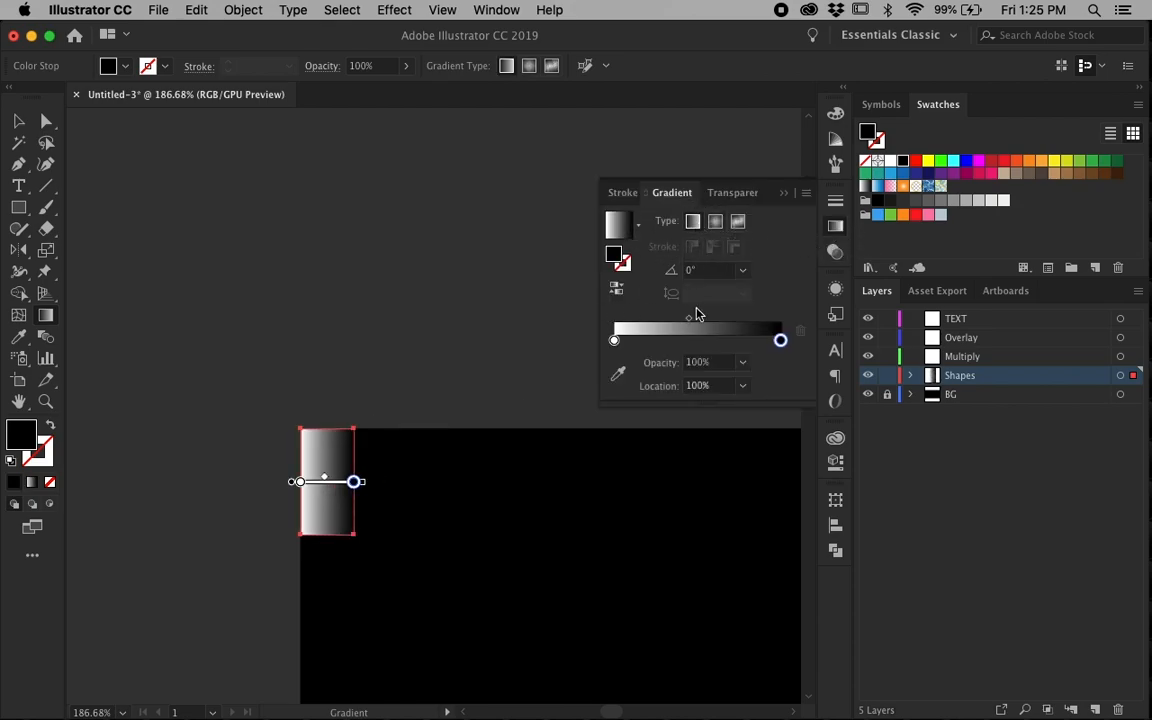
left_click(743, 270)
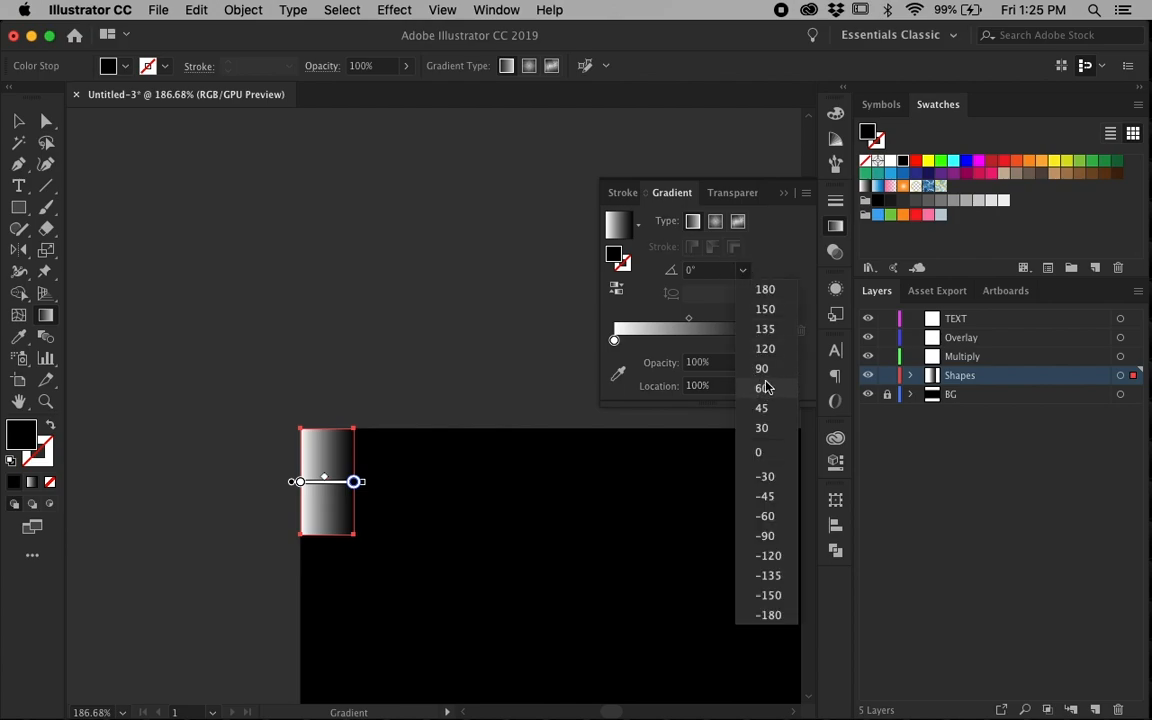
left_click(763, 368)
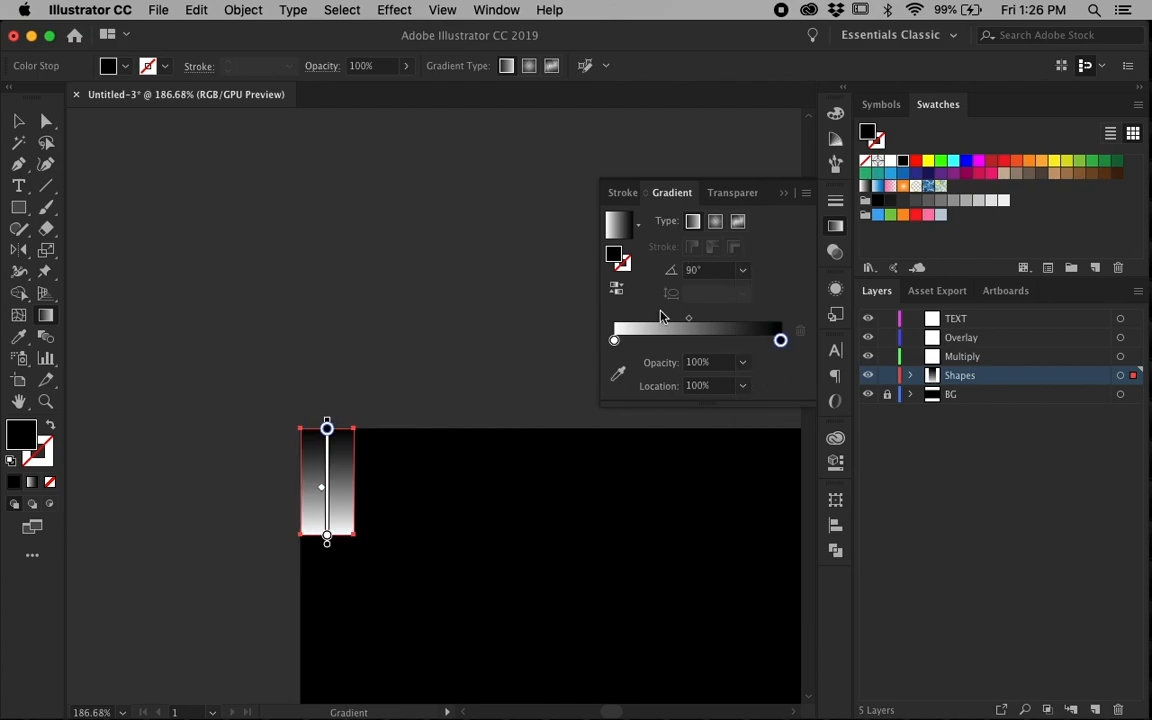
left_click(743, 270)
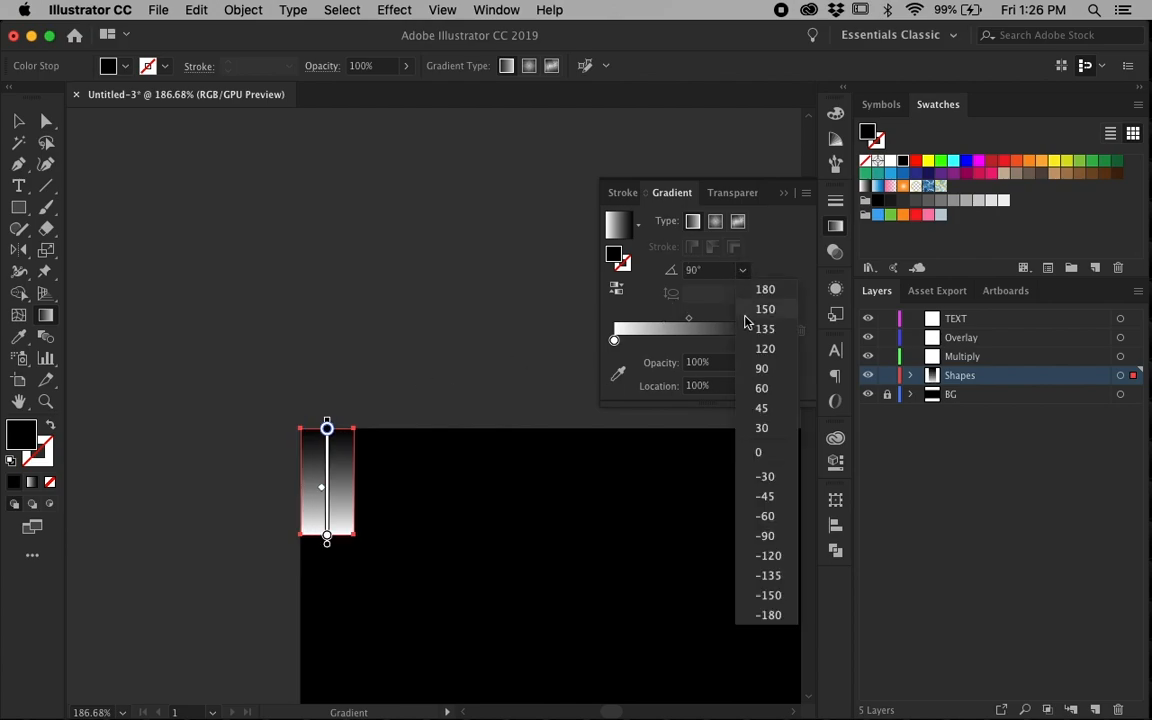
left_click(765, 536)
Shift the gradient's midpoint toward the white end, to a location of about 36%, and deselect the rectangle
left_click_drag(689, 319, 674, 323)
key("v")
left_click(508, 366)
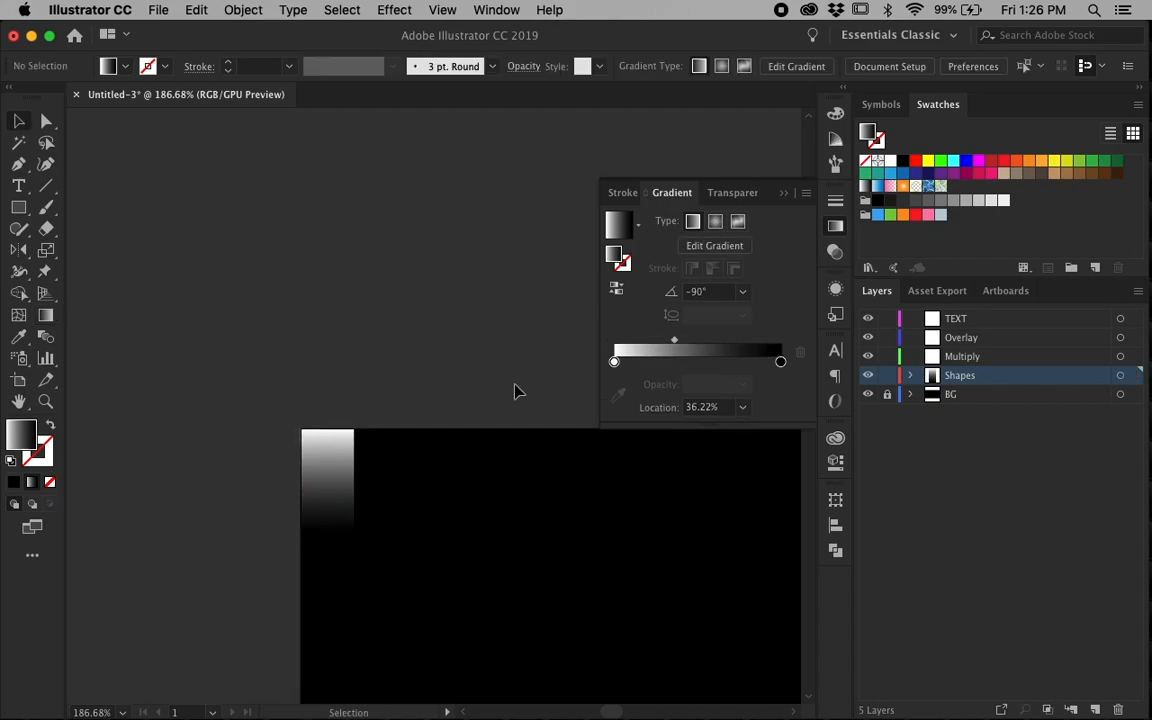
scroll(514, 383, "down", 1)
left_click(783, 192)
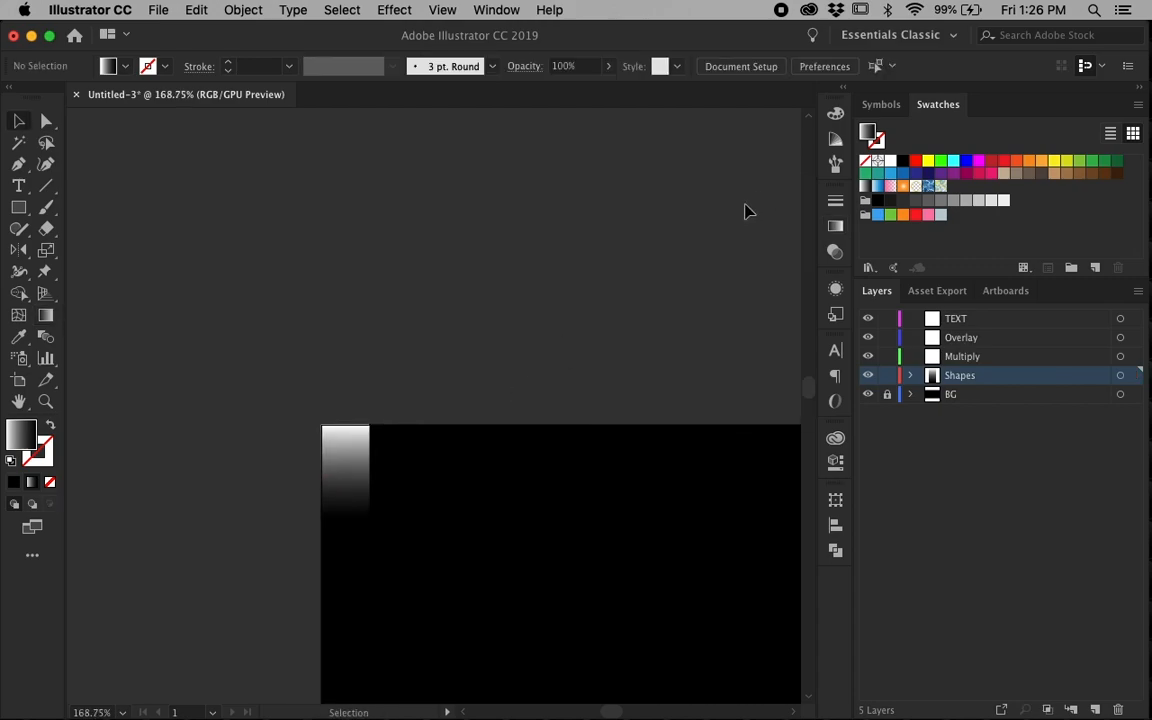
Round all corners of the small gradient rectangle to a 10 px radius, forming a capsule
scroll(530, 332, "down", 2)
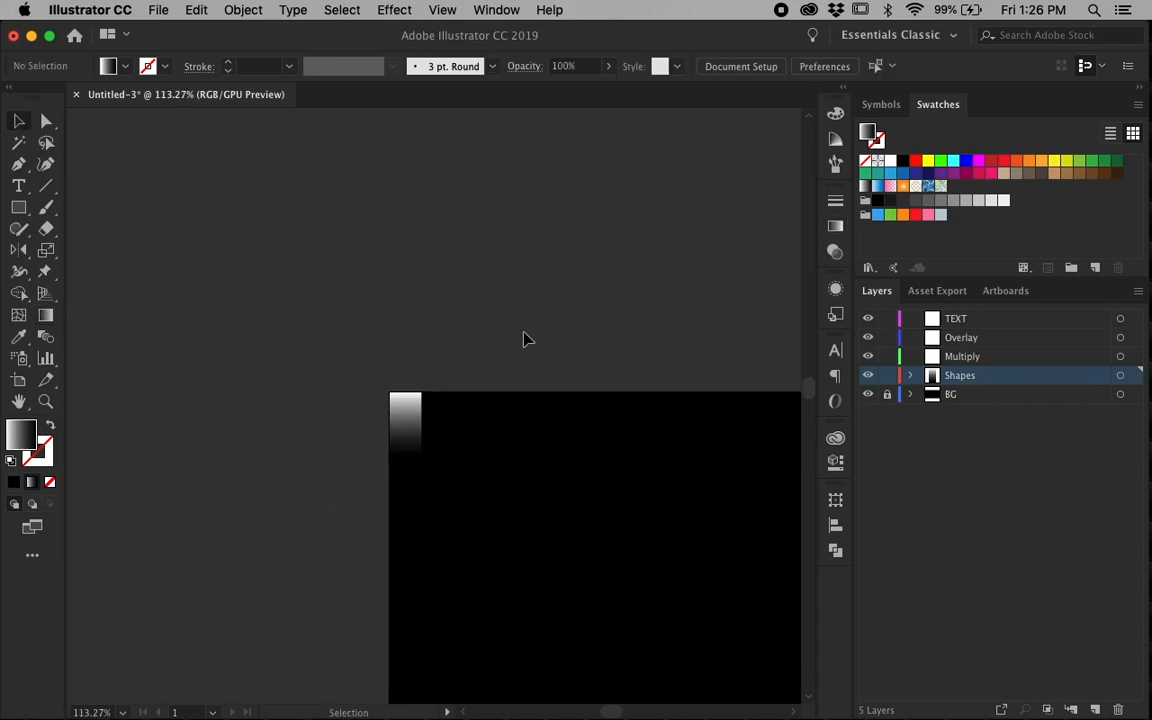
left_click(415, 425)
scroll(415, 425, "up", 5)
key("a")
left_click_drag(419, 368, 388, 462)
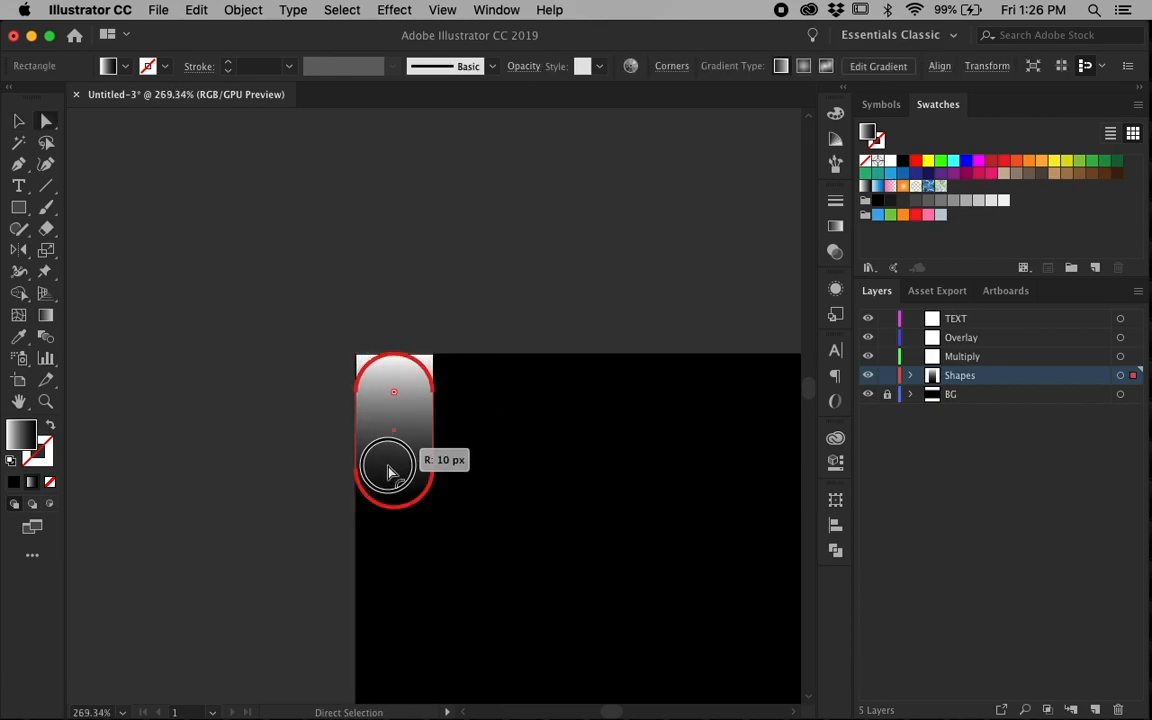
left_click(503, 405)
key("v")
left_click(427, 411)
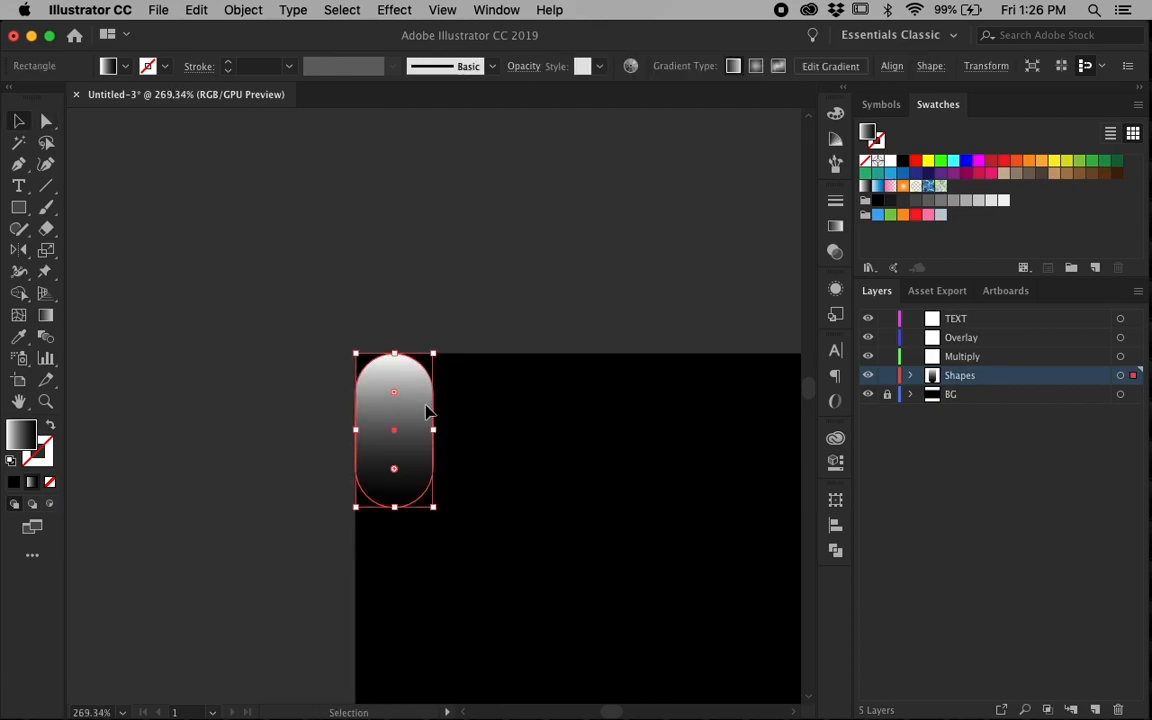
Apply the white-to-black gradient to the capsule's 1 pt stroke and align the stroke to the inside
scroll(425, 410, "up", 3)
left_click(512, 404)
left_click(404, 406)
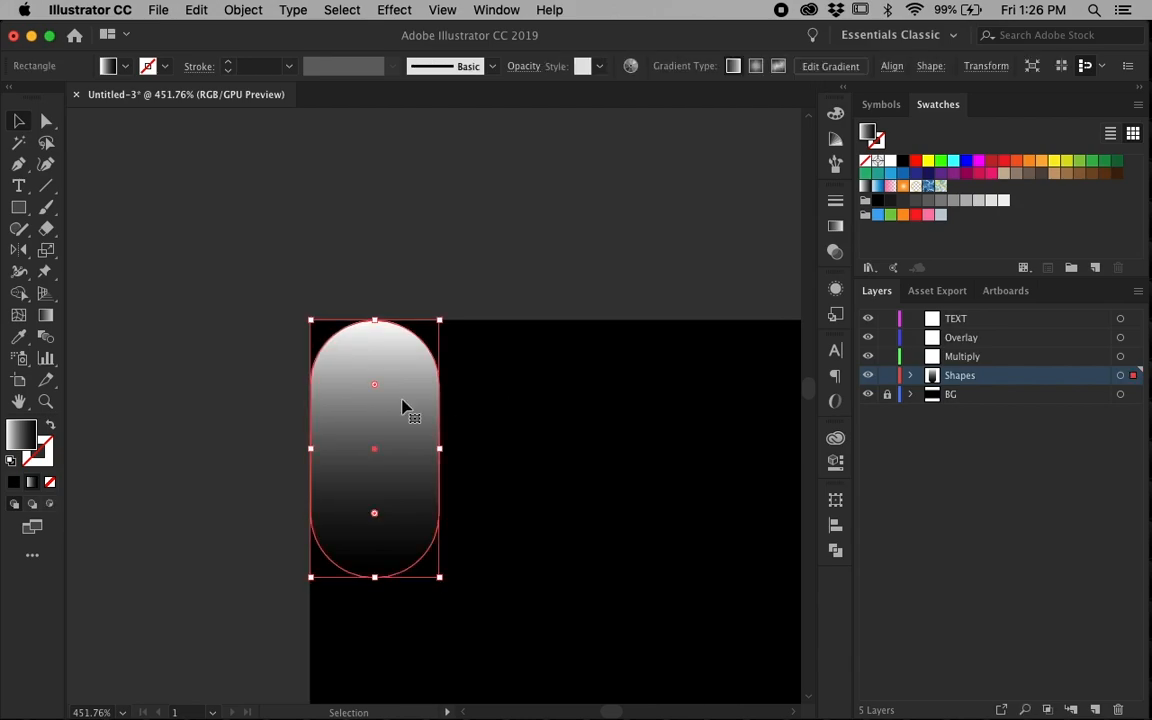
left_click(480, 354)
left_click(411, 380)
key("x")
key(".")
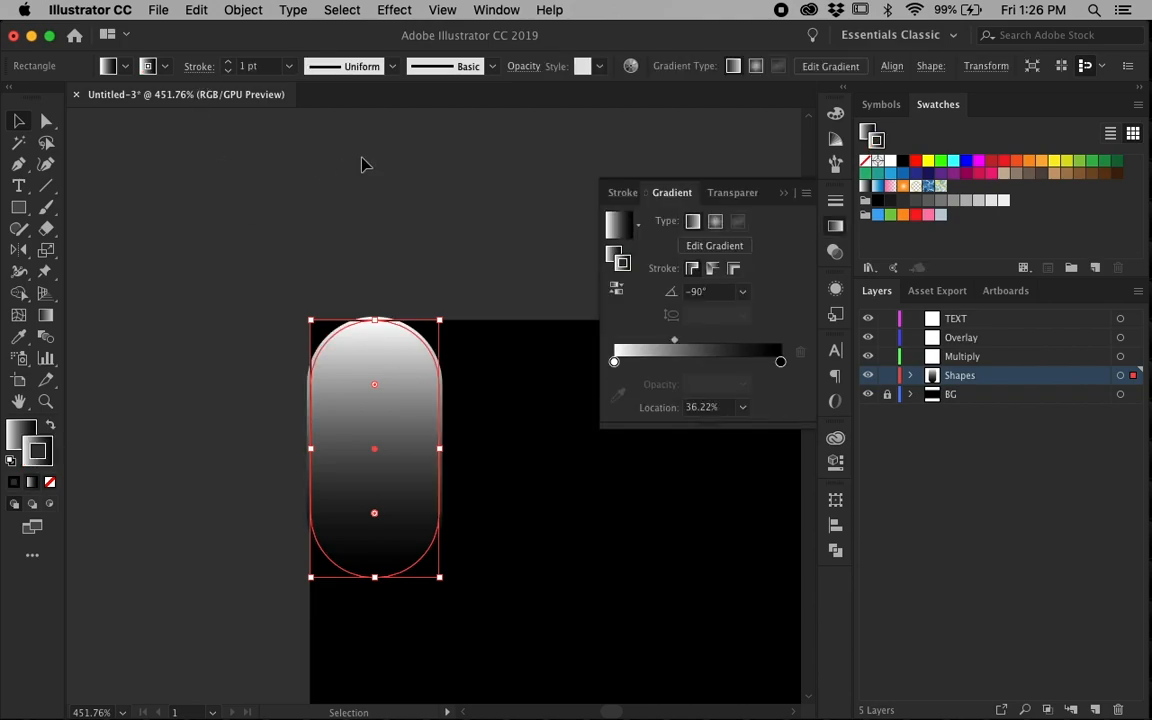
left_click(198, 66)
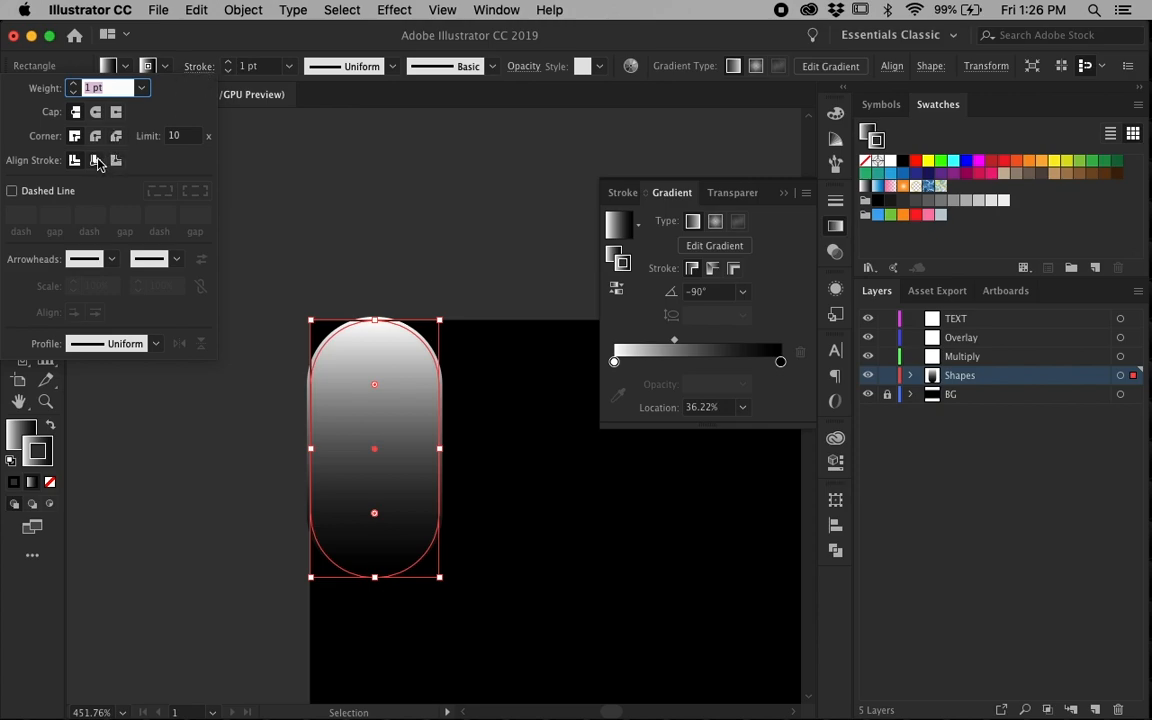
left_click(95, 161)
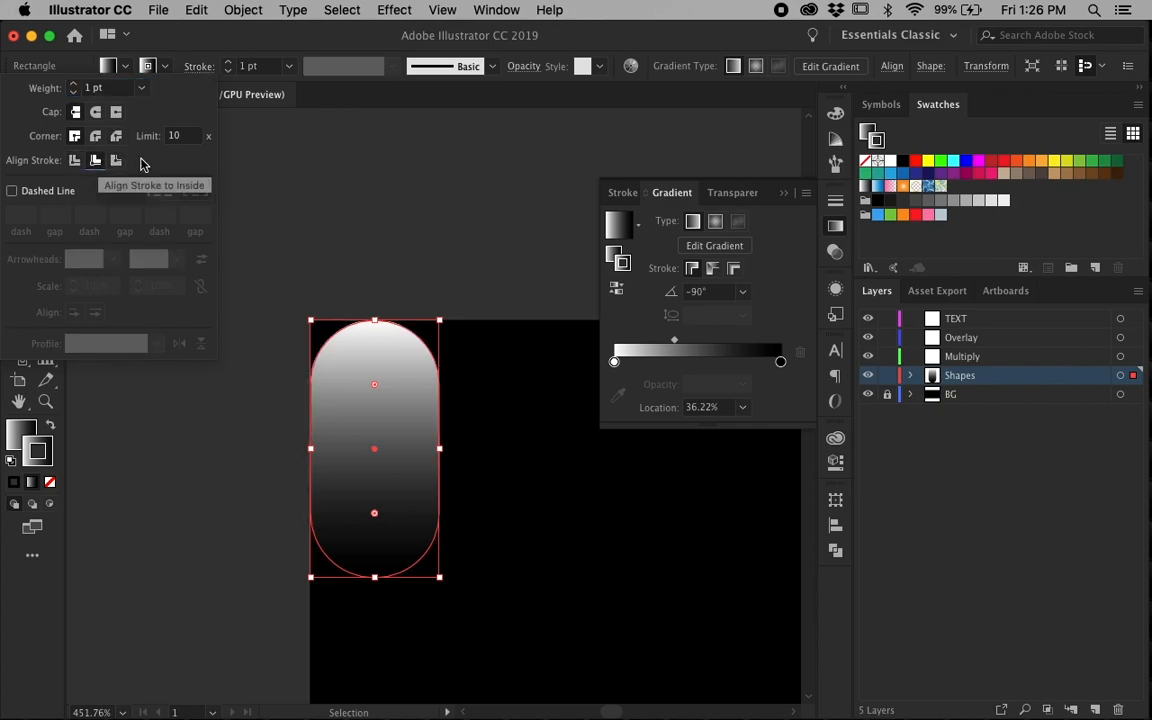
Set the stroke gradient's angle to 90° so it runs opposite to the fill, and deselect the capsule
left_click(744, 292)
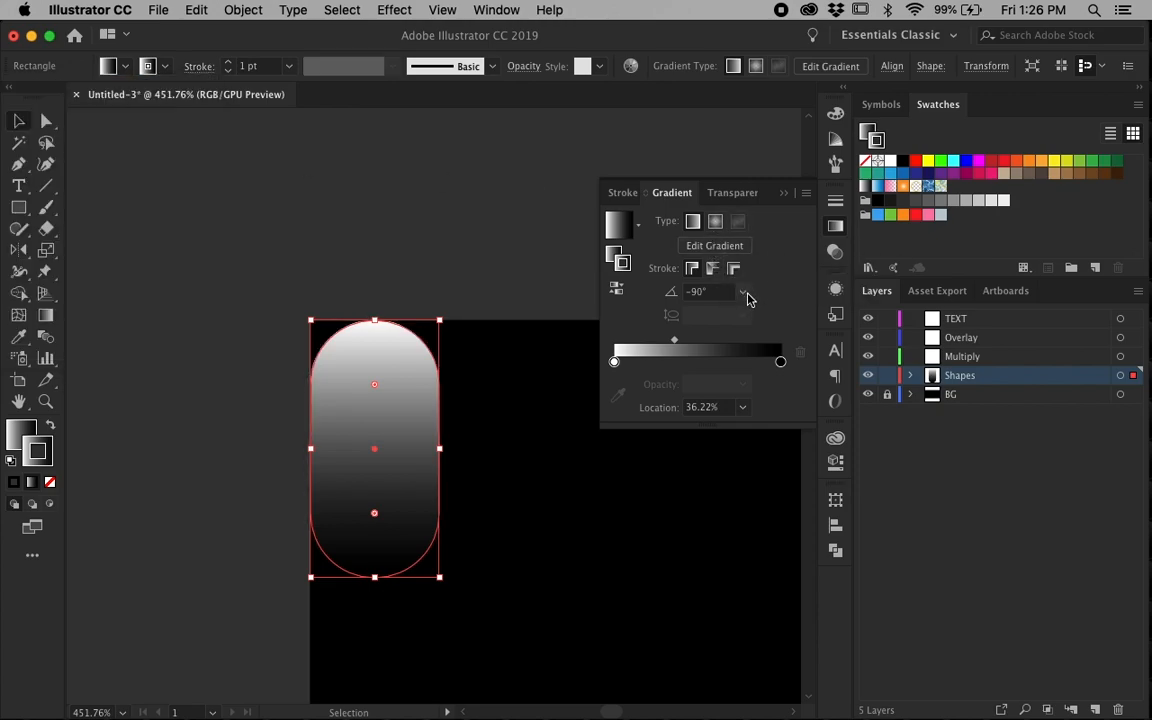
left_click(745, 294)
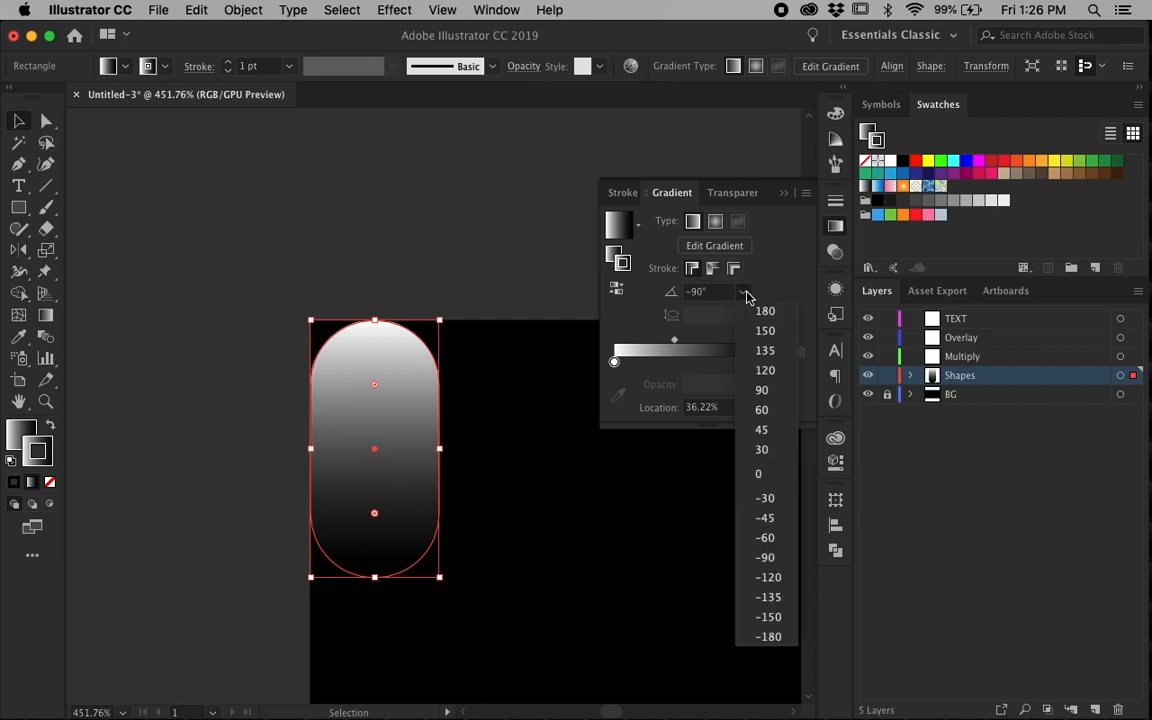
left_click(765, 390)
left_click(460, 315)
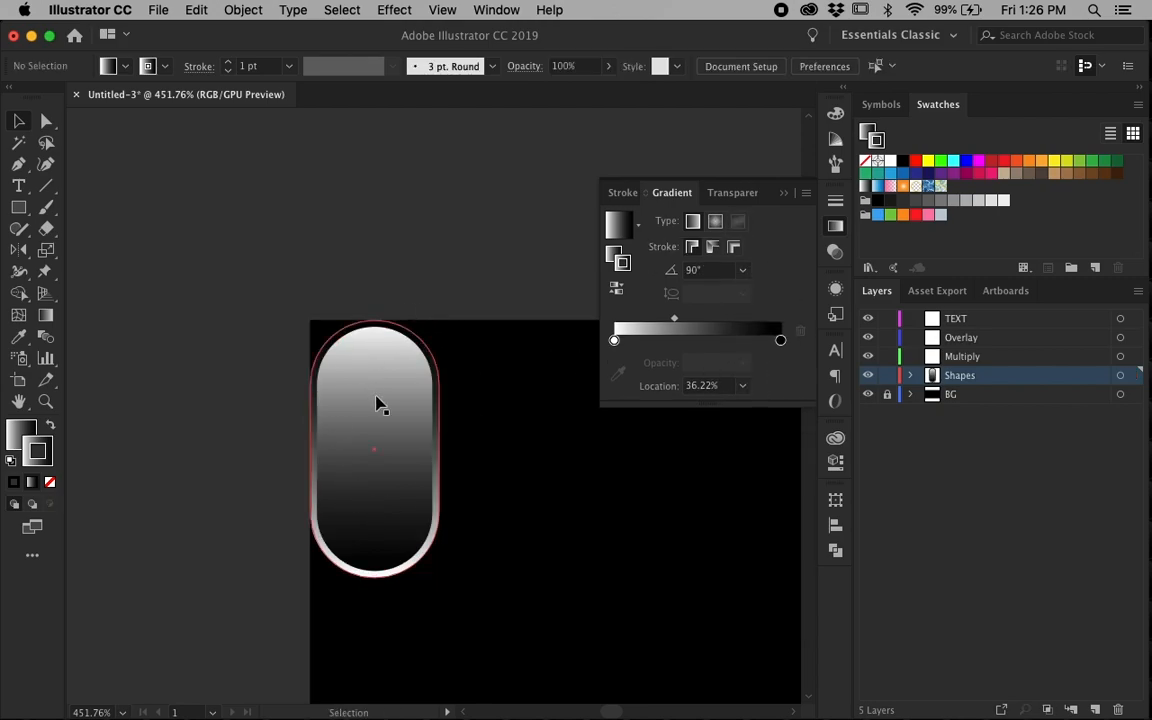
left_click(784, 195)
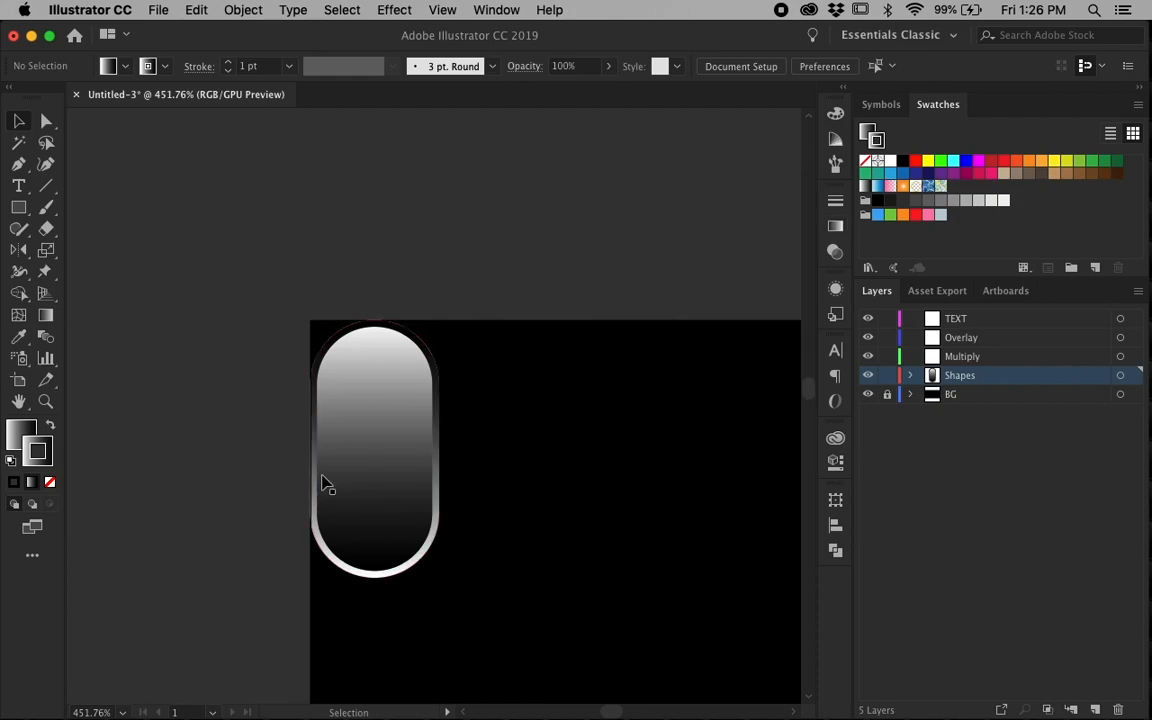
Apply a Transform effect to the capsule with a 40 px horizontal move and 48 copies to form a row
left_click(347, 450)
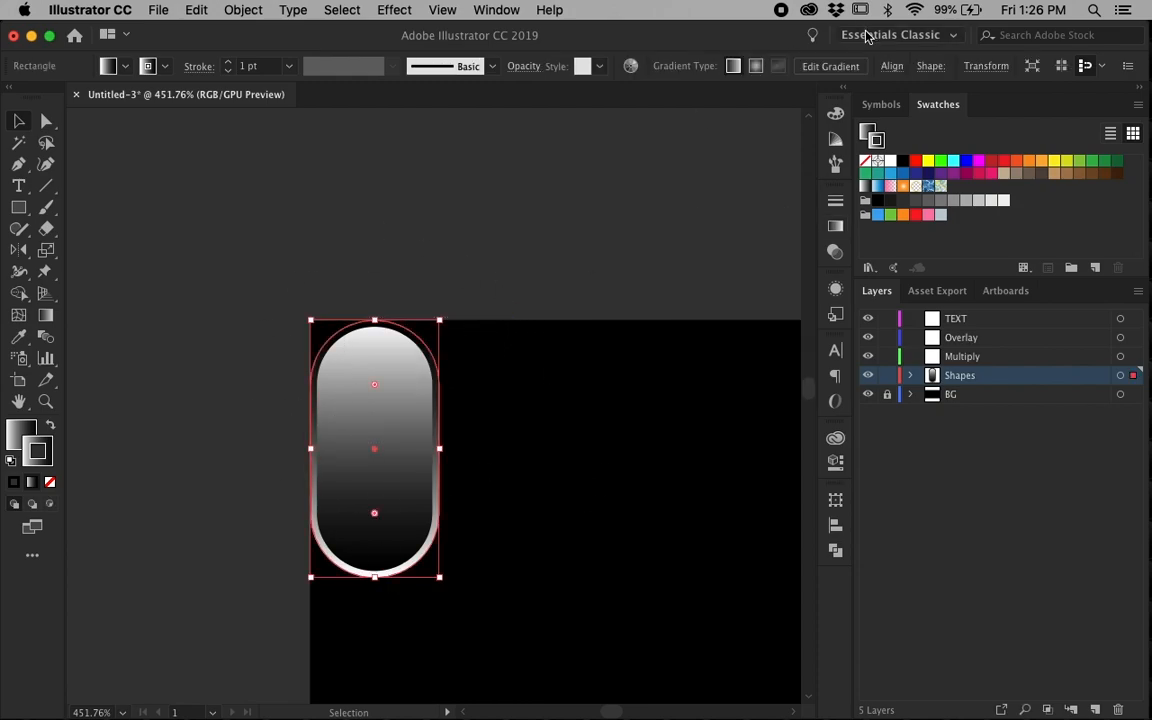
left_click(986, 66)
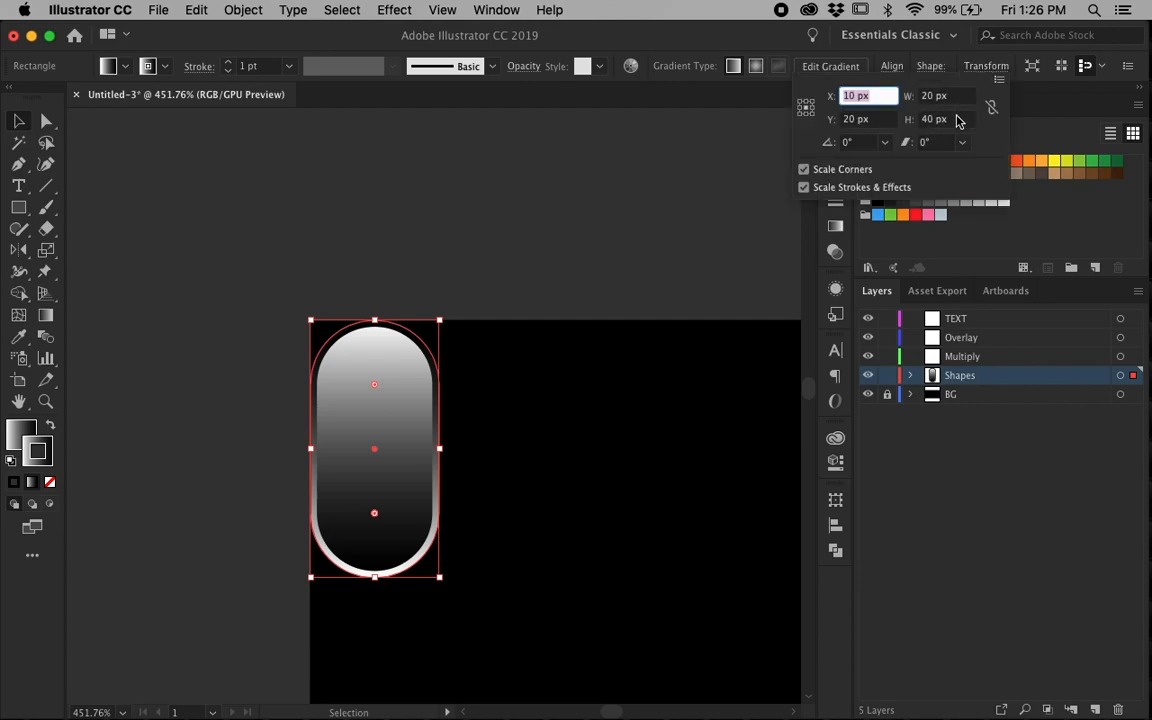
left_click(595, 172)
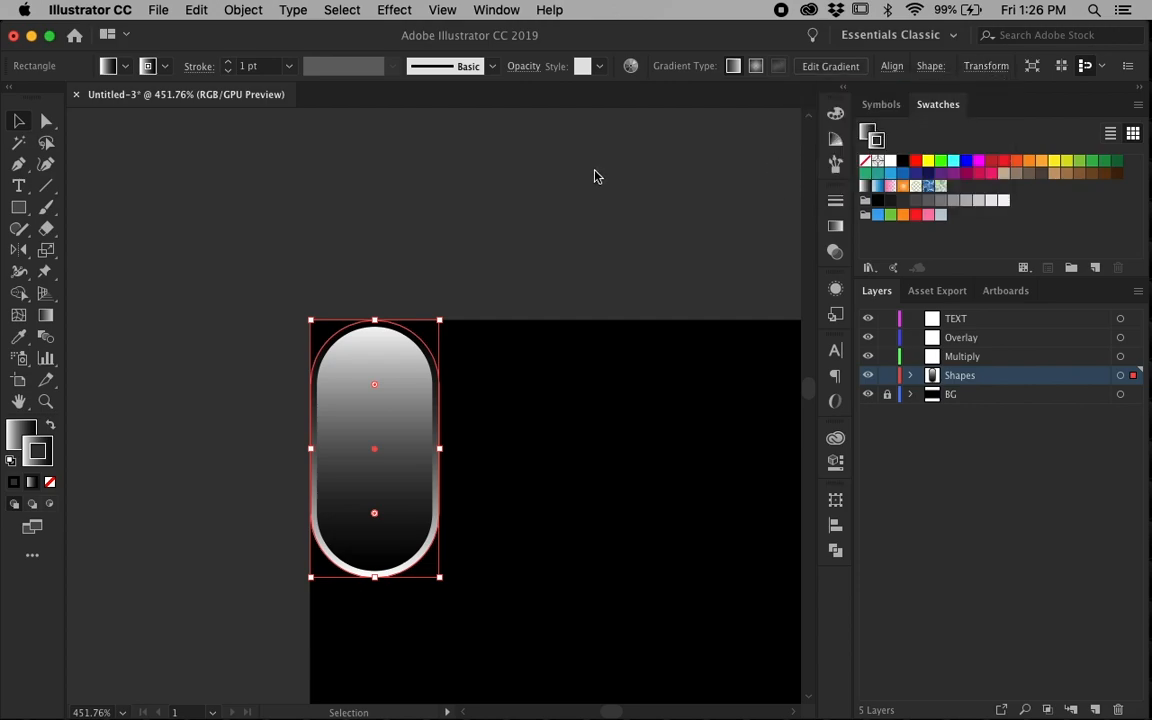
left_click(386, 12)
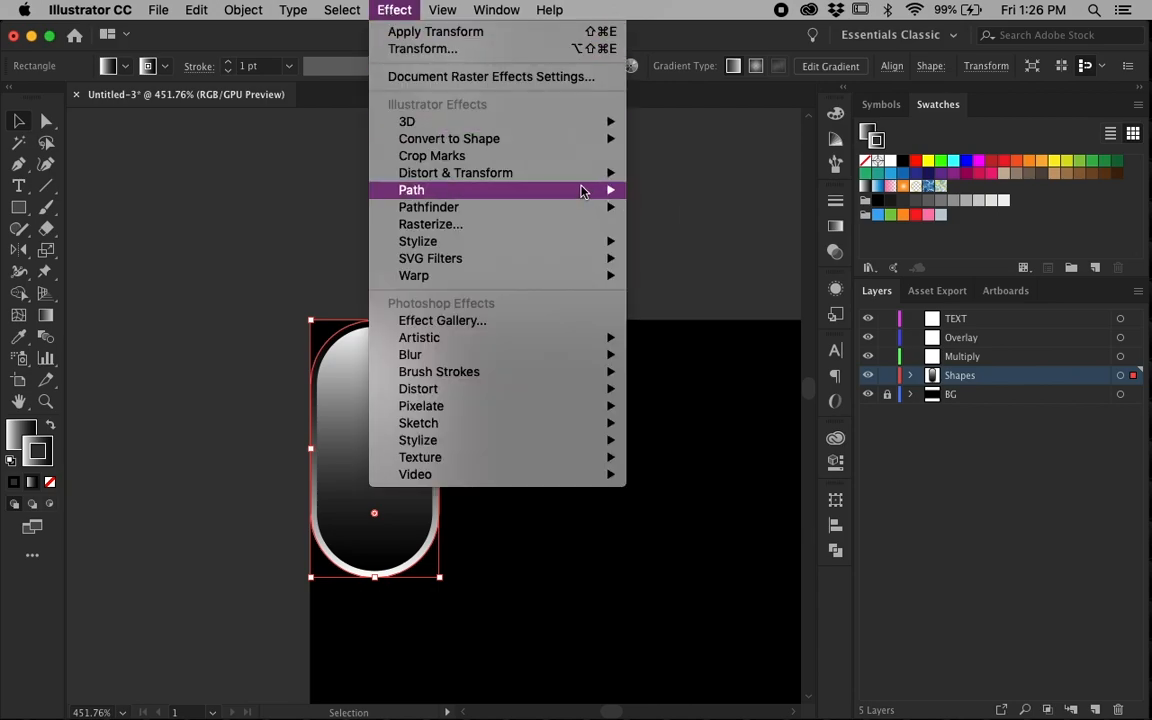
mouse_move(566, 176)
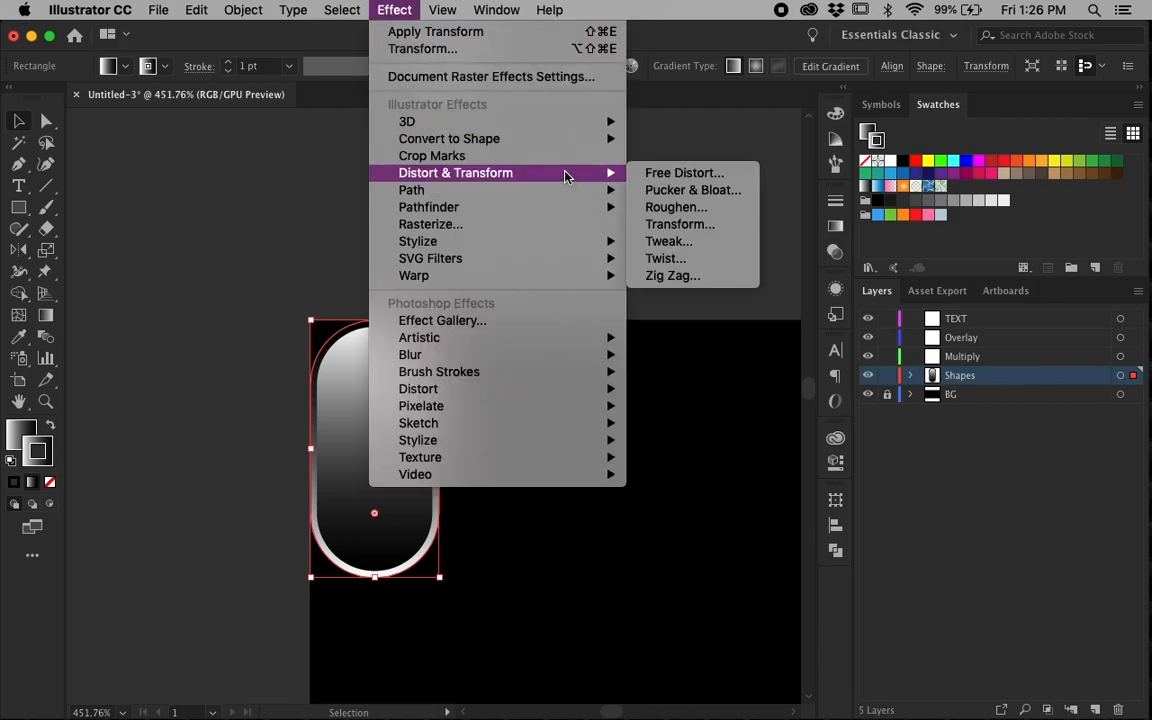
left_click(708, 225)
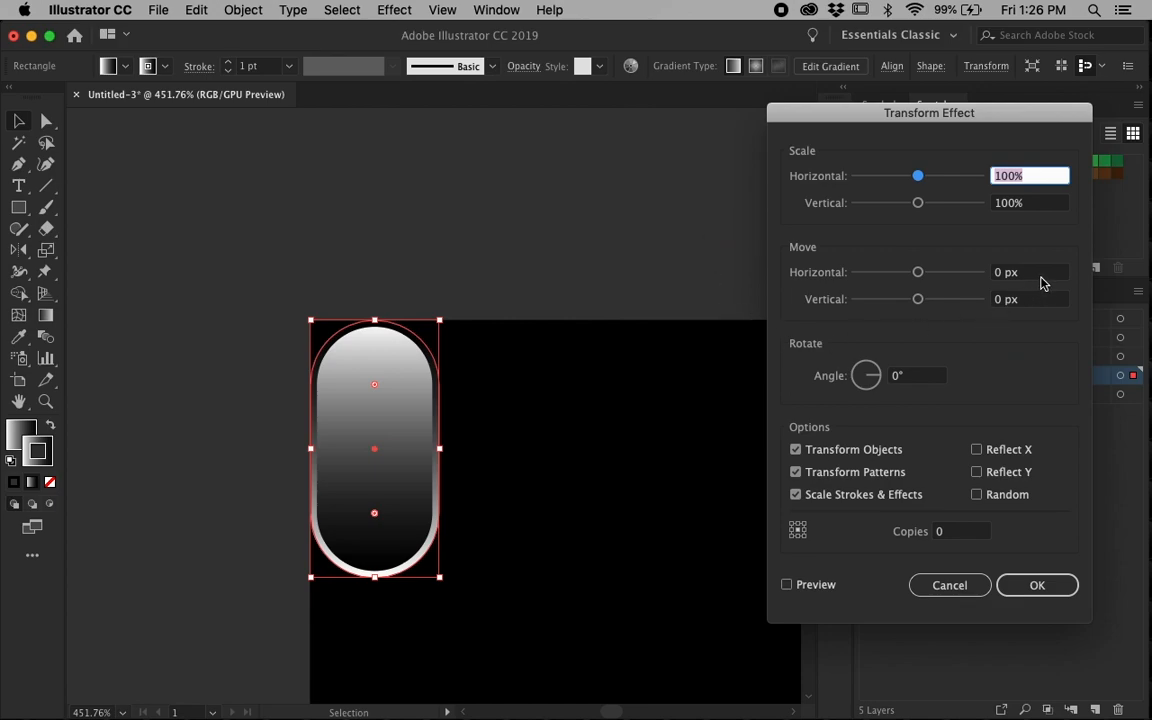
left_click(1030, 272)
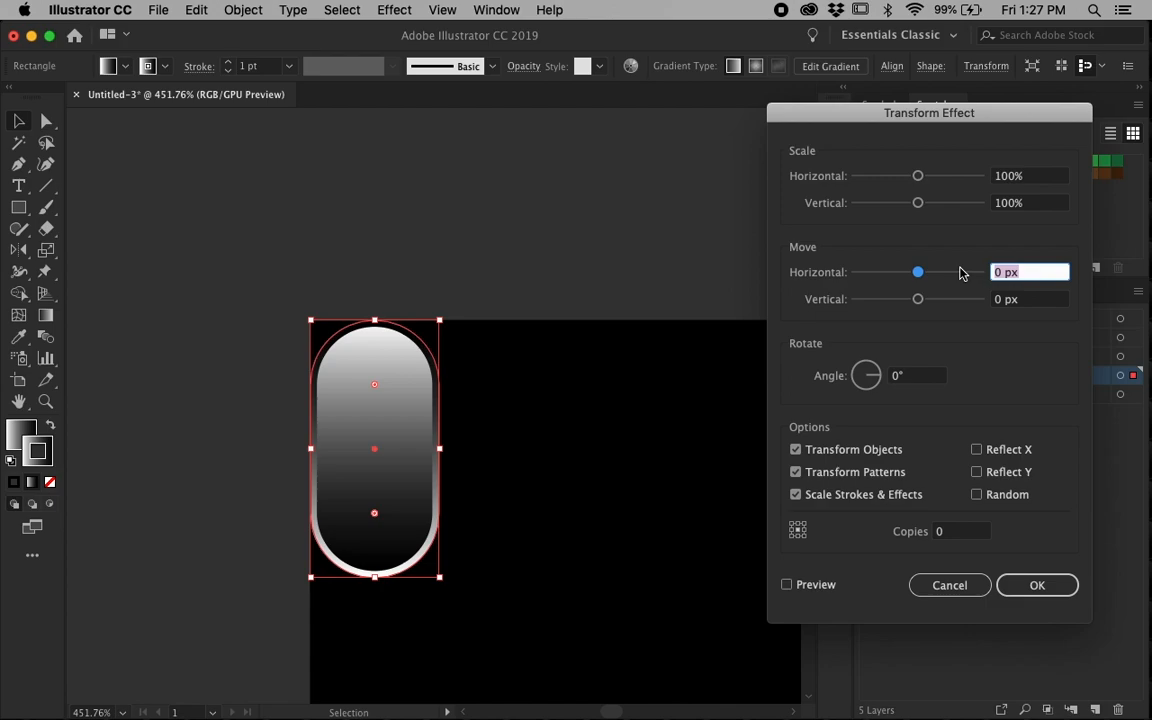
type("40")
left_click(805, 586)
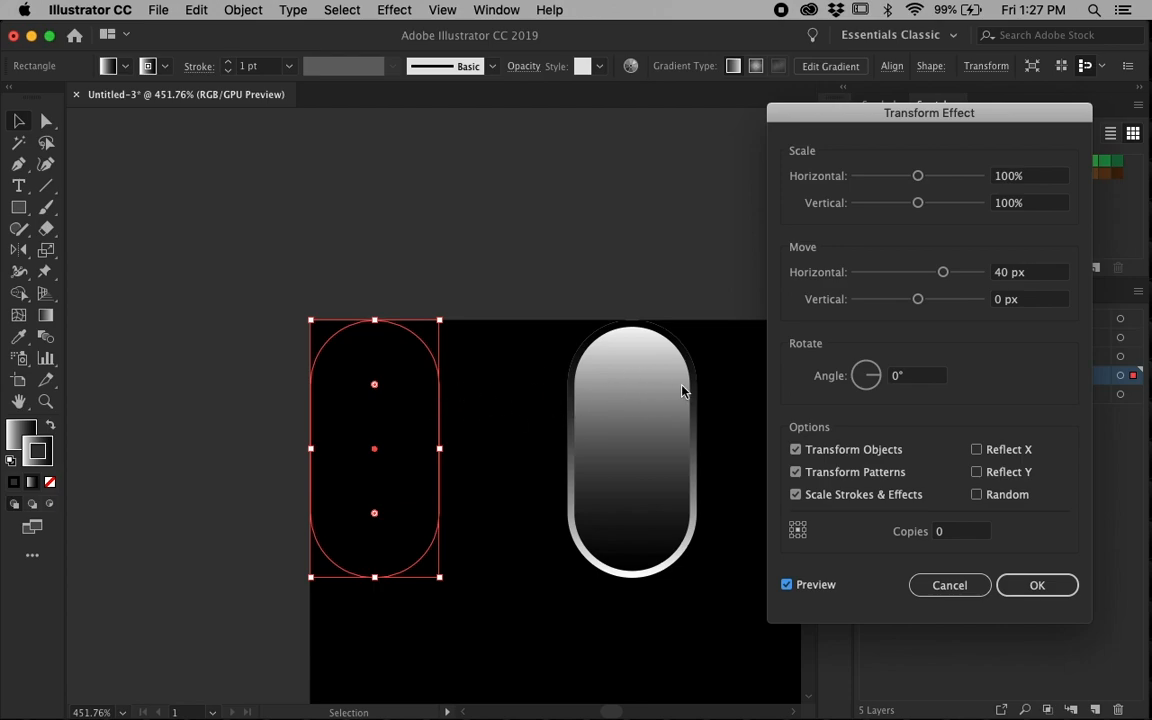
left_click(960, 532)
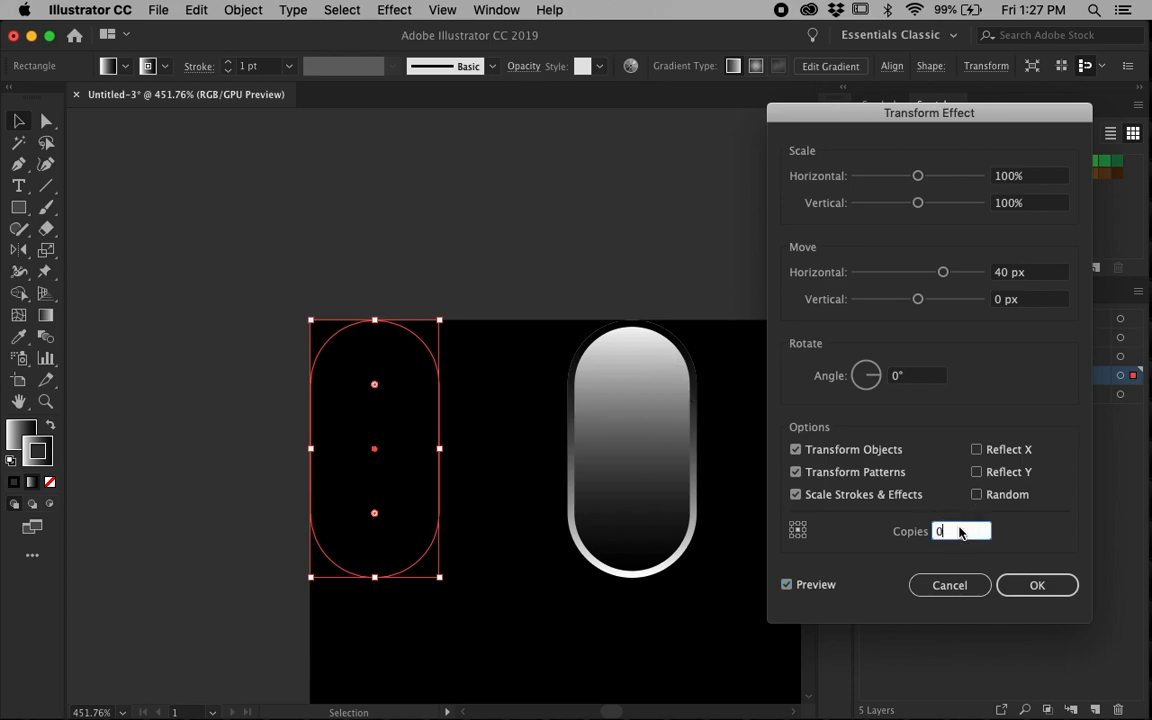
type("48")
left_click(1036, 583)
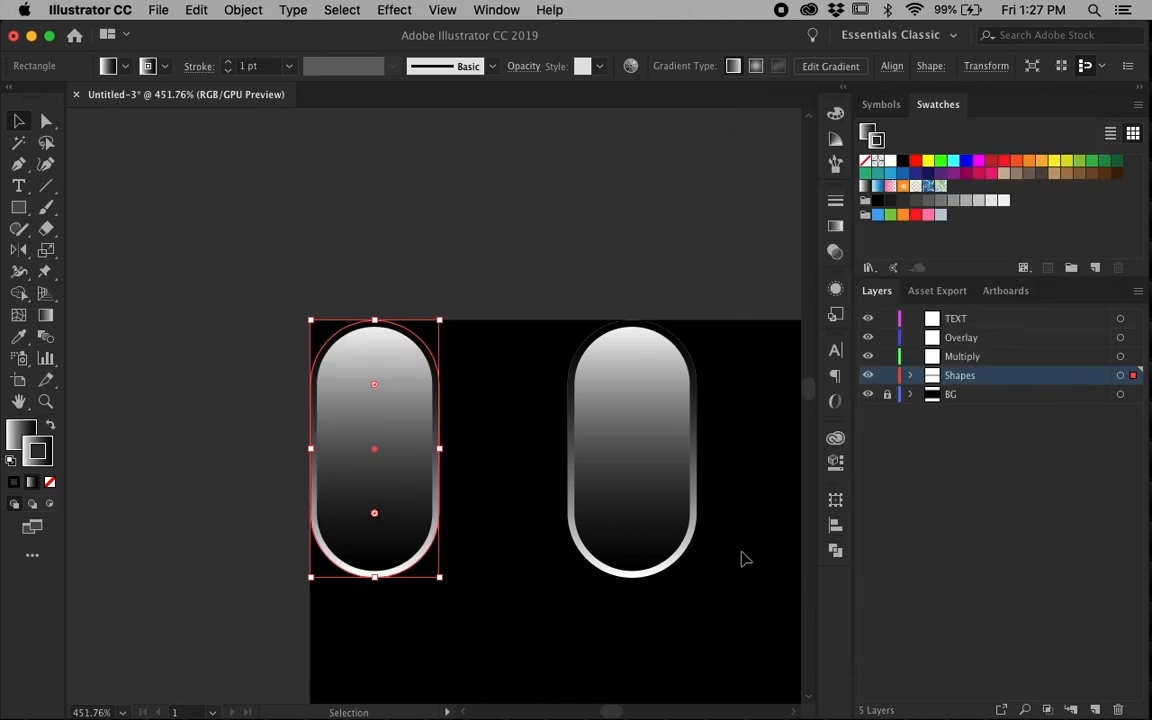
key("super+0")
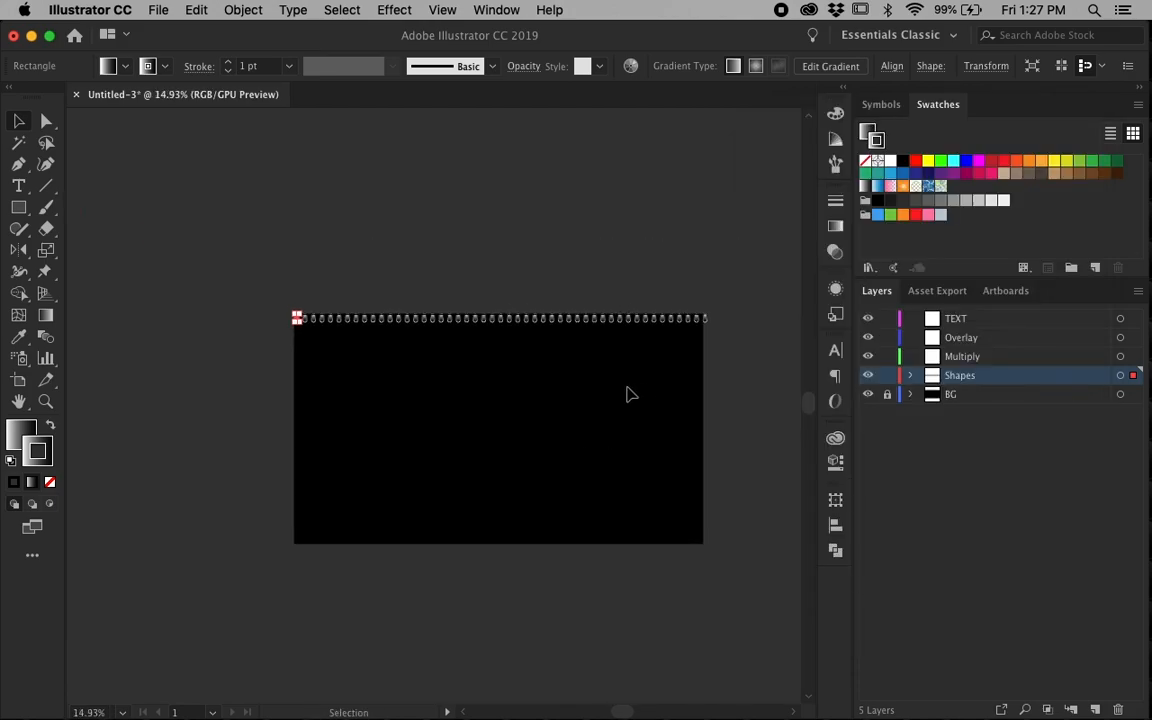
left_click(438, 284)
Add a second Transform effect to the first capsule, moving 0 px horizontally and 40 px vertically, with preview on
scroll(350, 247, "up", 6)
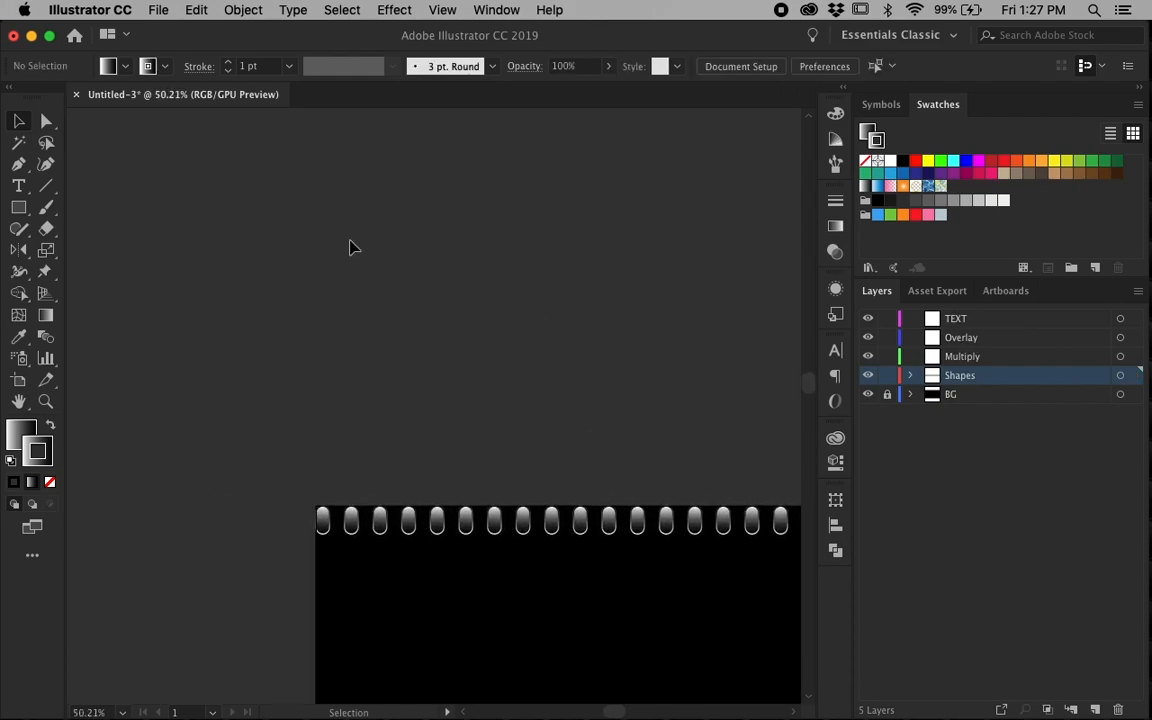
scroll(442, 537, "up", 4)
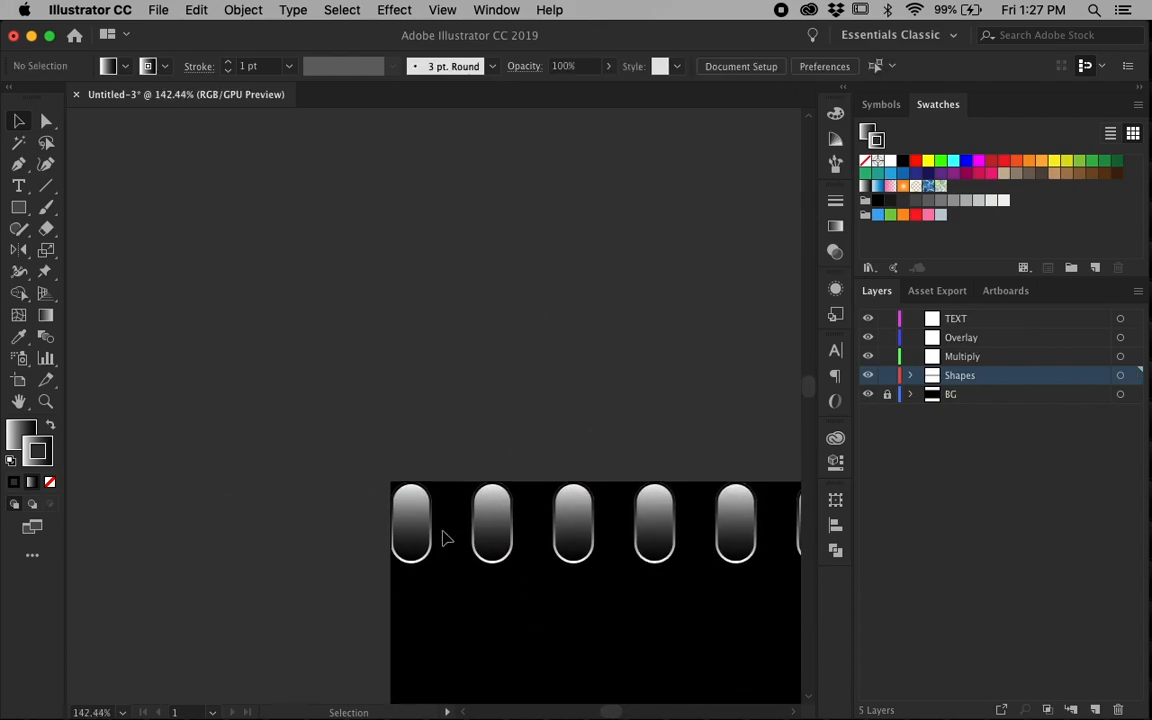
left_click(410, 520)
left_click(390, 10)
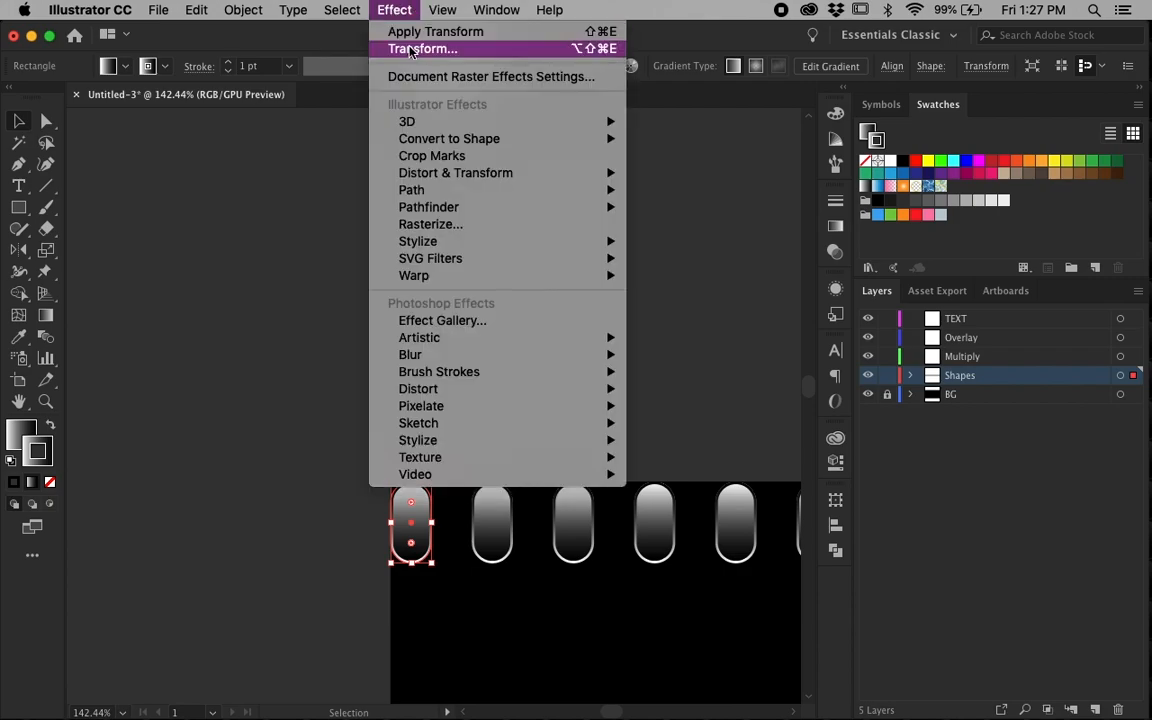
left_click(410, 51)
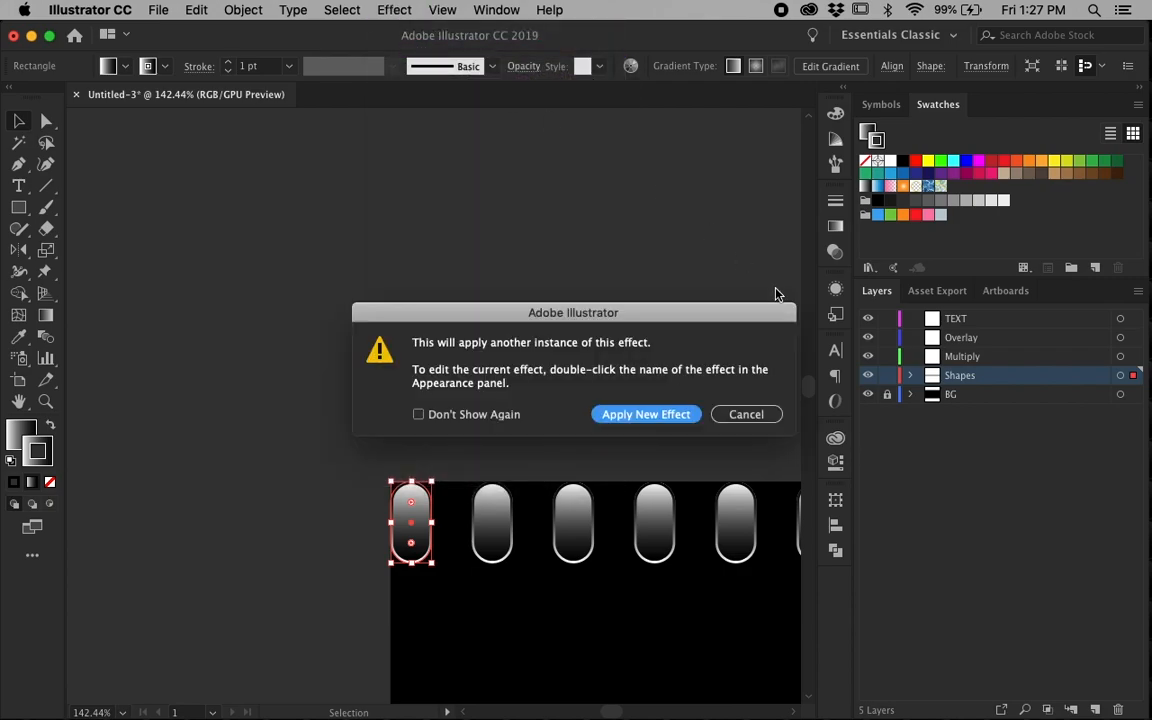
left_click(650, 414)
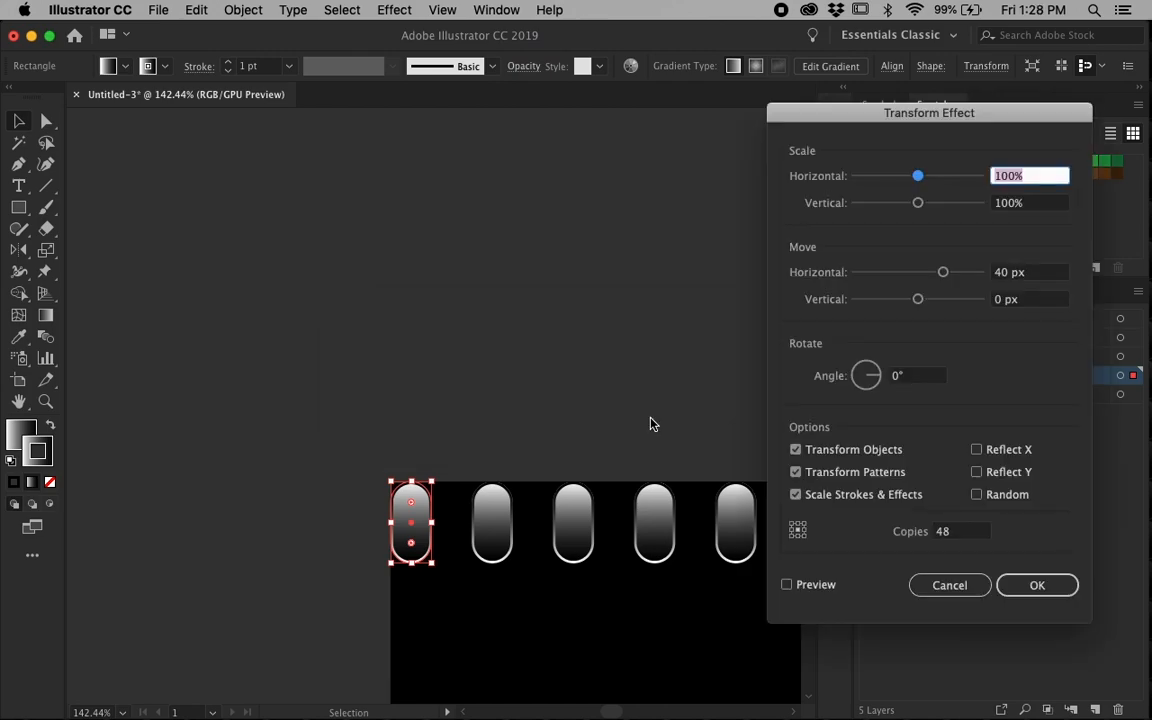
left_click(1031, 278)
type("0")
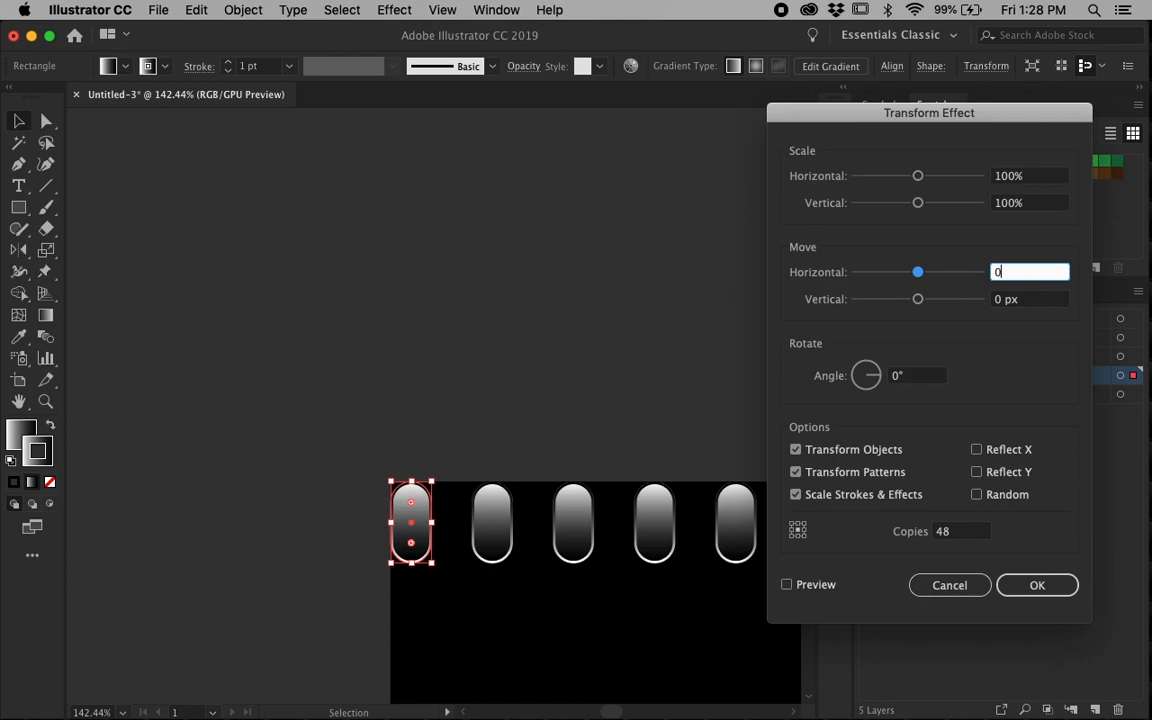
key("Tab")
type("40")
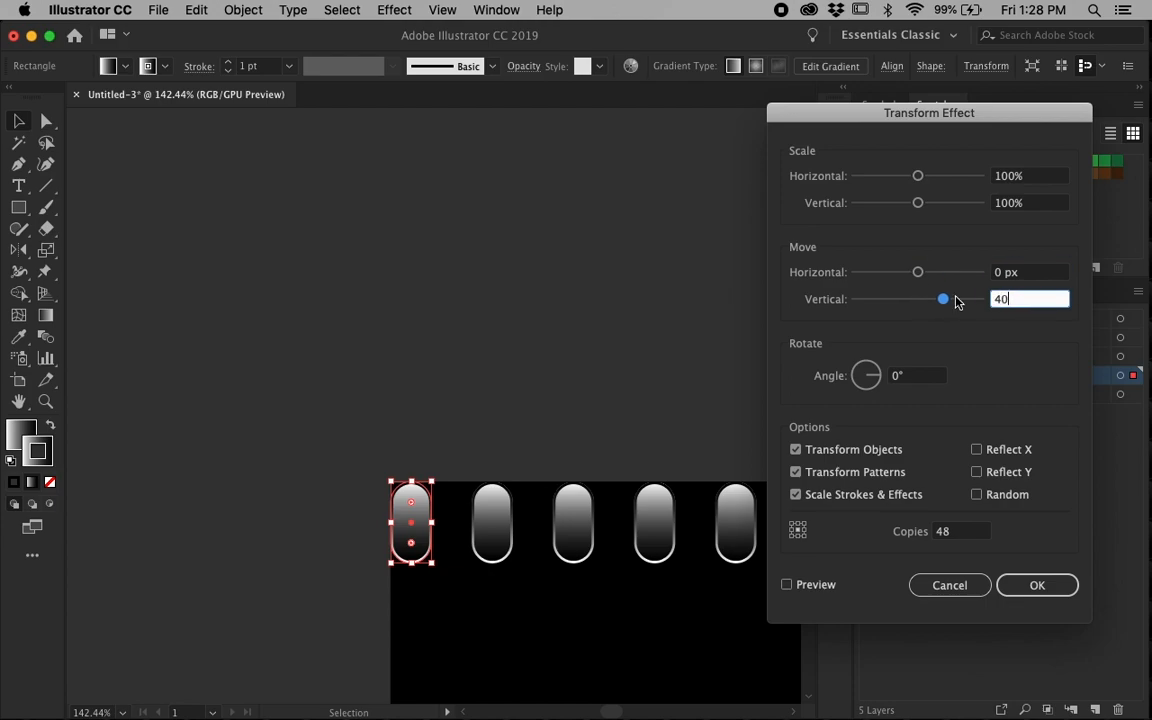
left_click(786, 584)
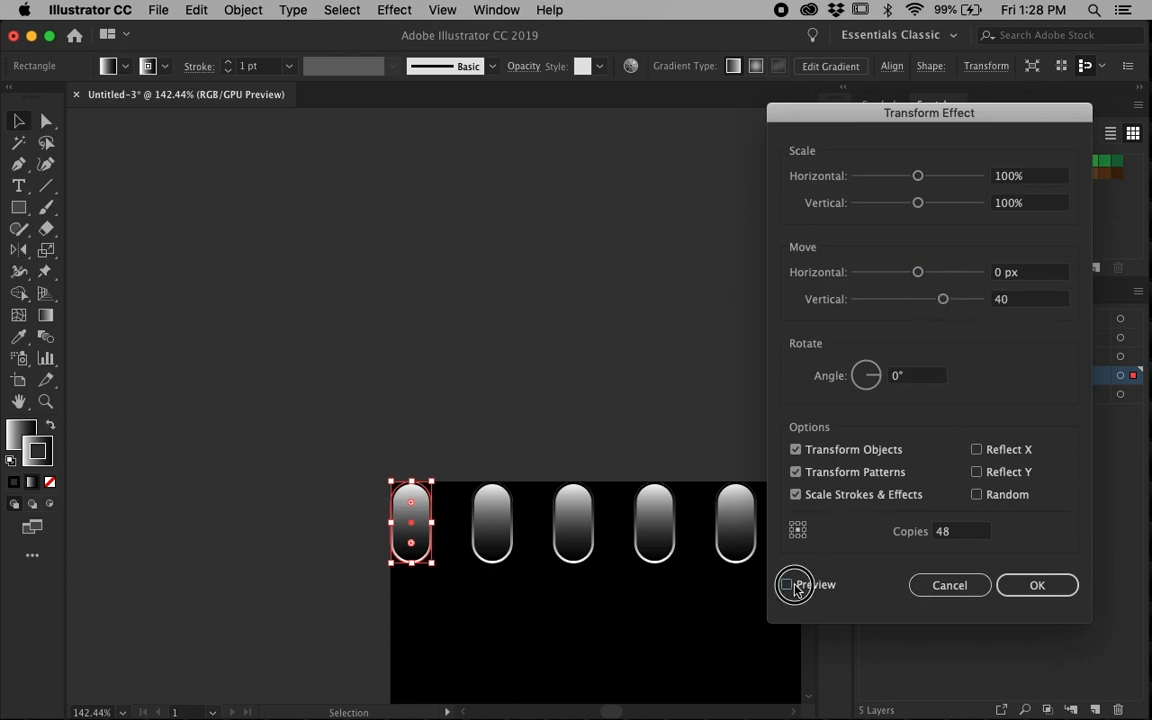
Set the second Transform effect to 21 copies and apply it
double_click(955, 537)
type("23")
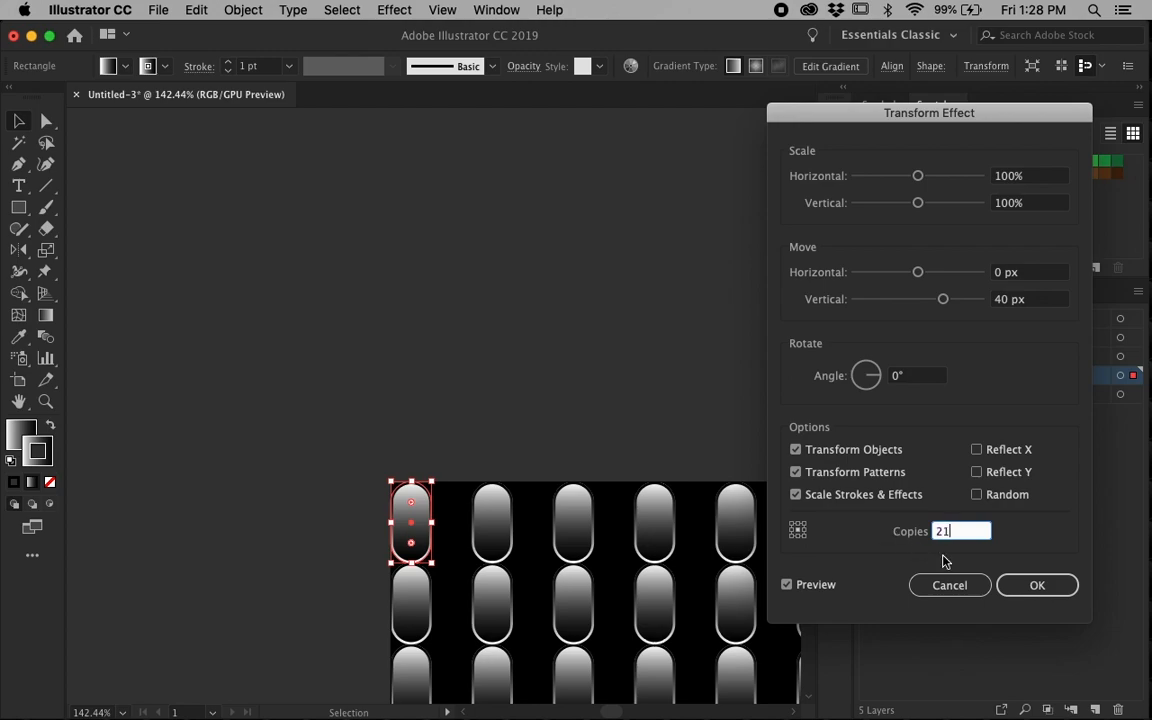
left_click(1034, 585)
key("super+0")
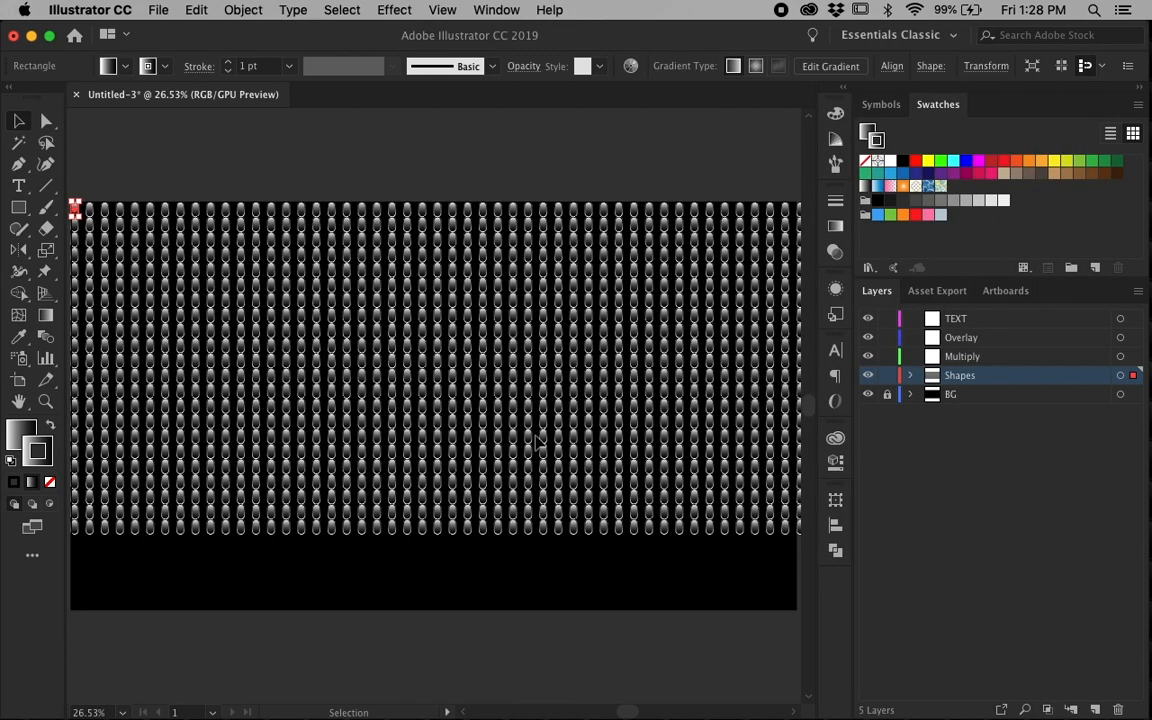
Raise the second Transform effect's copies to 27 so the capsule rows run past the artboard's lower edge, and deselect
left_click(837, 287)
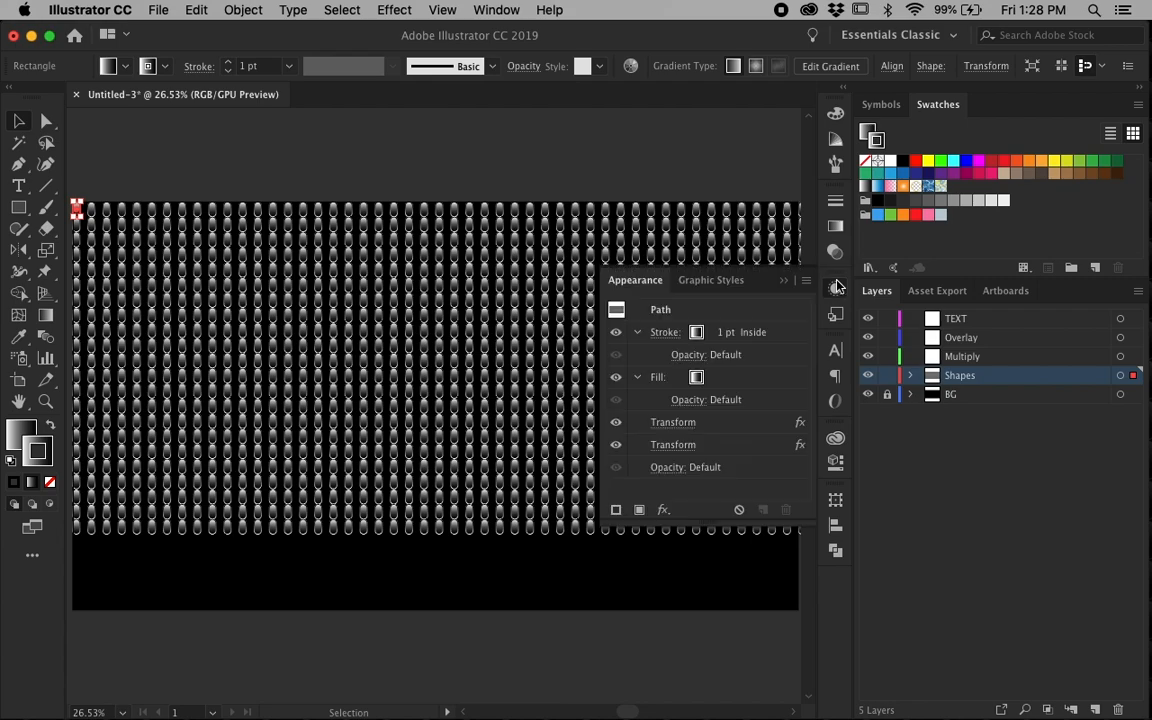
left_click(673, 445)
left_click(786, 584)
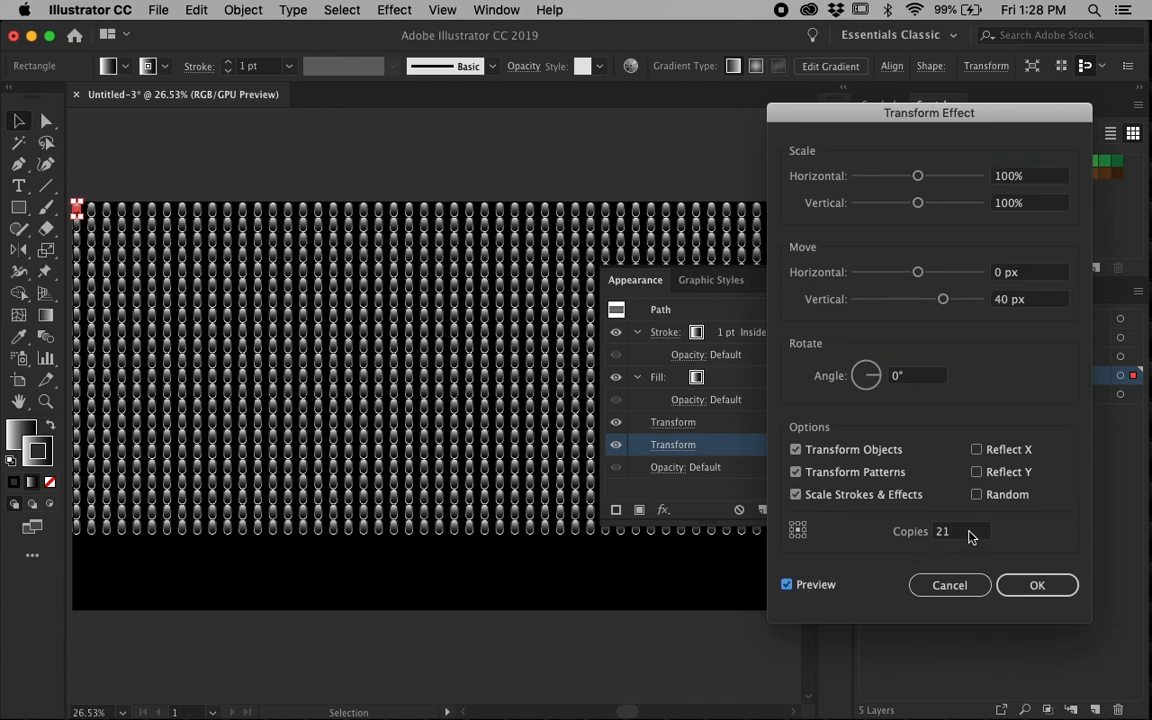
left_click_drag(969, 533, 916, 532)
key("Up")
key("Up")
key("Up")
key("Up")
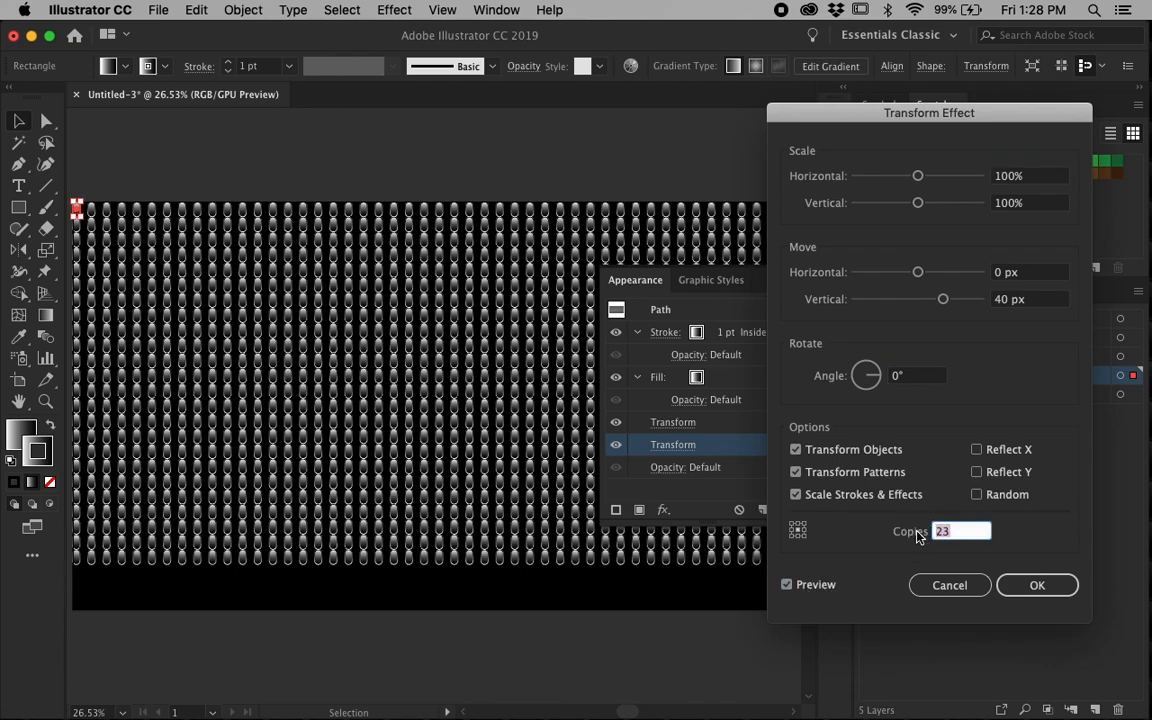
key("Up")
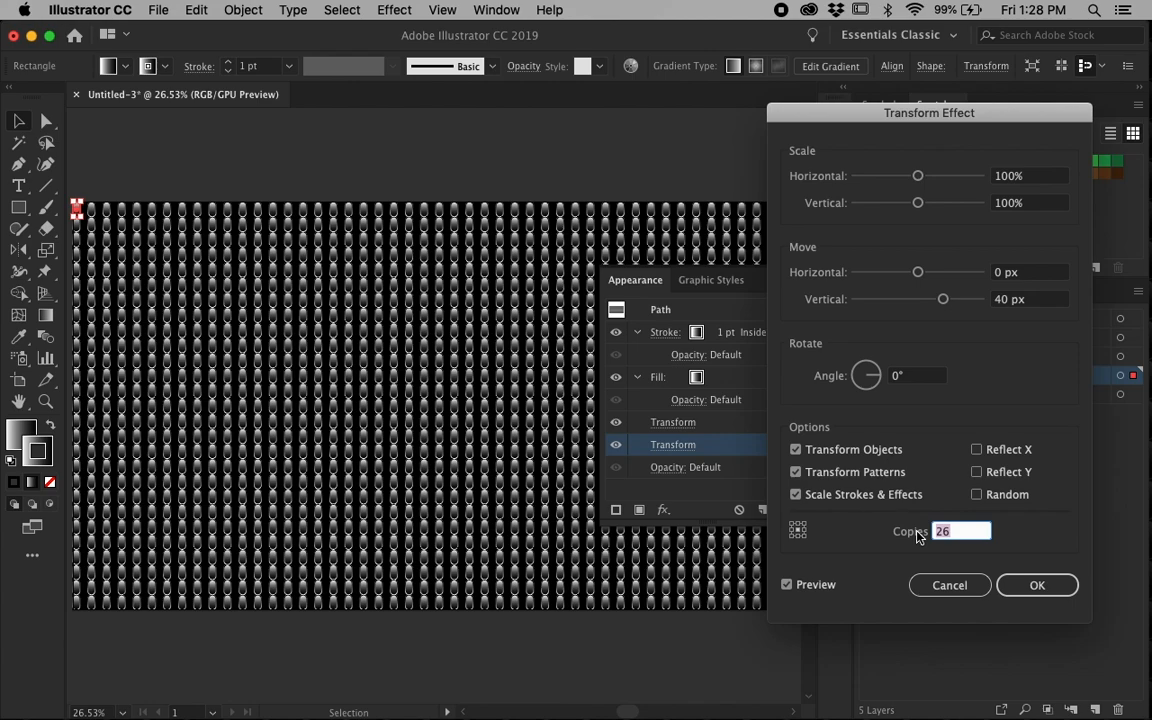
key("Up")
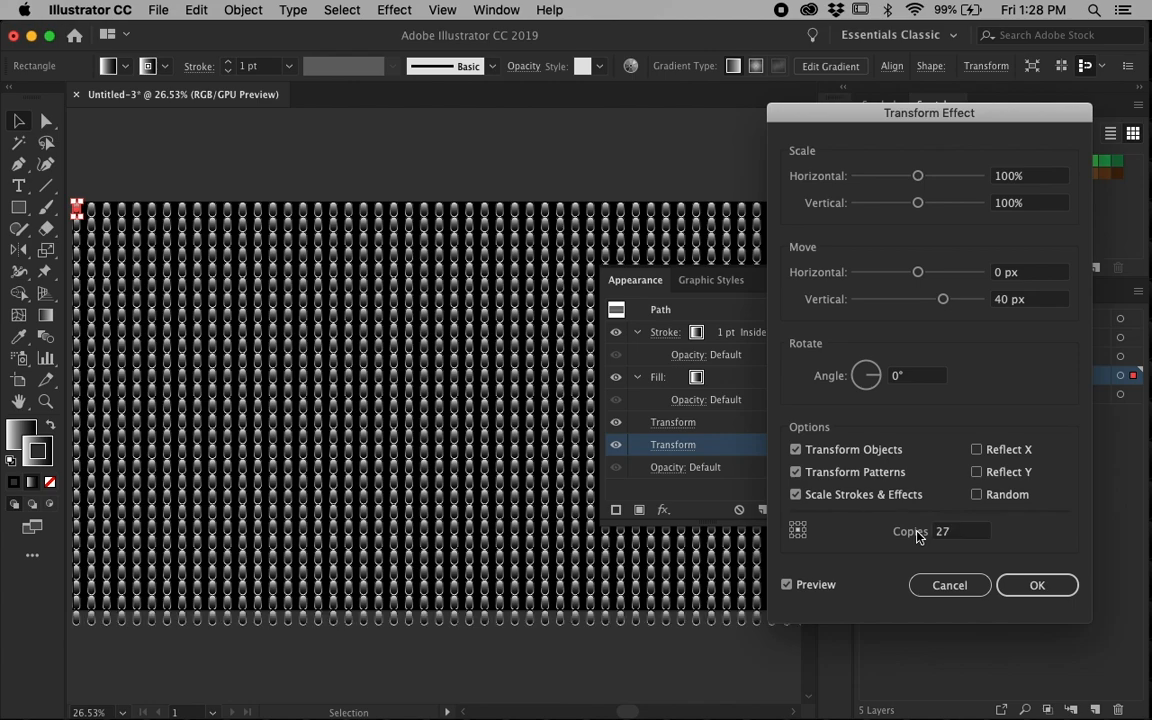
key("Return")
left_click(435, 153)
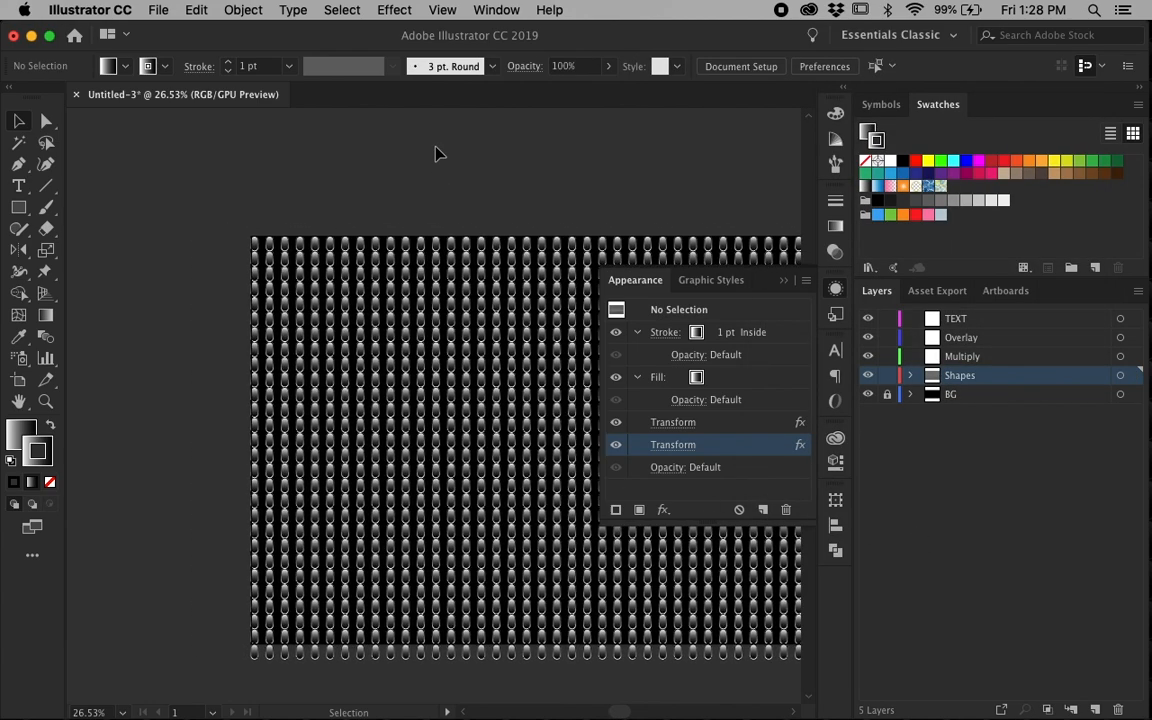
Duplicate the first capsule diagonally up into the gap between the first two columns, half a capsule higher, and deselect
scroll(434, 208, "up", 3)
scroll(426, 218, "left", 3)
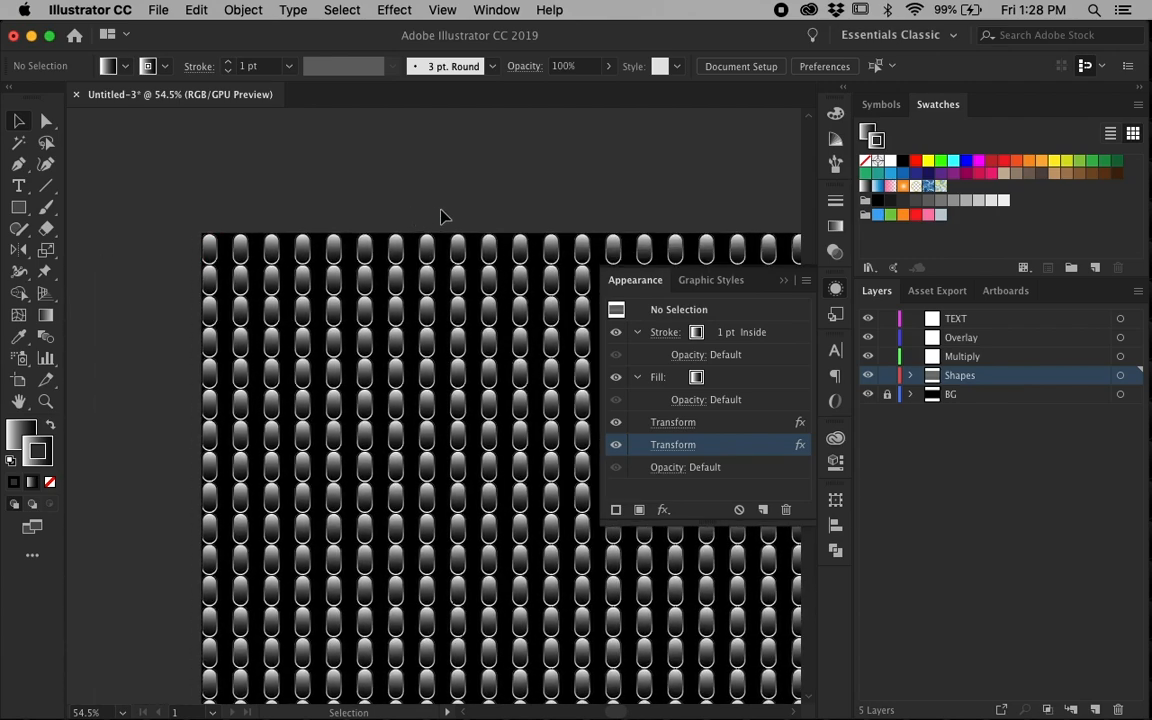
scroll(494, 204, "up", 3)
scroll(494, 211, "left", 5)
scroll(519, 211, "up", 2)
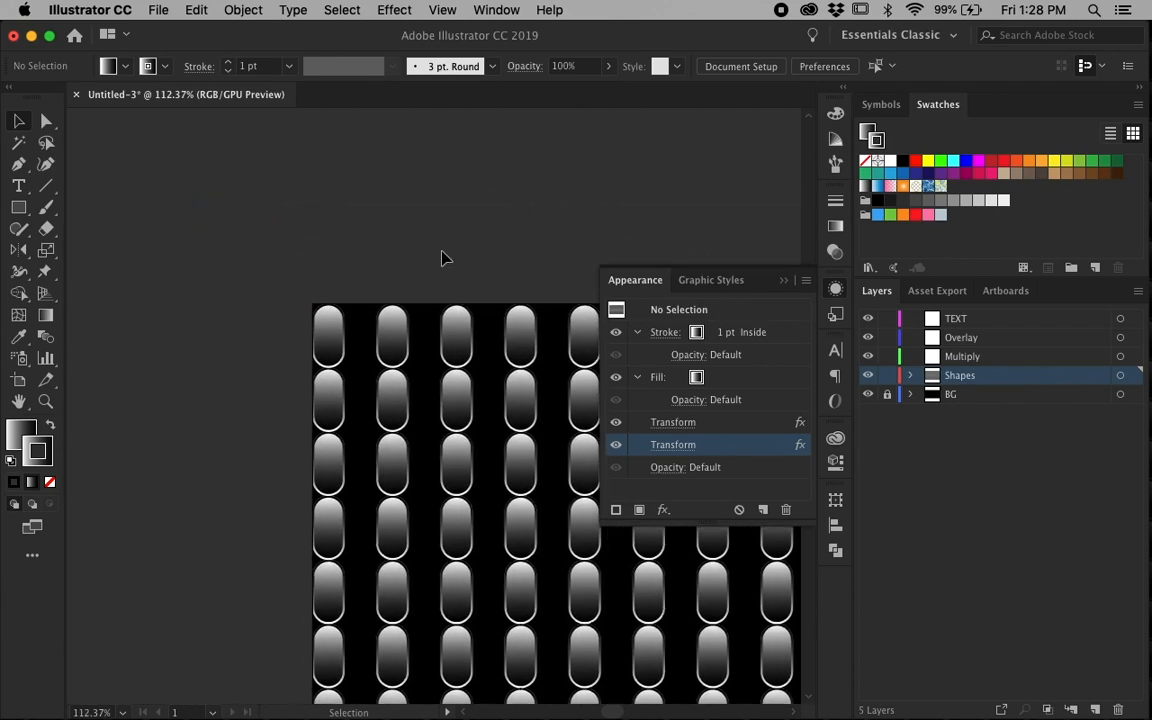
left_click(340, 341)
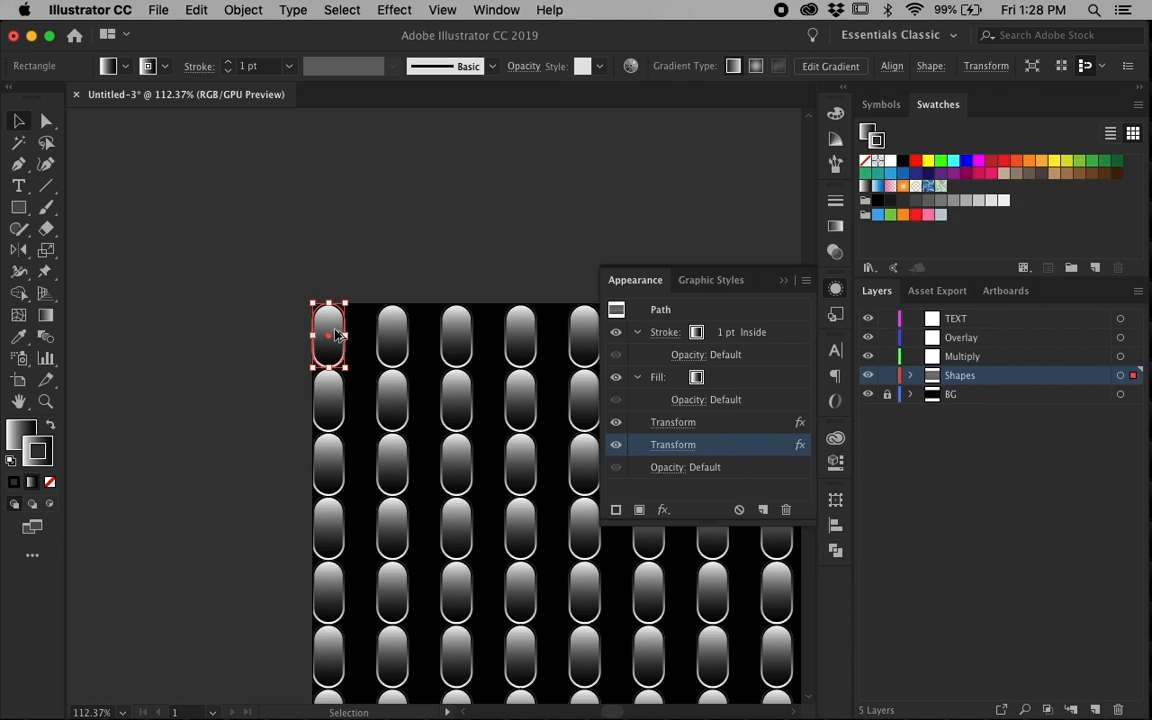
left_click_drag(333, 334, 362, 300)
left_click(424, 232)
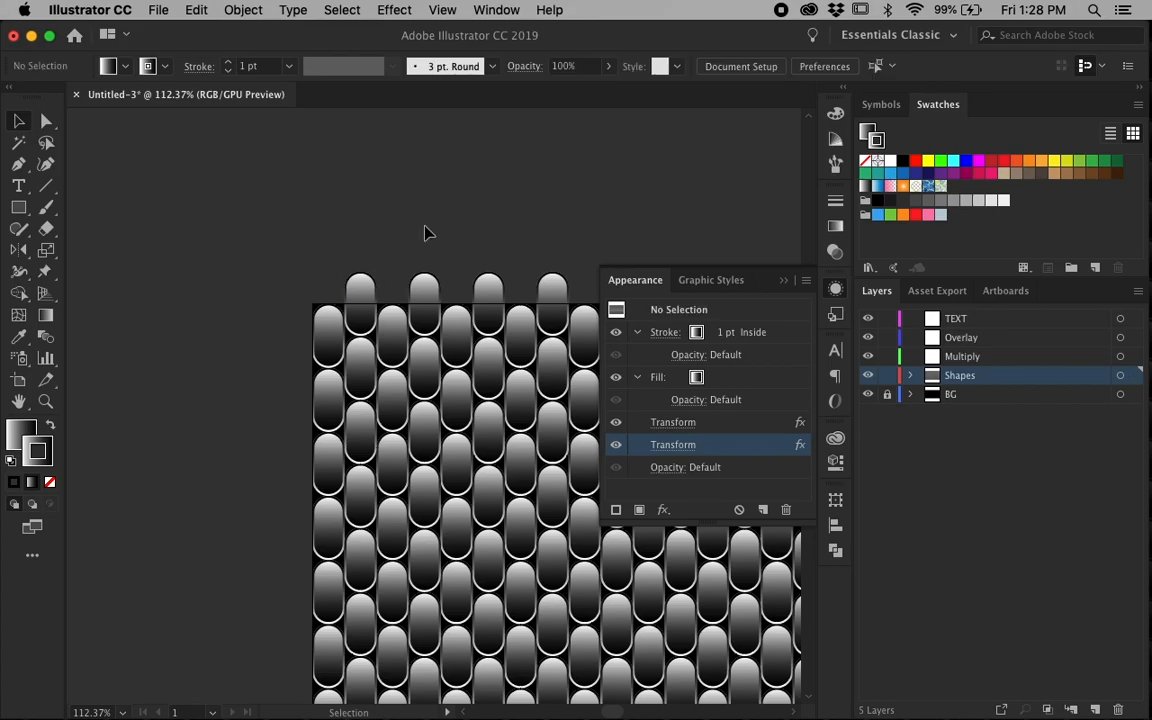
Examine the interlocked capsule pattern up close and across the whole artboard, and collapse the appearance settings
key("super+minus")
scroll(425, 225, "down", 8)
scroll(425, 225, "right", 4)
scroll(420, 221, "up", 2)
scroll(415, 218, "up", 3)
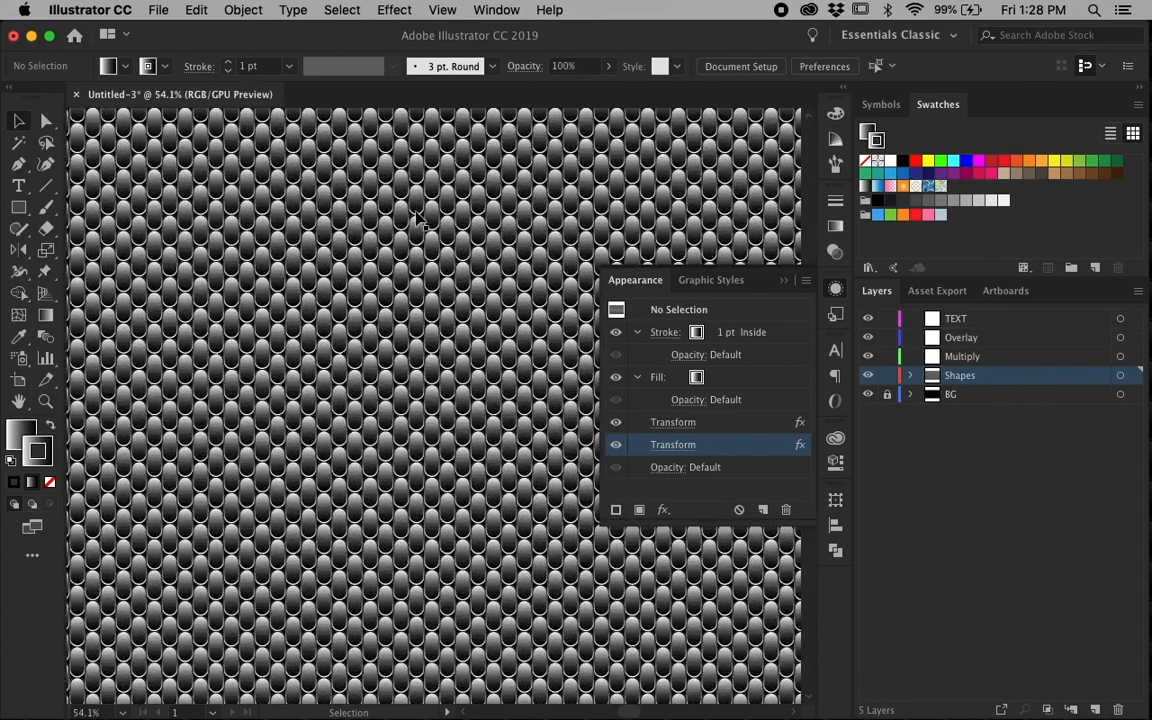
scroll(406, 231, "up", 6)
scroll(489, 380, "down", 4)
scroll(489, 380, "down", 4)
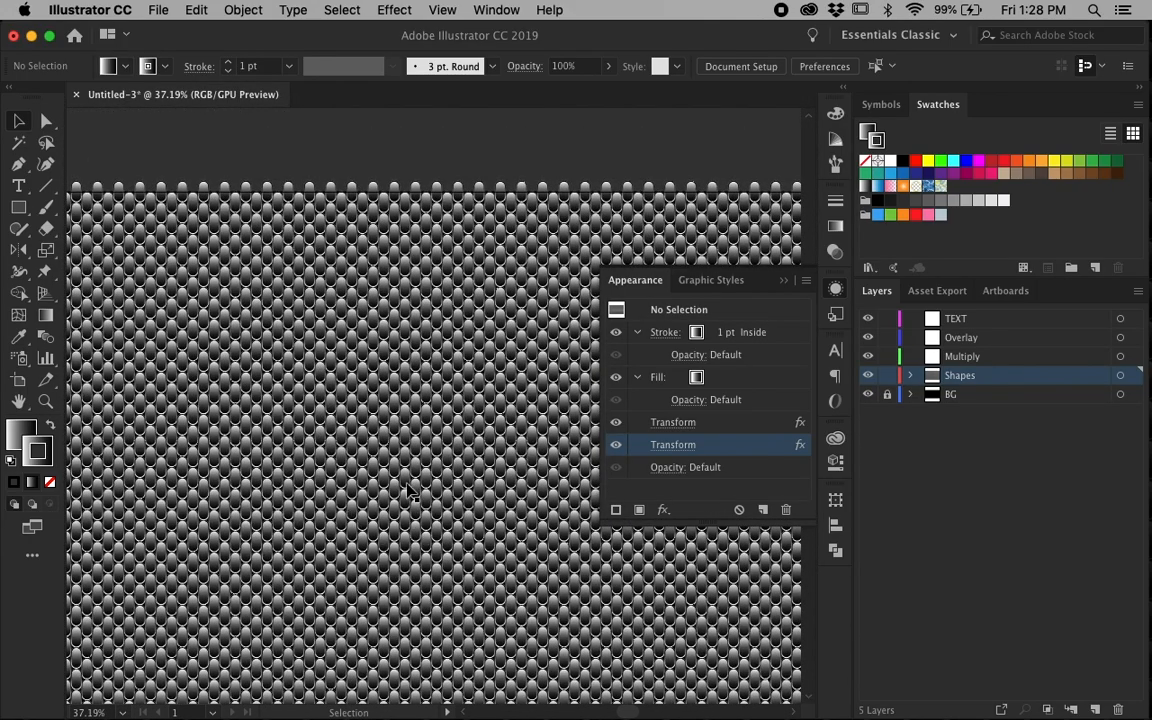
scroll(408, 490, "up", 6)
scroll(410, 345, "down", 5)
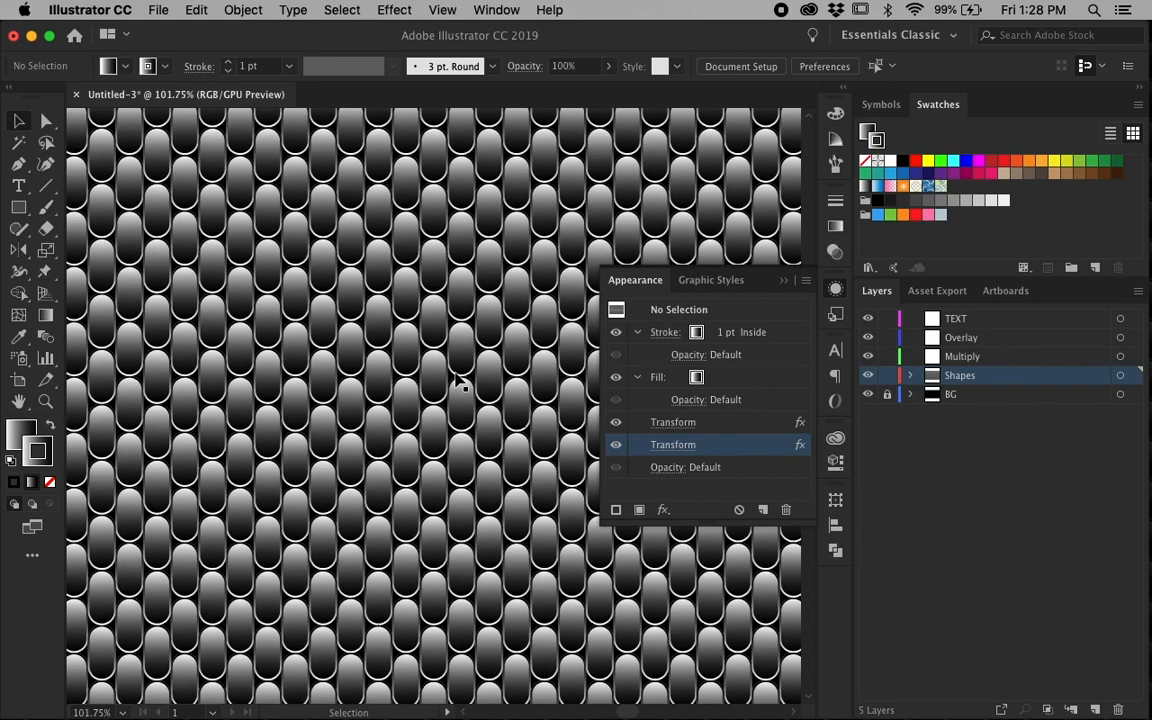
scroll(455, 380, "down", 2)
left_click(784, 279)
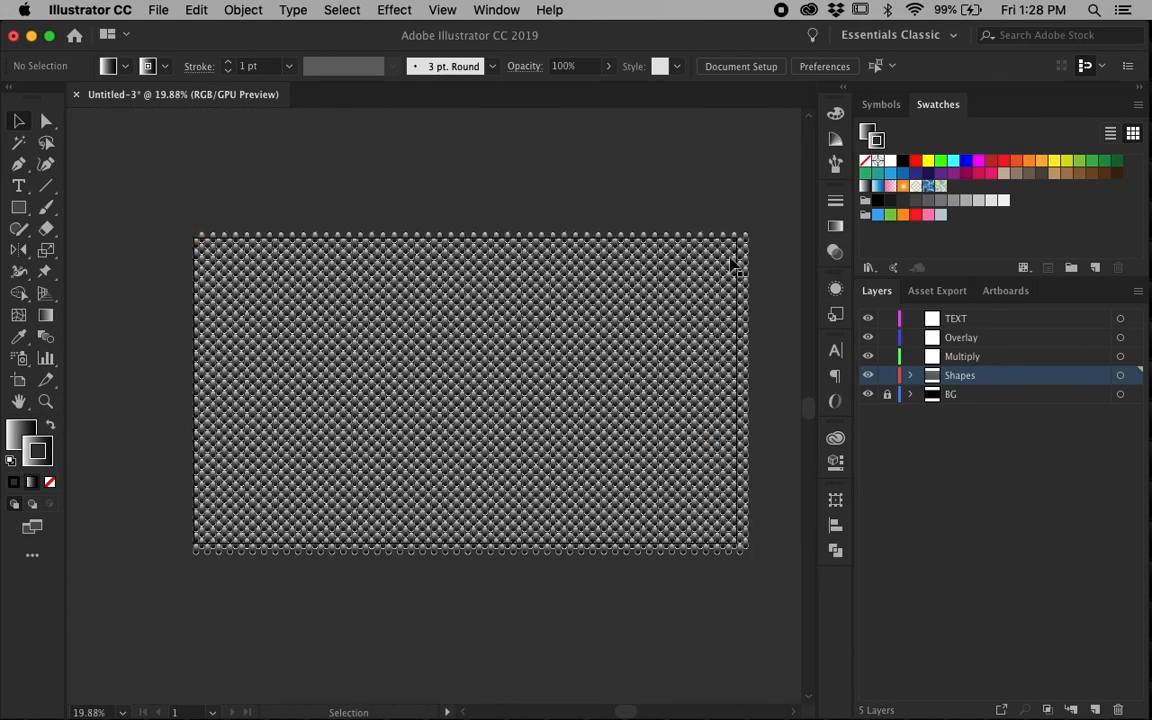
Create a 1920 × 1080 px rectangle on the Shapes layer
key("m")
left_click(425, 336)
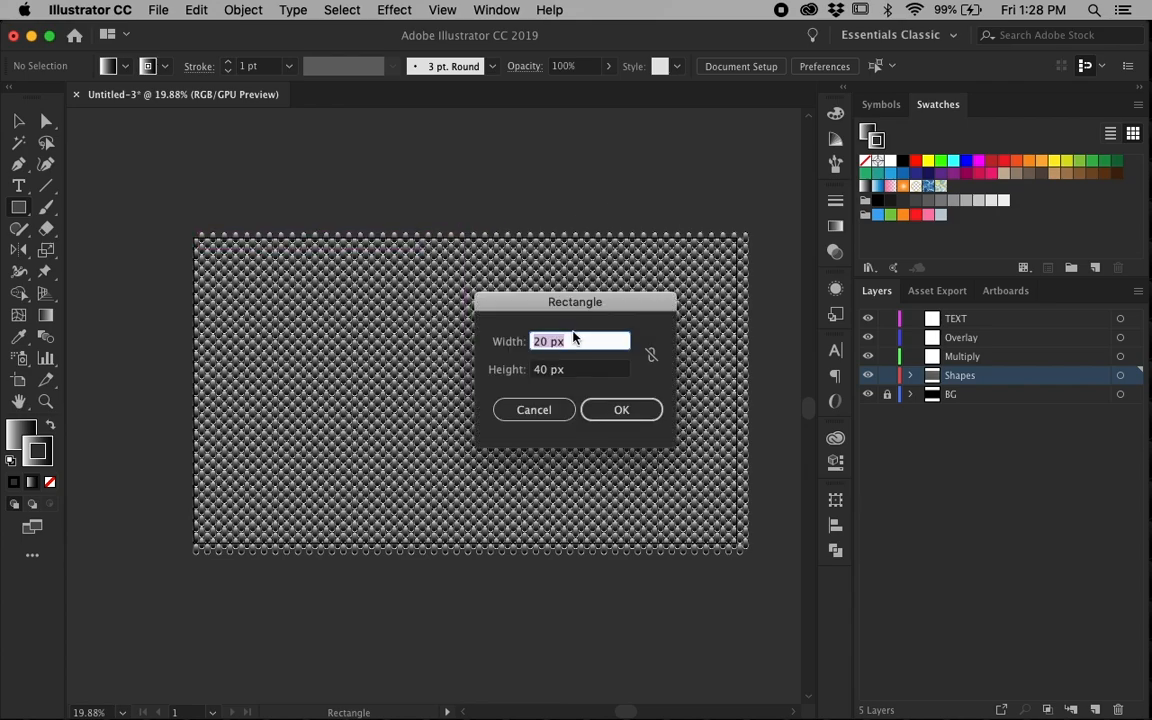
type("1920")
key("Tab")
type("1080")
key("Return")
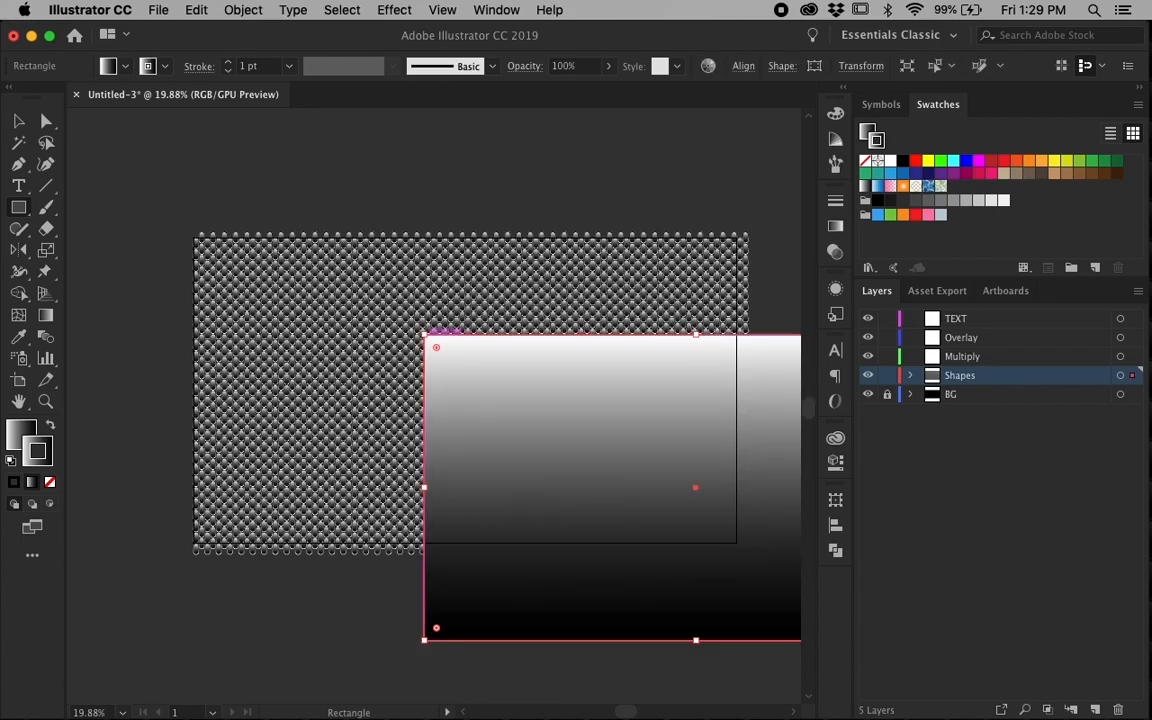
Centre the new rectangle horizontally and vertically on the artboard, and deselect it
key("v")
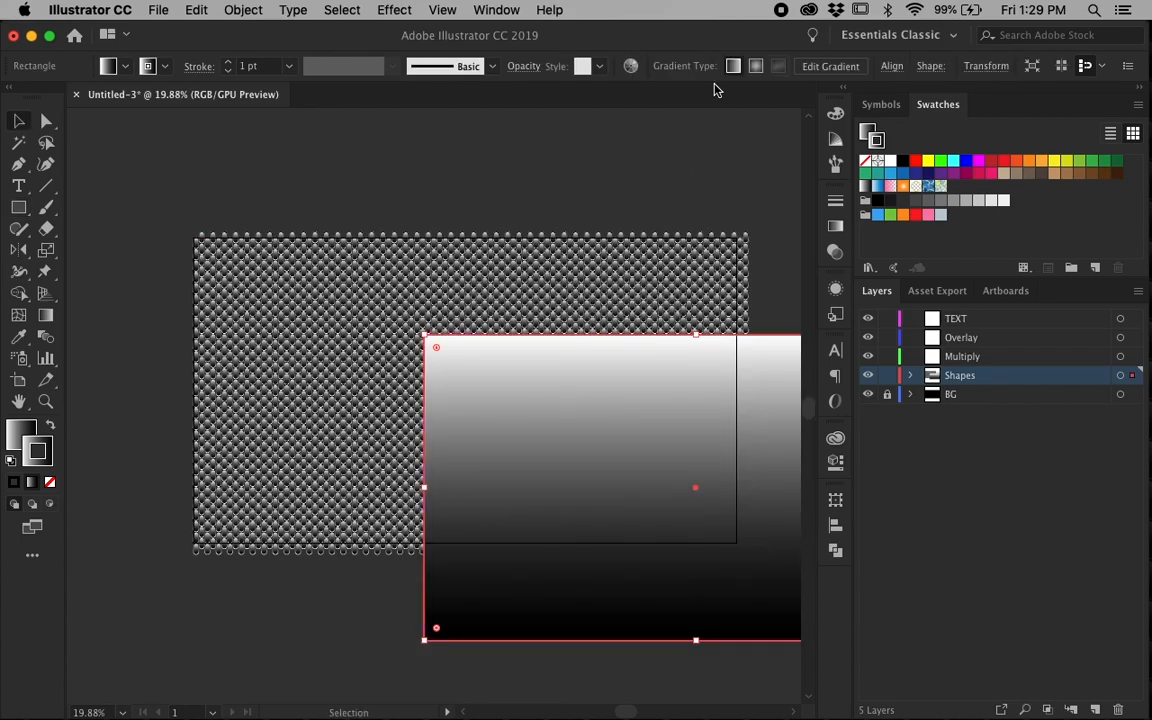
left_click(891, 65)
left_click(735, 116)
left_click(822, 116)
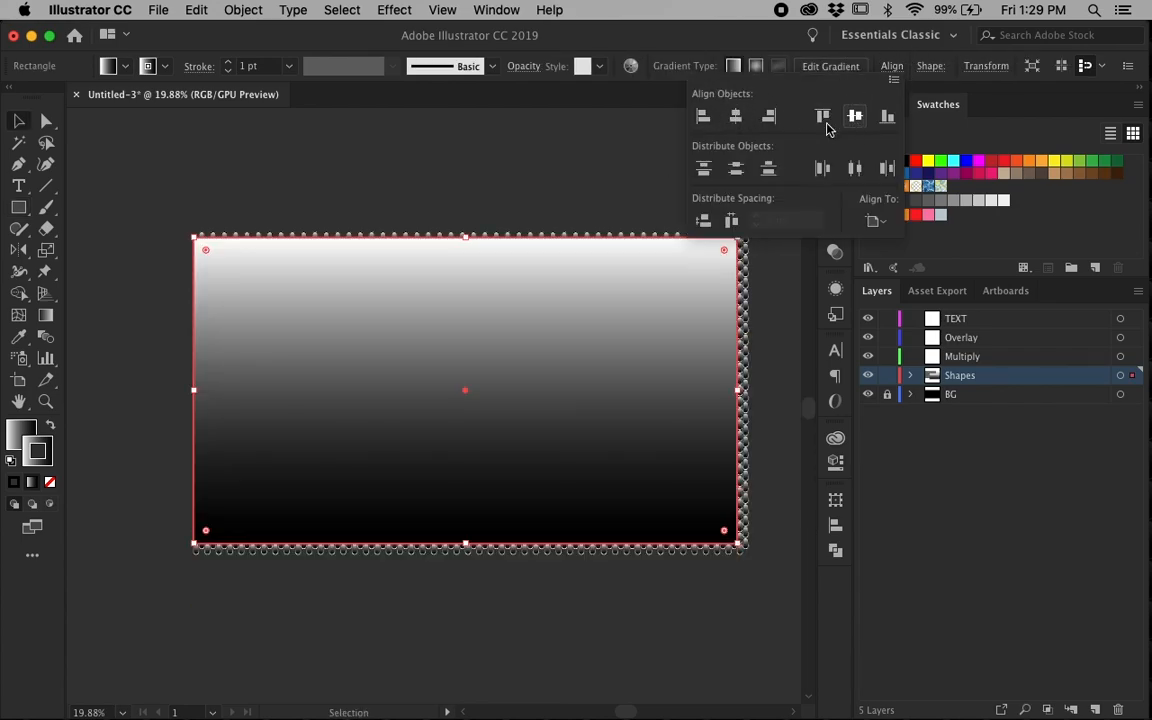
left_click(512, 154)
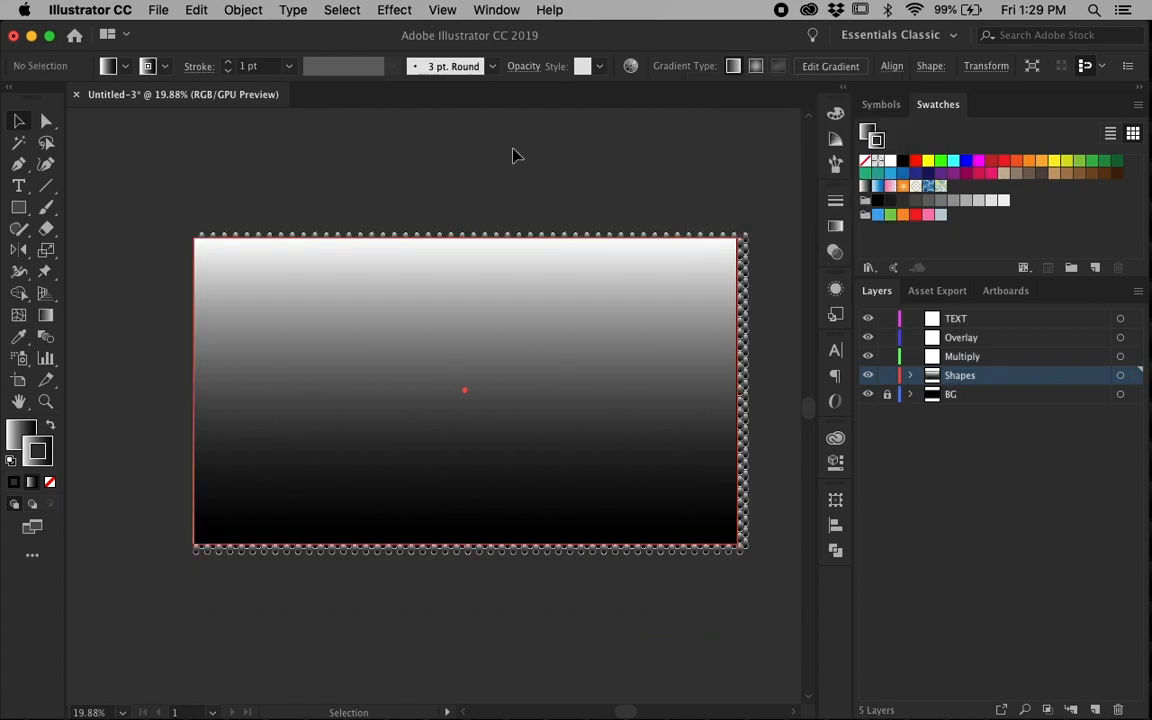
Examine the rectangle's right edge against the overhanging capsules, switching to outline view and back
scroll(521, 226, "up", 2)
scroll(566, 310, "up", 4)
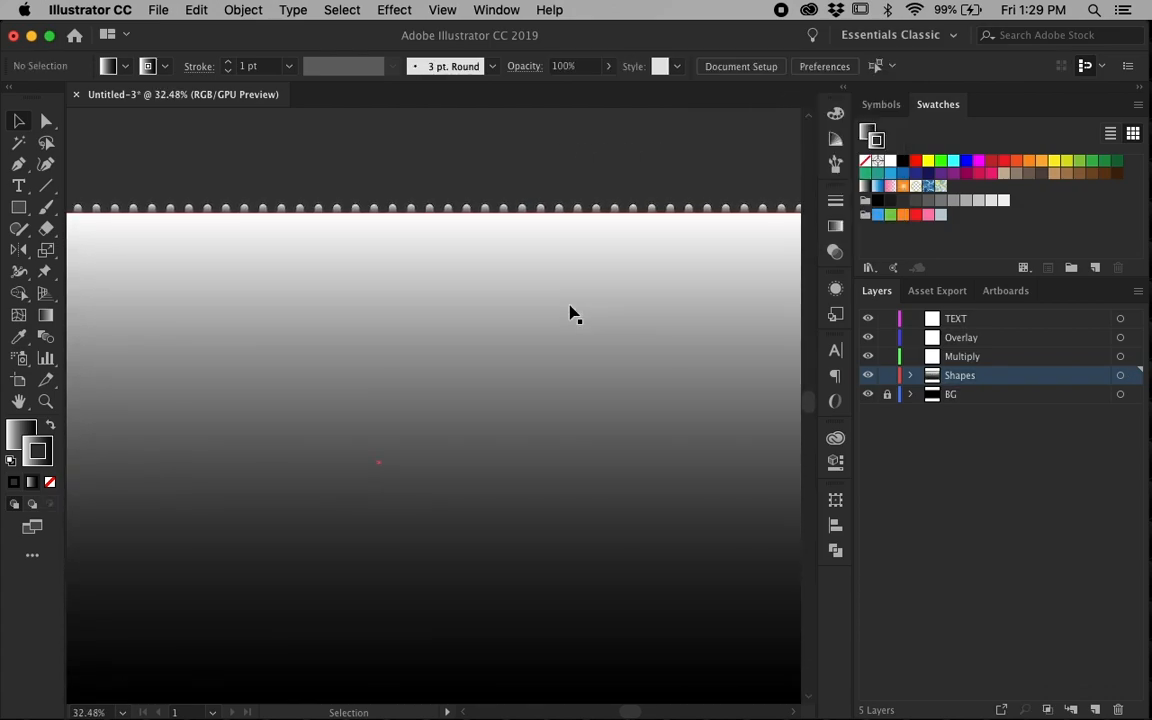
scroll(566, 310, "right", 3)
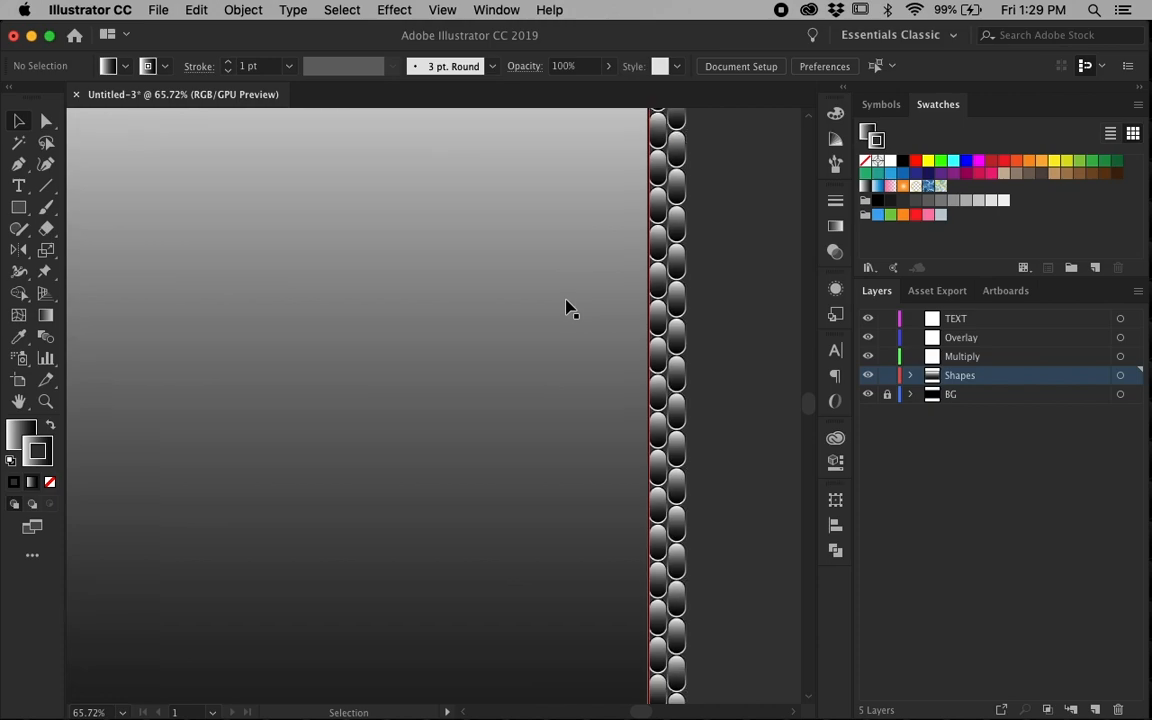
key("super+y")
key("super+y")
key("super+y")
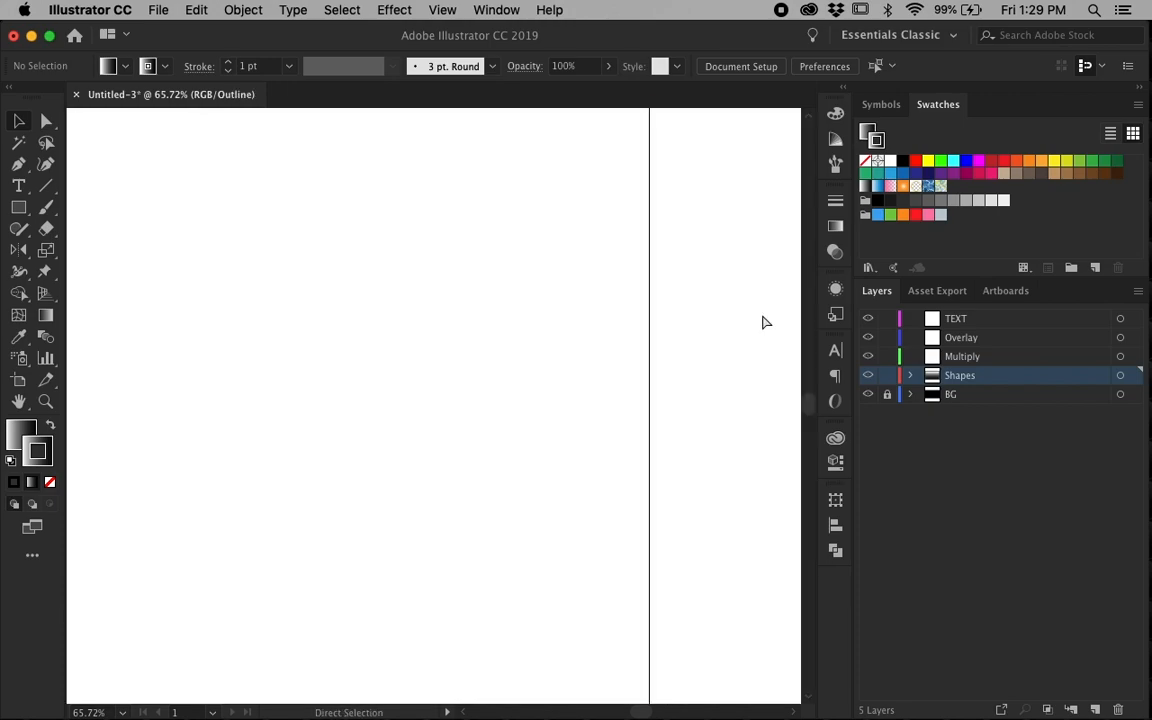
key("super+y")
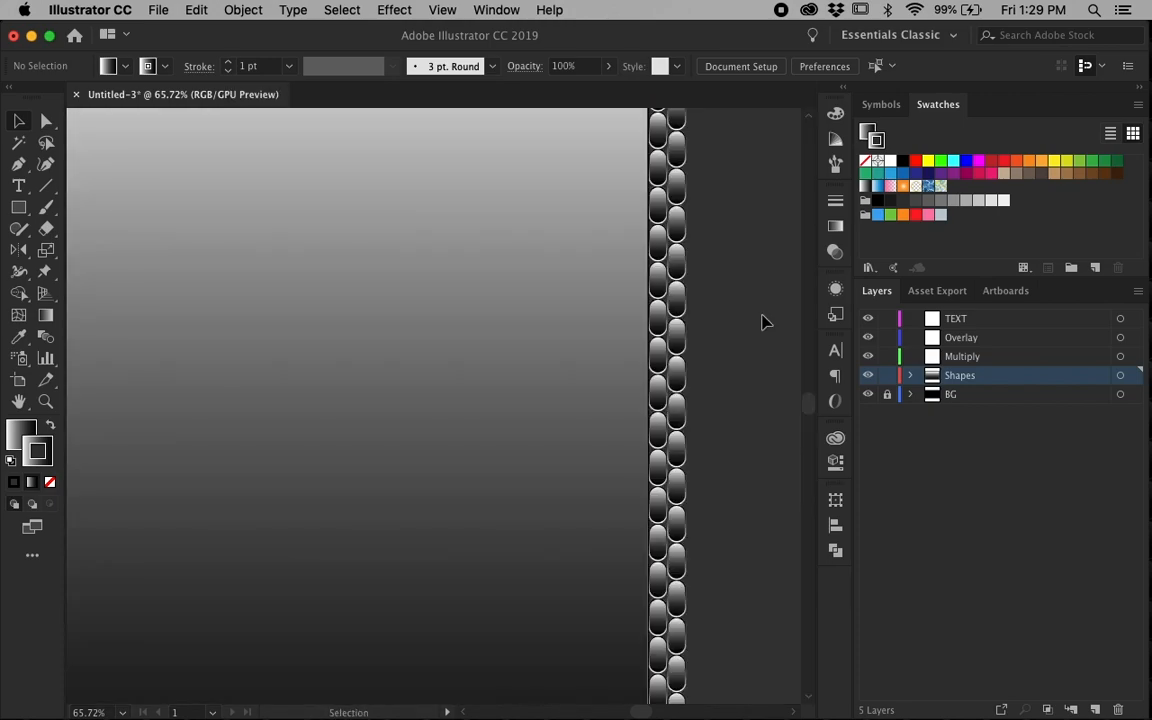
Remove the large rectangle's stroke, fill it with black, and deselect it
key("super+0")
left_click(657, 348)
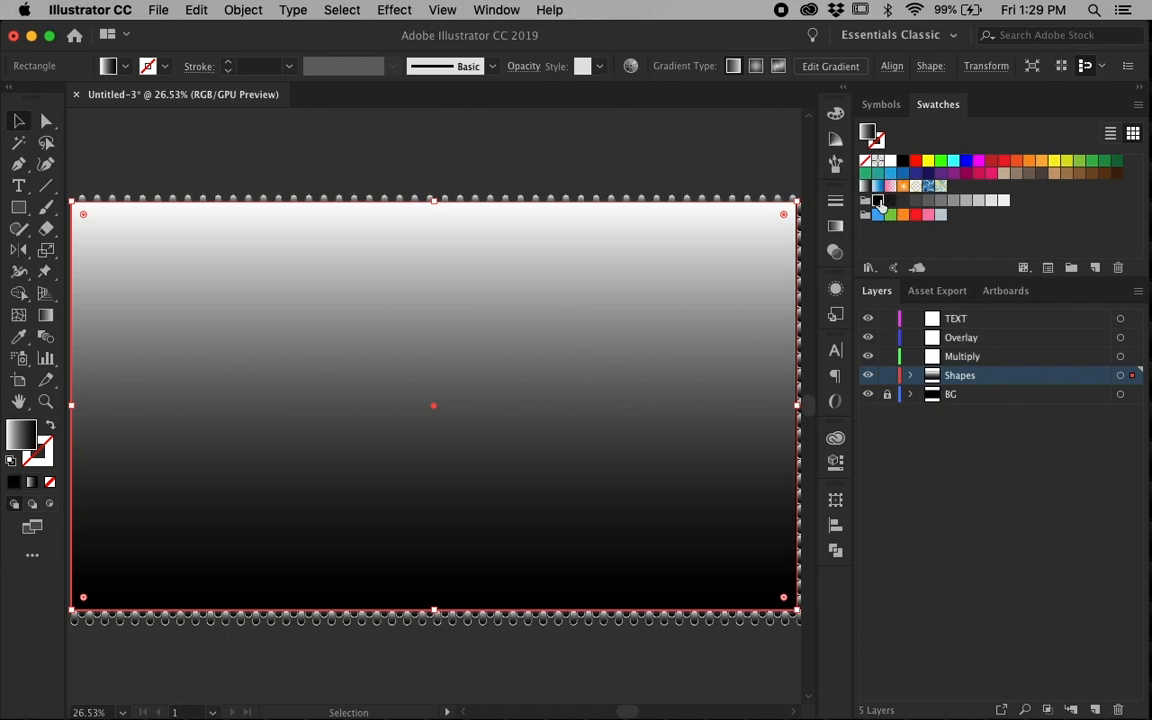
left_click(874, 172)
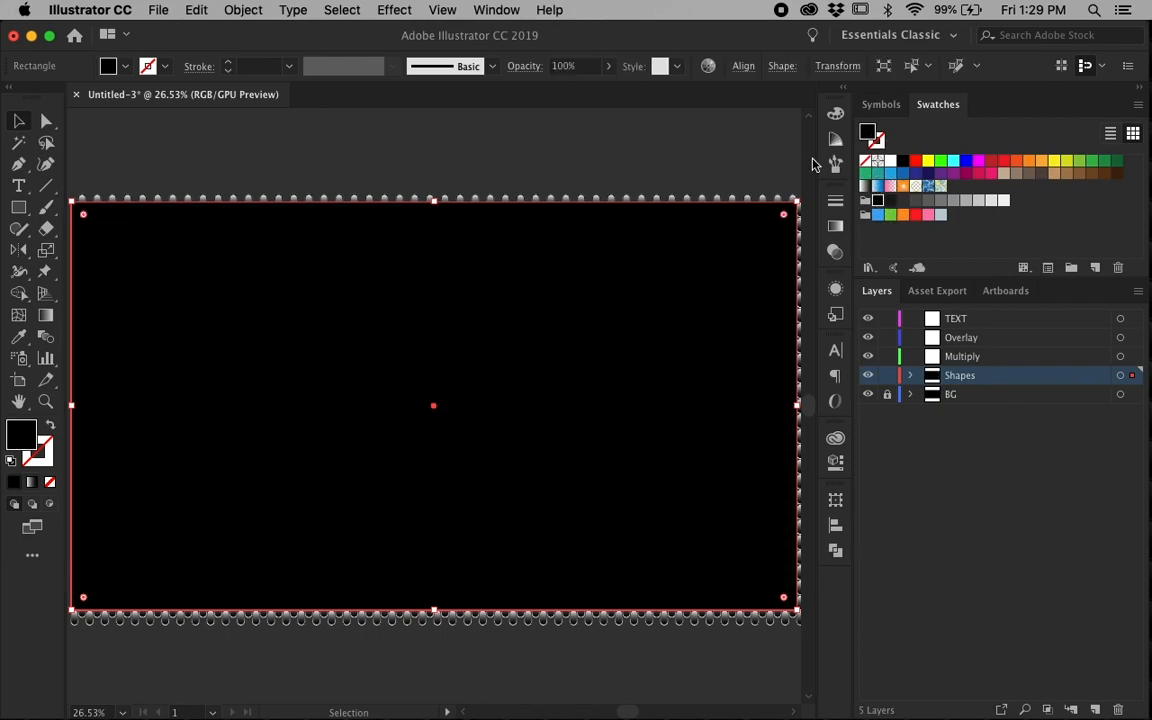
left_click(470, 164)
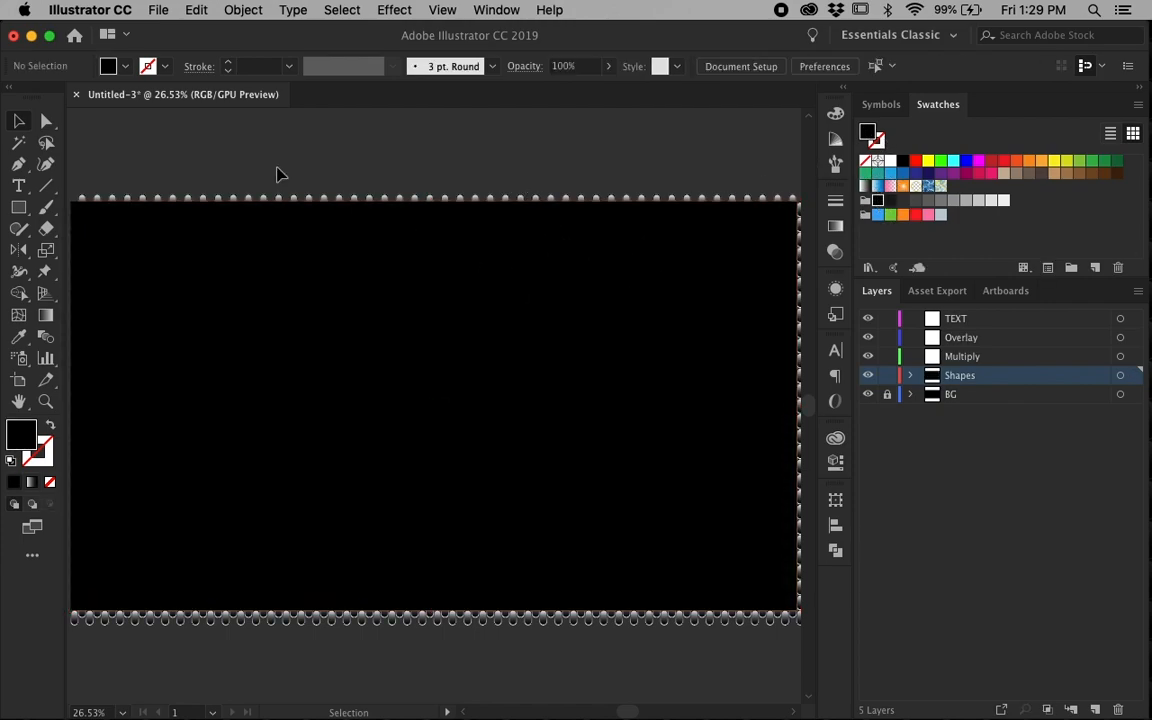
Select the black rectangle together with both capsule patterns, make a clipping mask from them, and deselect
scroll(278, 175, "down", 2)
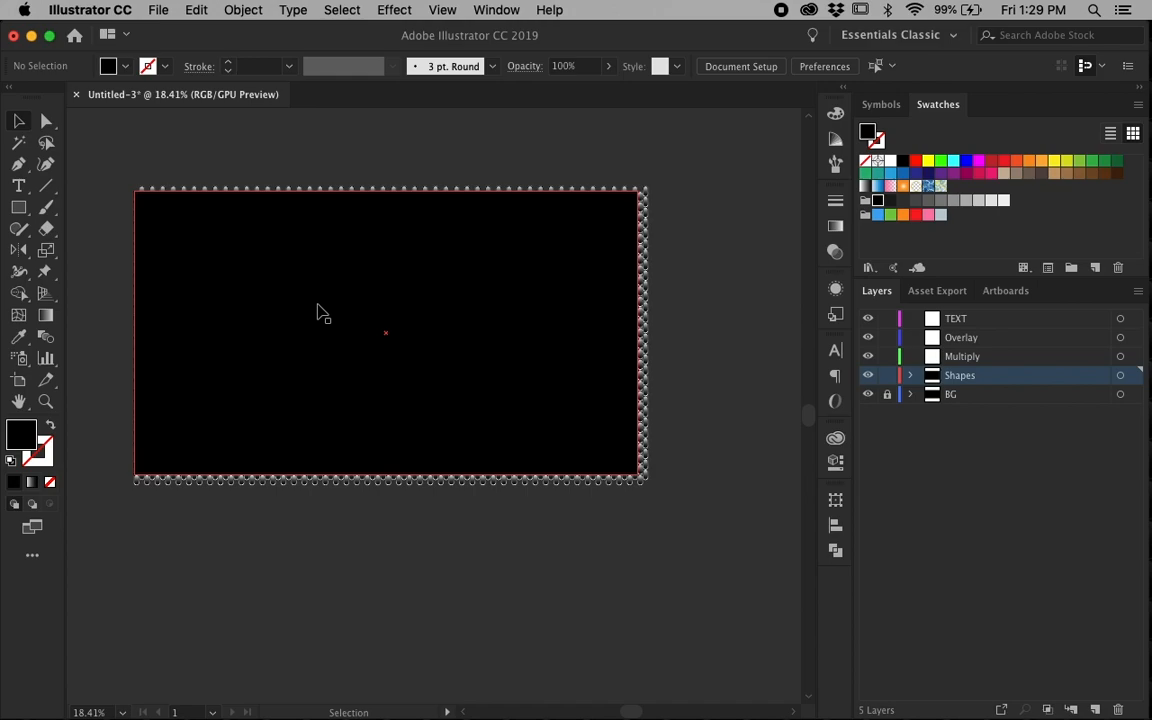
left_click(318, 311)
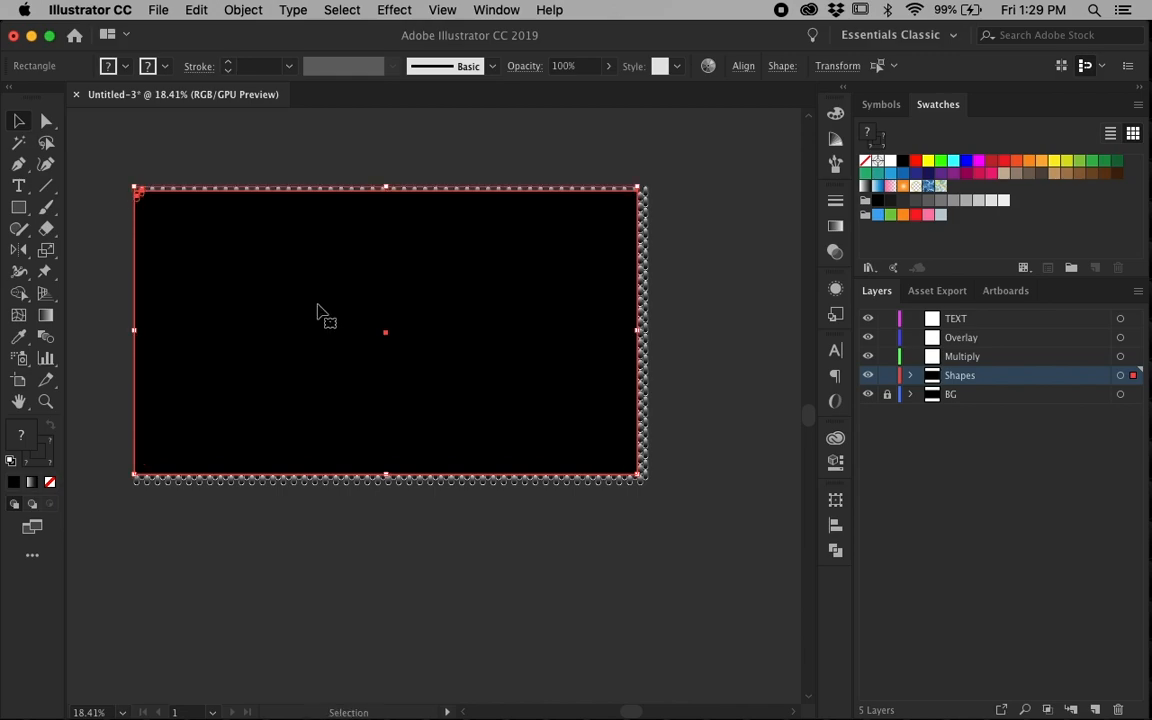
key("super+a")
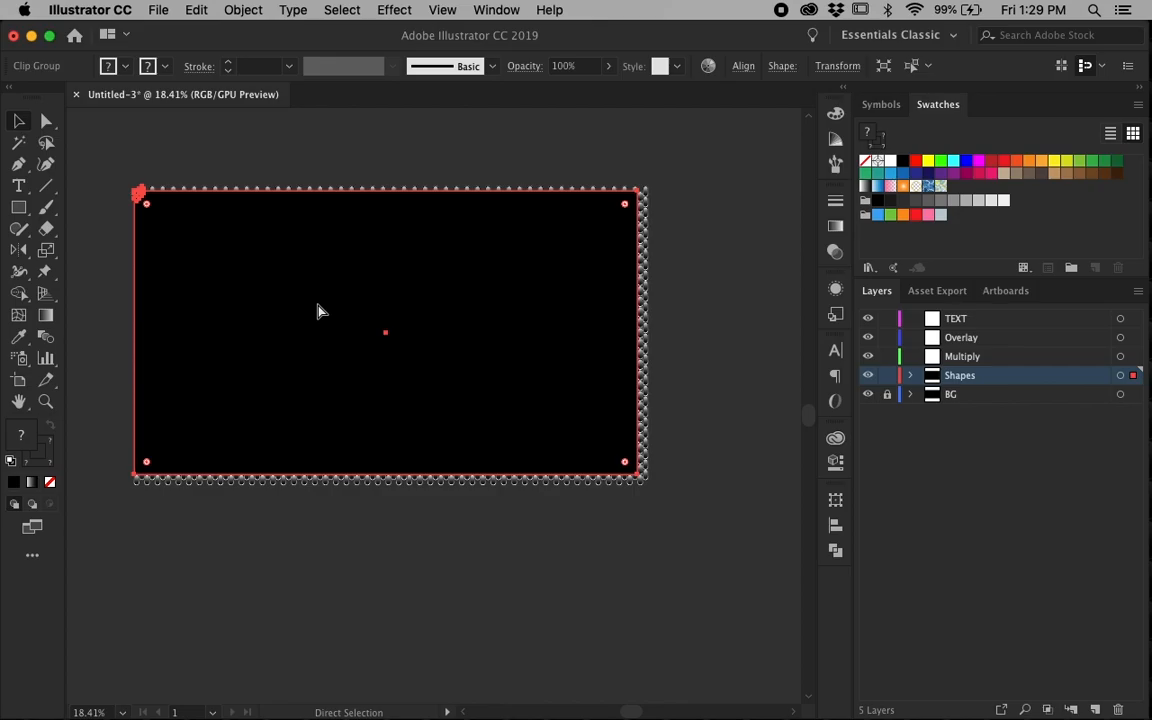
key("super+7")
left_click(670, 298)
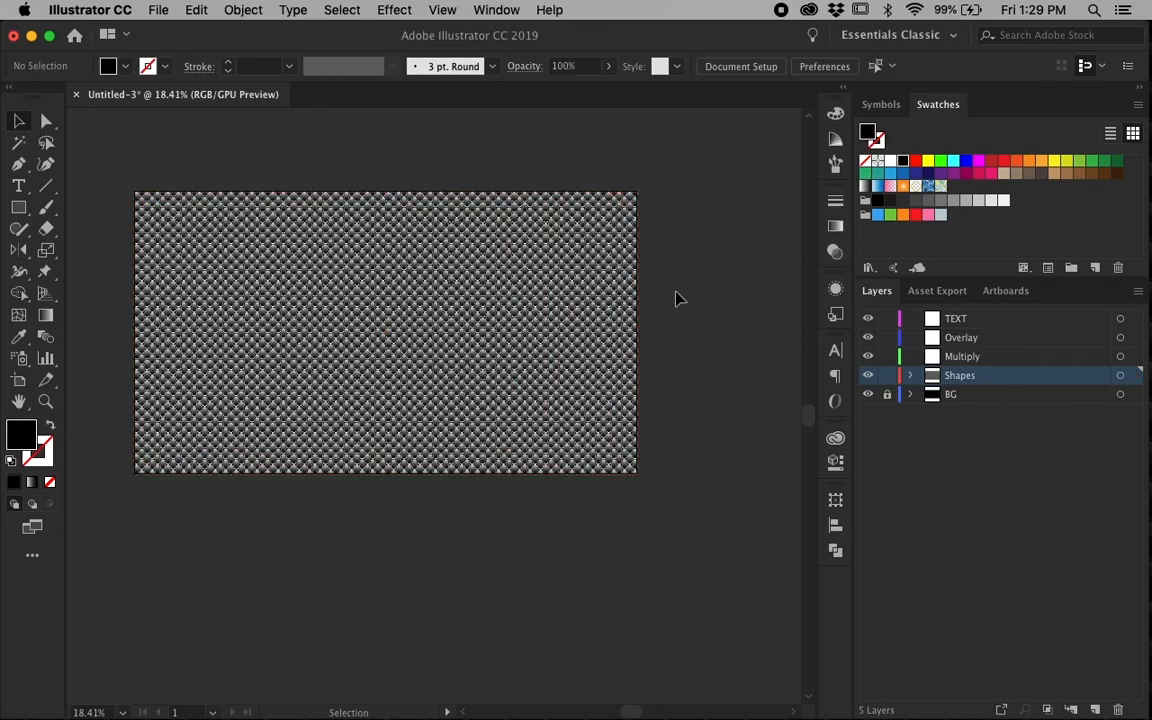
Examine the clipped pattern's edges and its overall look across the artboard
scroll(420, 261, "up", 5)
scroll(424, 257, "up", 5)
scroll(424, 257, "left", 3)
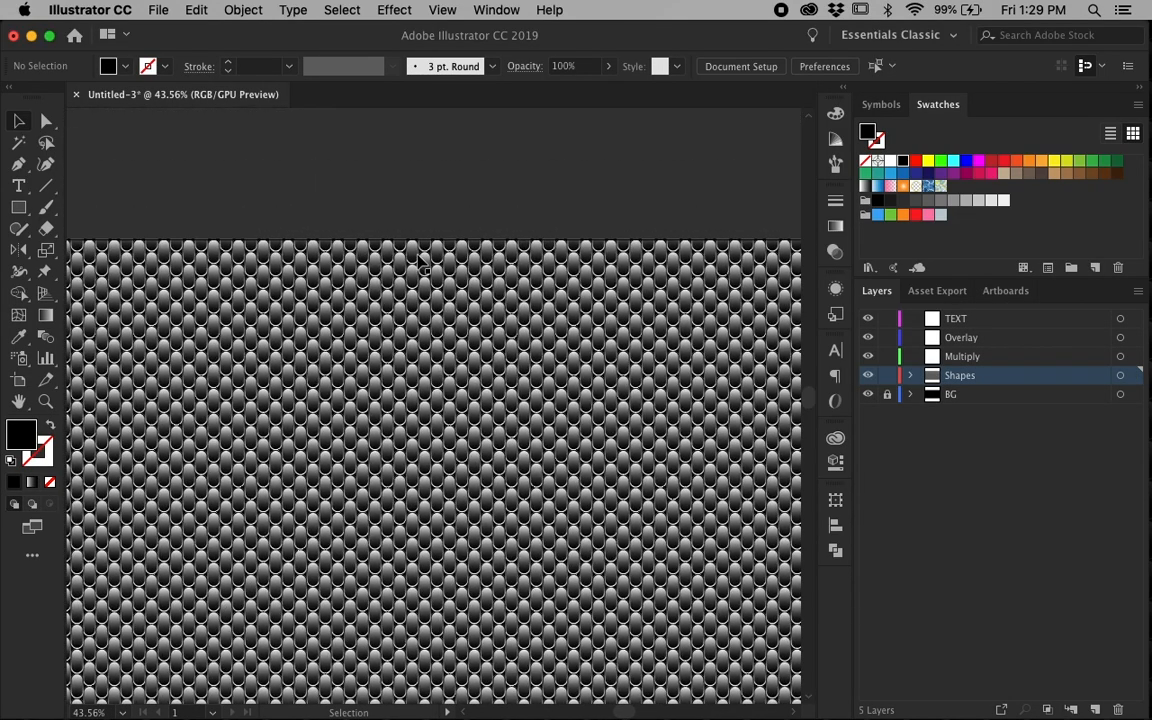
scroll(463, 170, "down", 4)
scroll(465, 171, "down", 1)
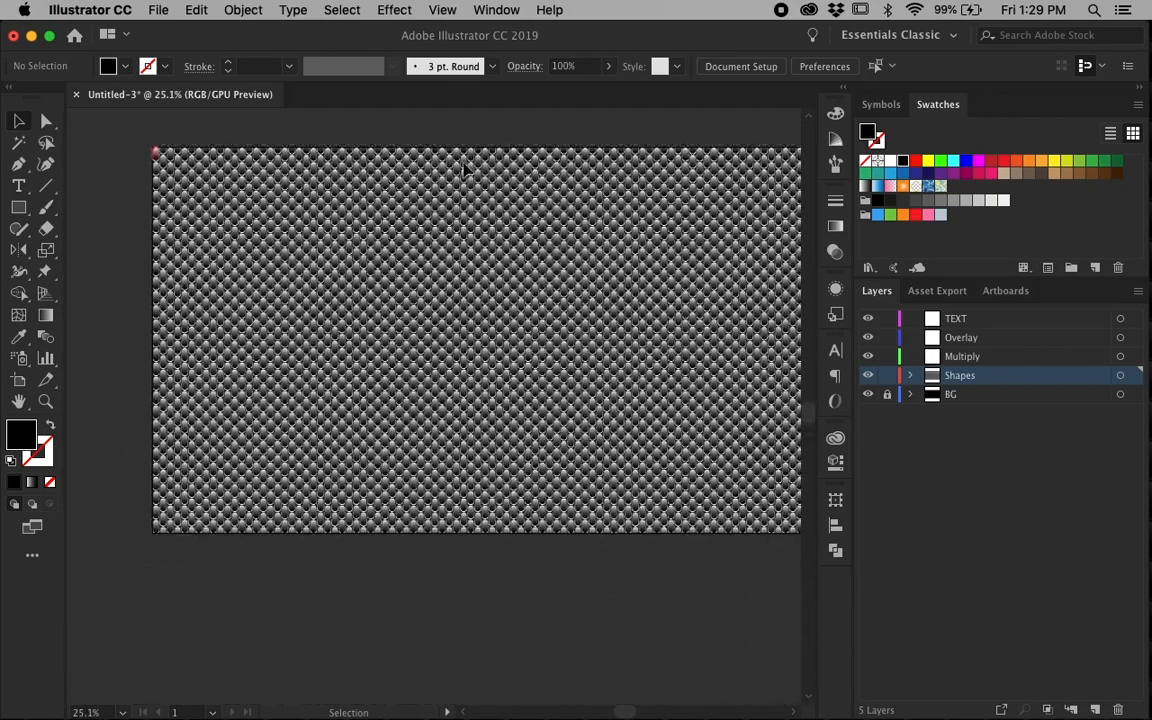
scroll(463, 170, "down", 2)
scroll(463, 170, "down", 2)
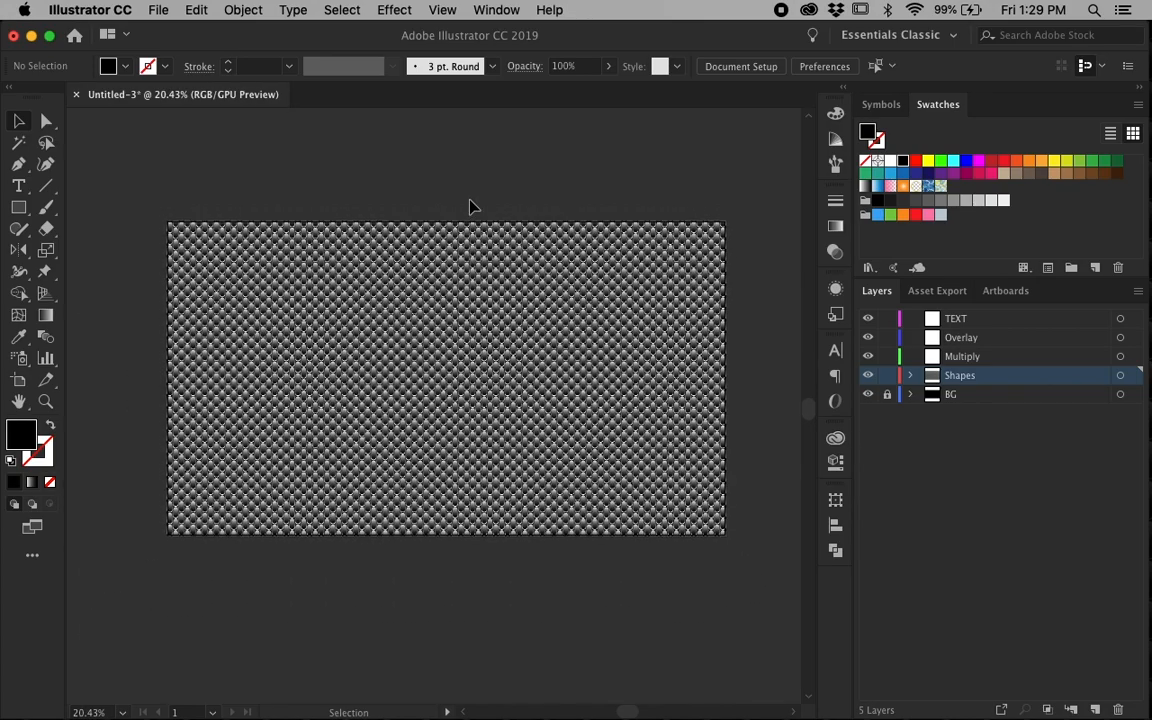
scroll(470, 205, "up", 4)
scroll(471, 205, "down", 2)
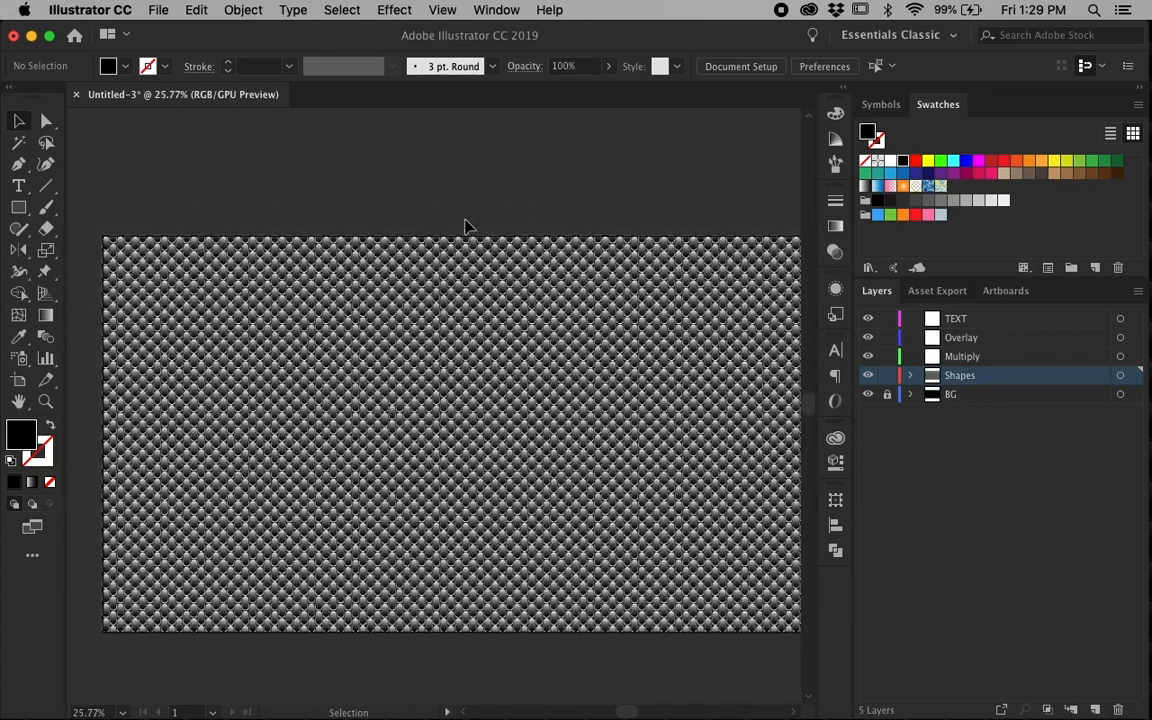
scroll(465, 226, "down", 2)
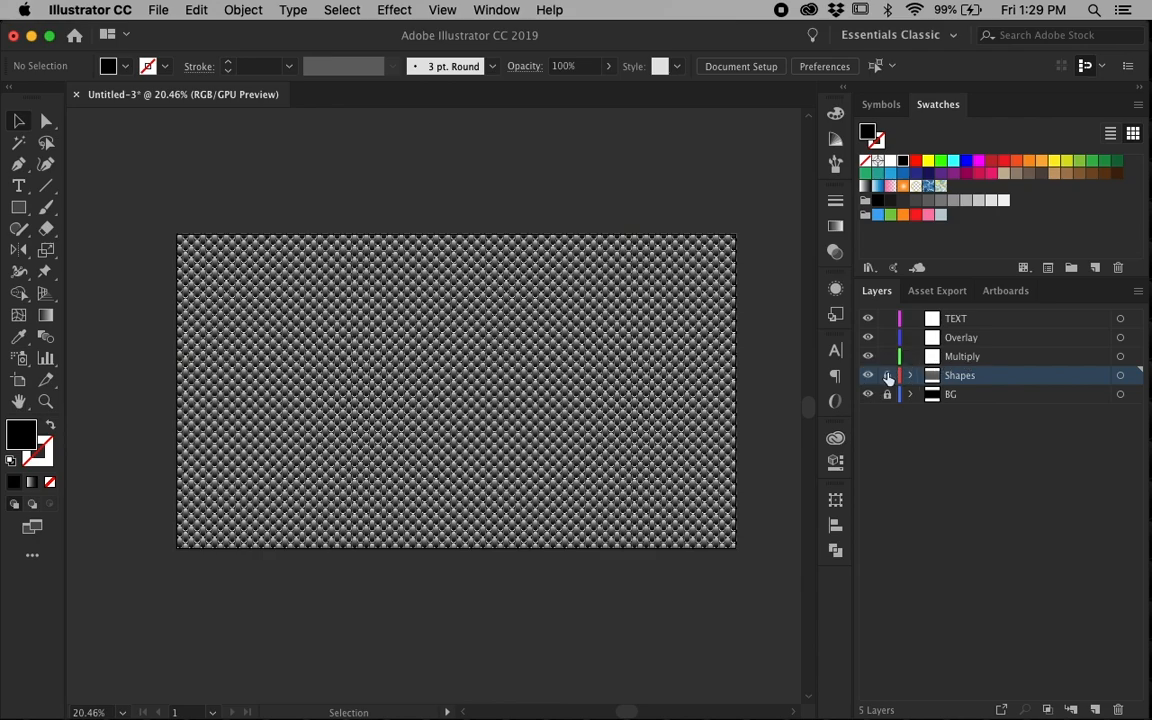
Paste a copy of the black rectangle in place on the Multiply layer and select it
left_click(978, 358)
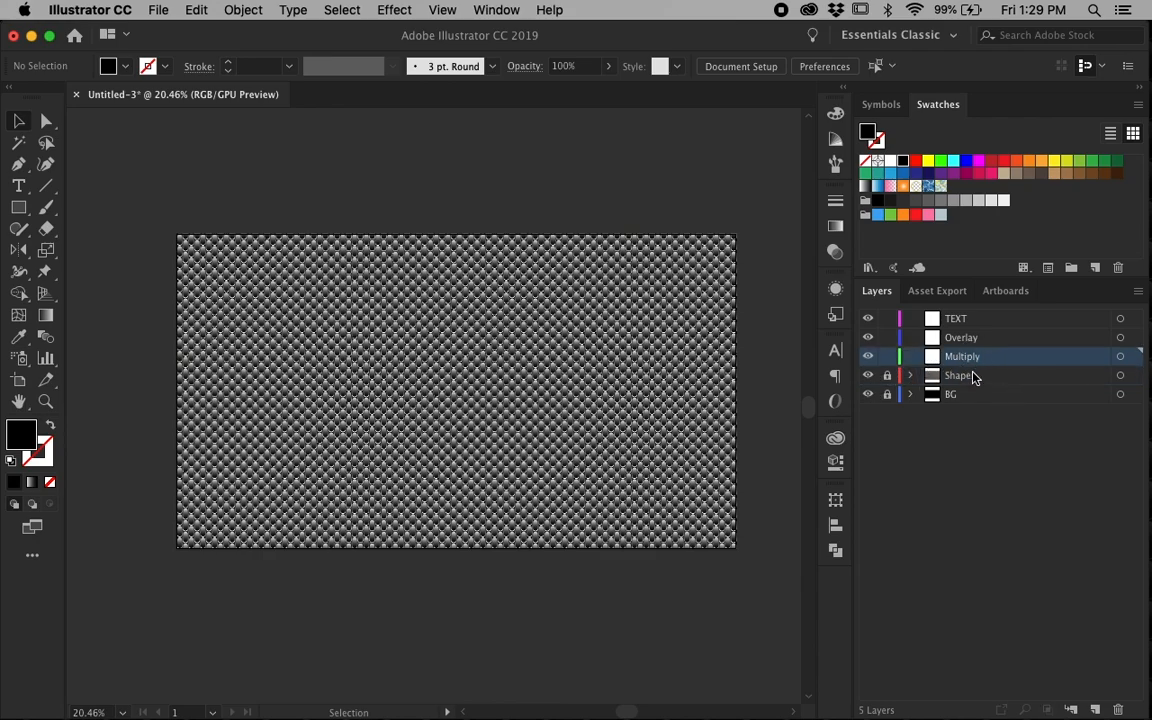
key("super+f")
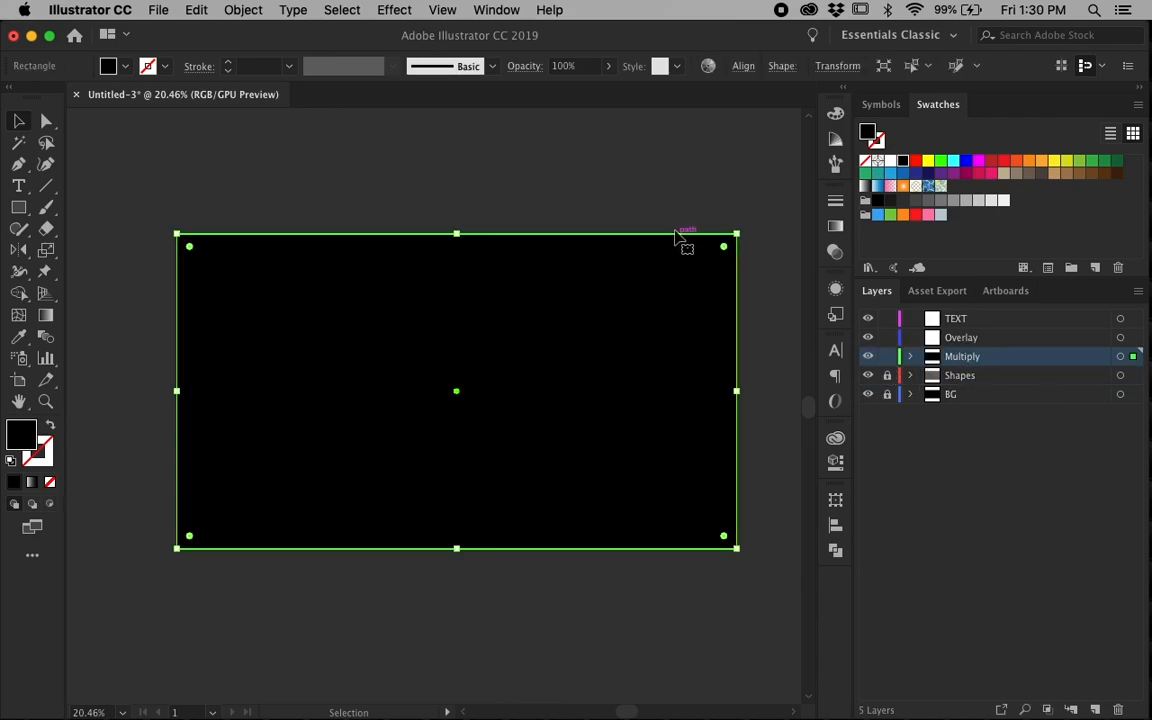
left_click(610, 205)
left_click(591, 282)
Set the black rectangle's blending mode to Multiply with 77% opacity, and deselect it
left_click(525, 67)
left_click(412, 96)
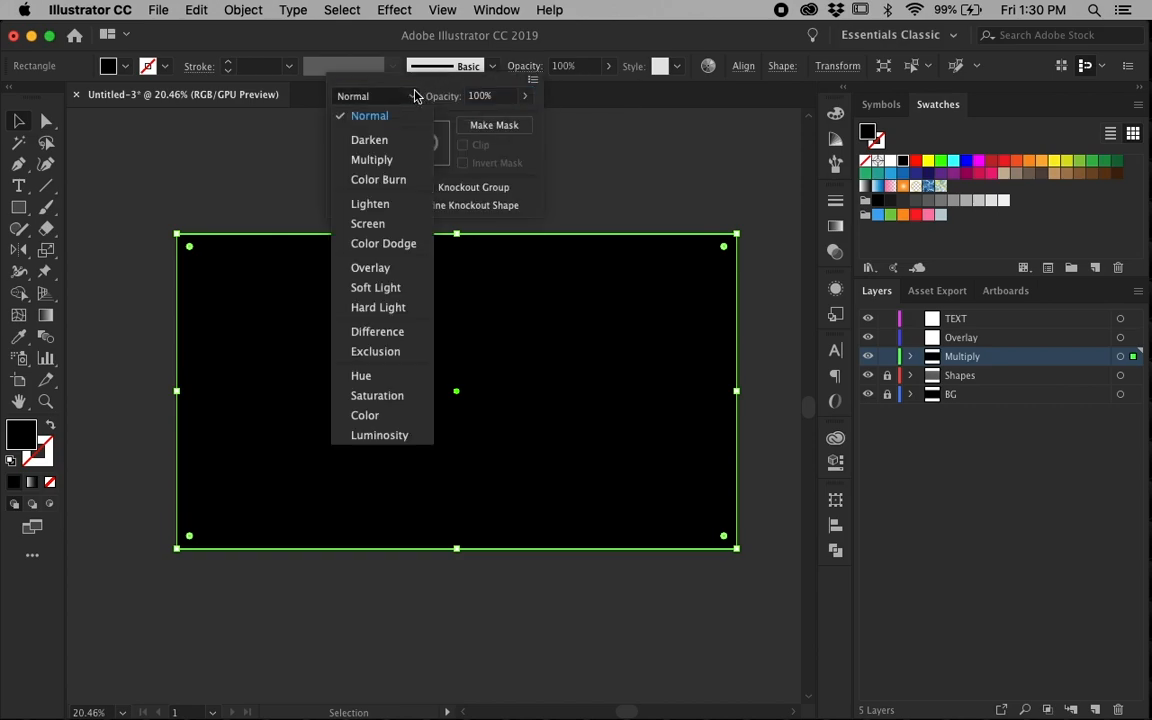
left_click(357, 160)
left_click(524, 97)
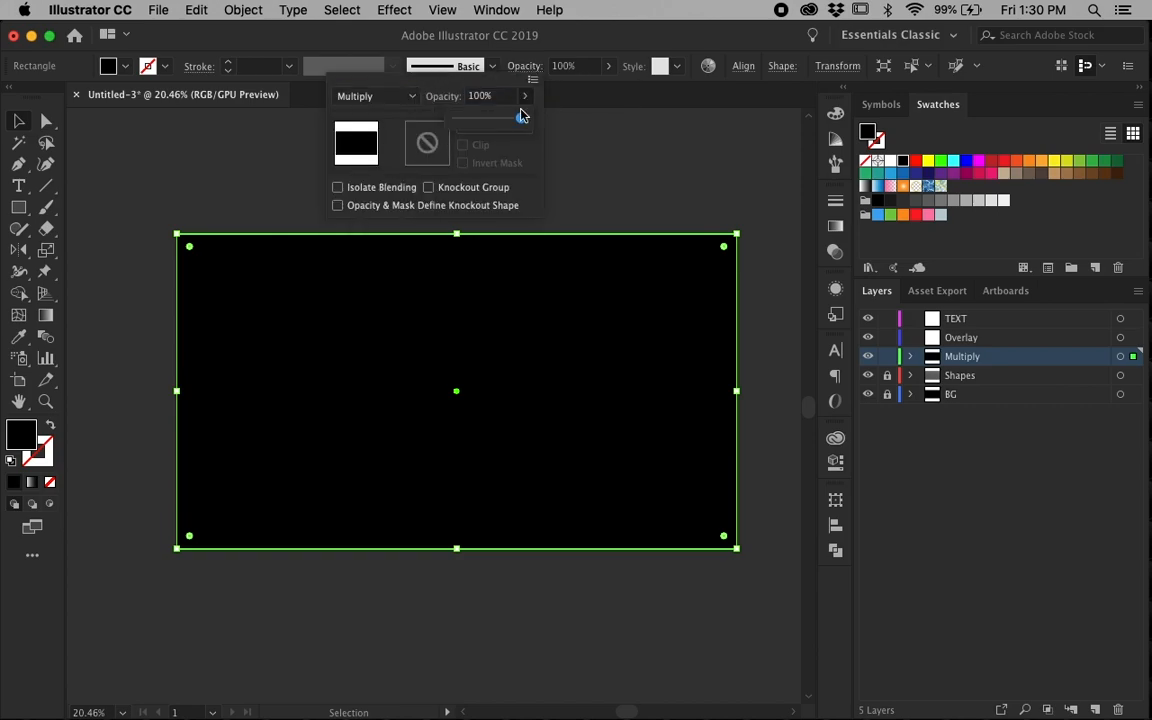
mouse_move(519, 116)
left_mouse_down()
mouse_move(496, 116)
mouse_move(505, 120)
left_mouse_up()
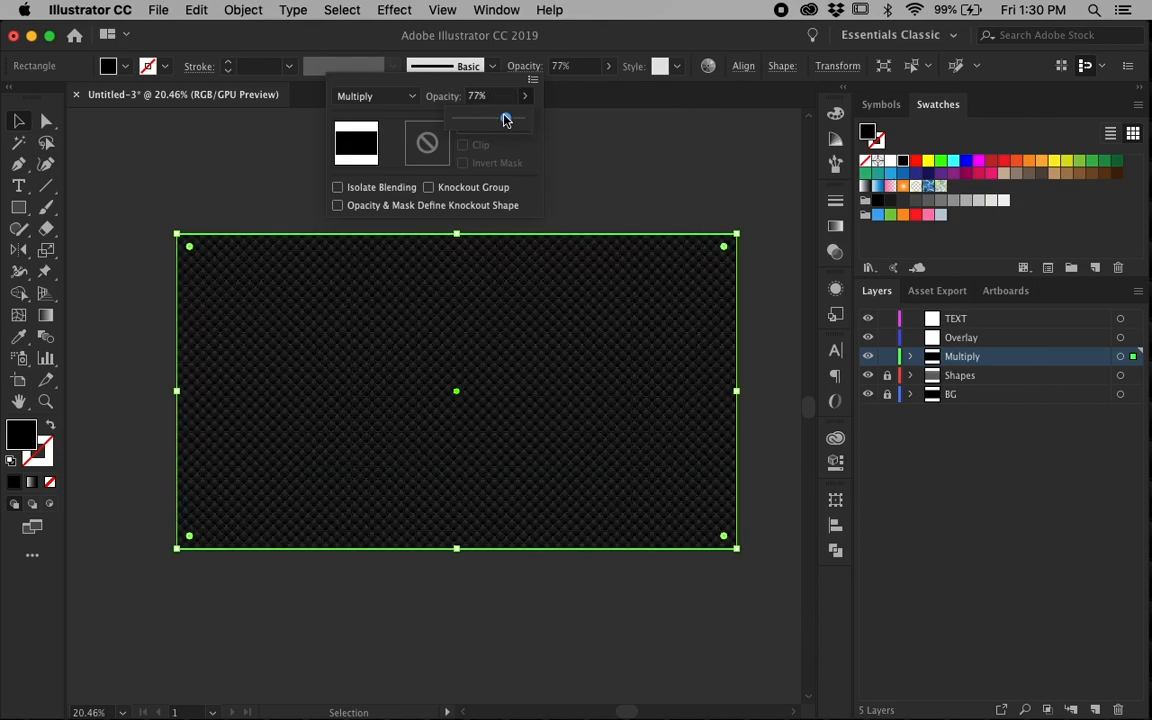
left_click(645, 159)
left_click(658, 200)
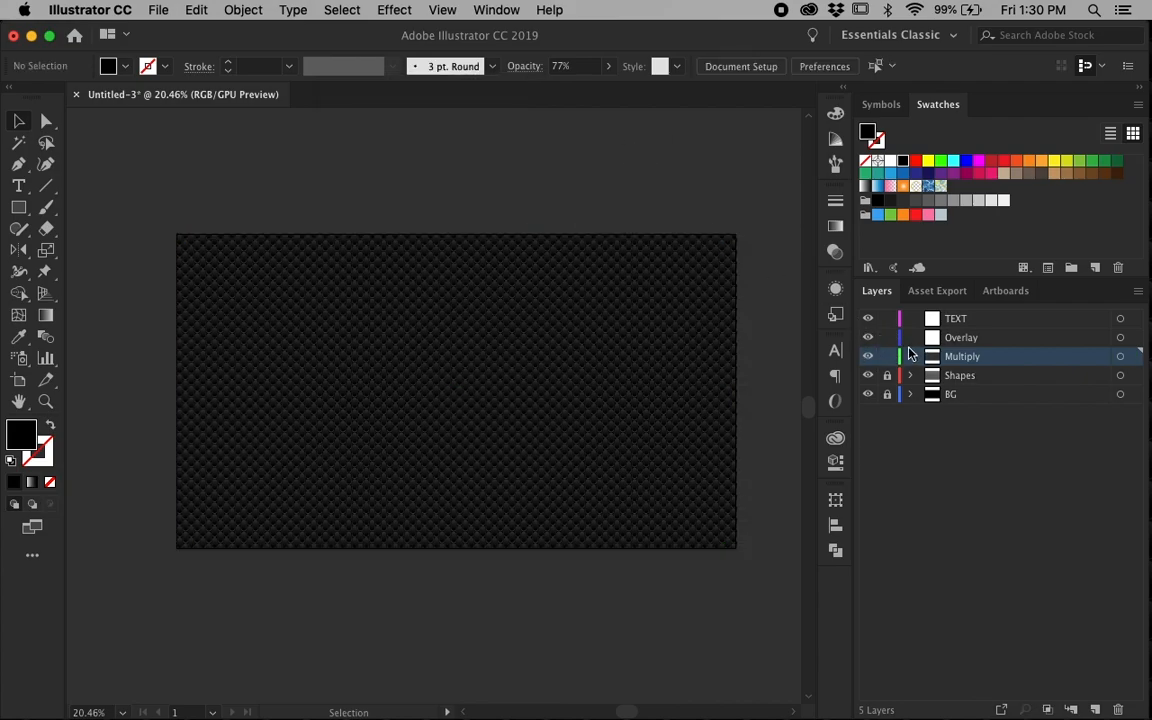
Lock the Multiply layer and paste the black rectangle in place on the Overlay layer
left_click(969, 337)
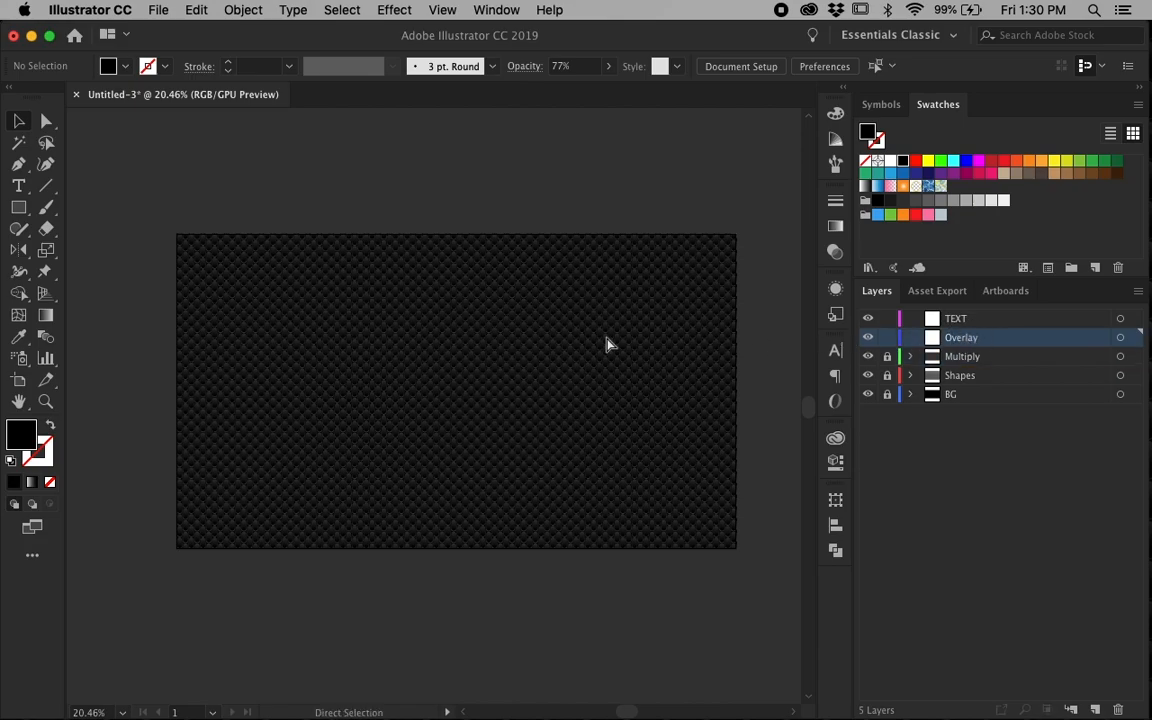
left_click(607, 343)
left_click(523, 65)
left_click(526, 65)
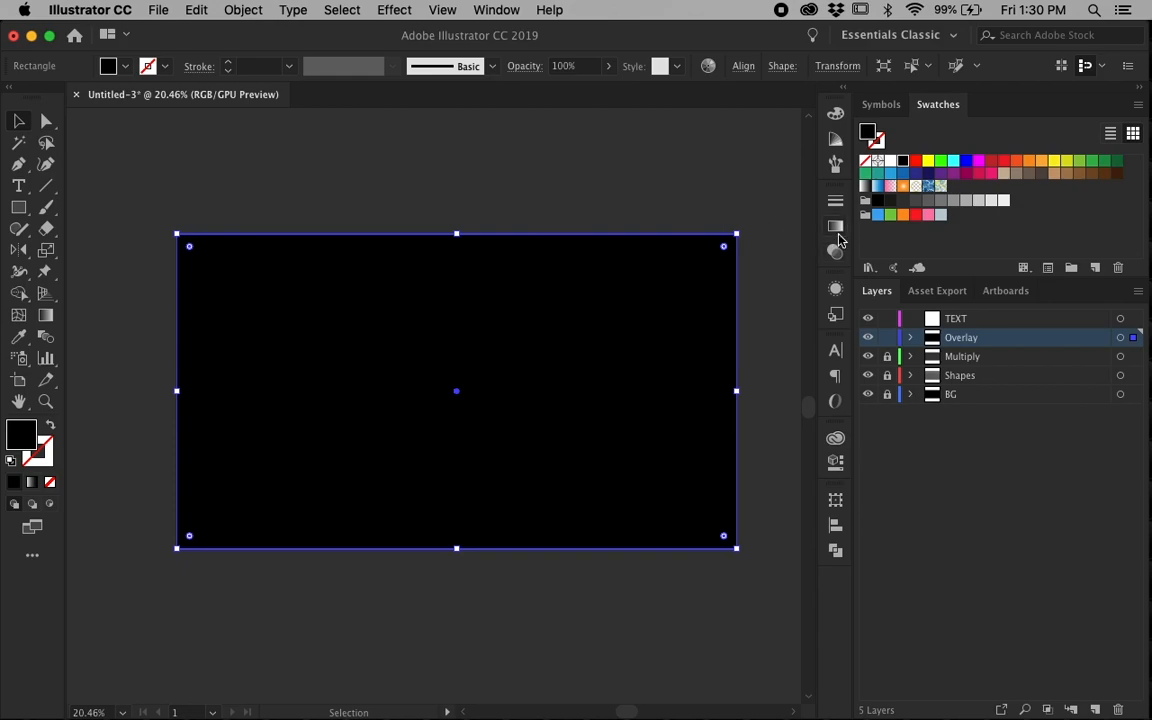
Fill the Overlay layer's rectangle with a white-to-black radial gradient
left_click(836, 227)
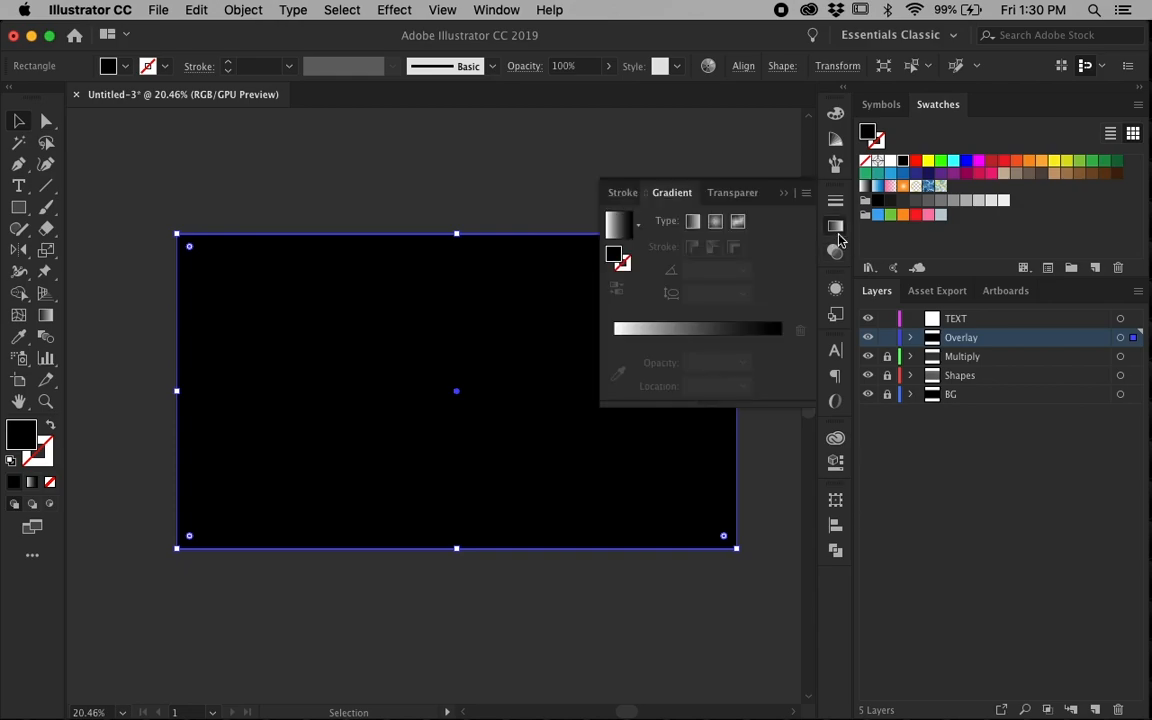
left_click(716, 222)
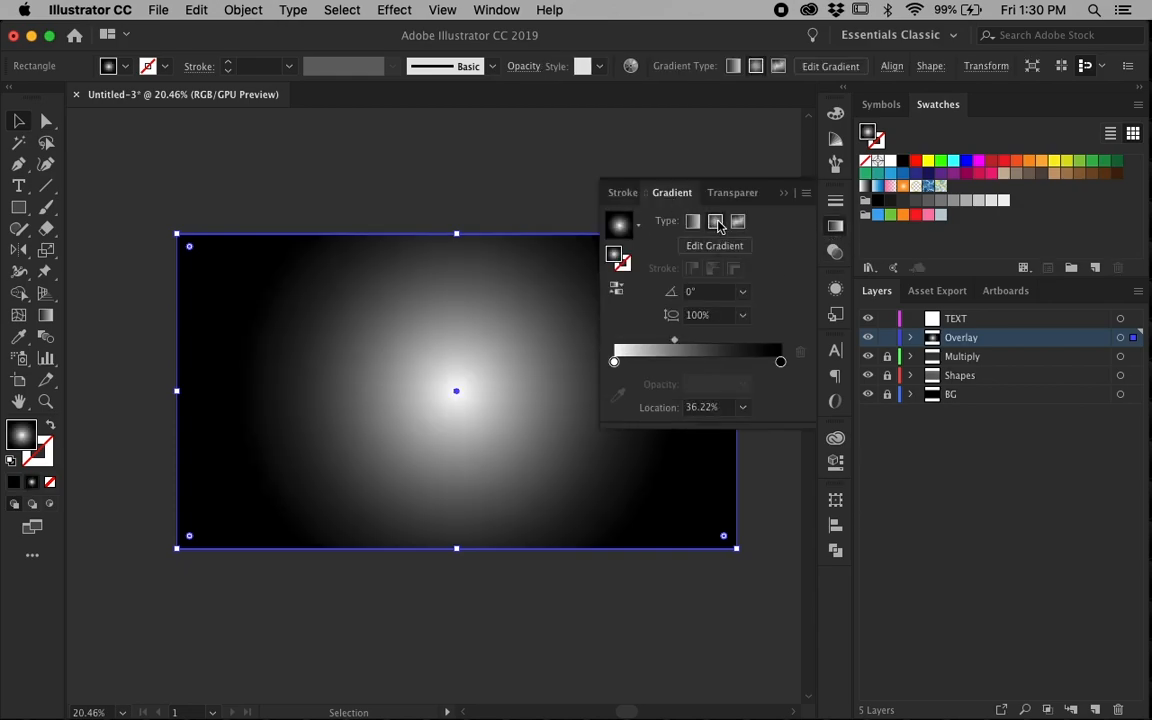
left_click(784, 193)
Reshape the radial gradient into a wide ellipse ending just inside the rectangle's sides and slightly beyond its upper and lower edges
key("g")
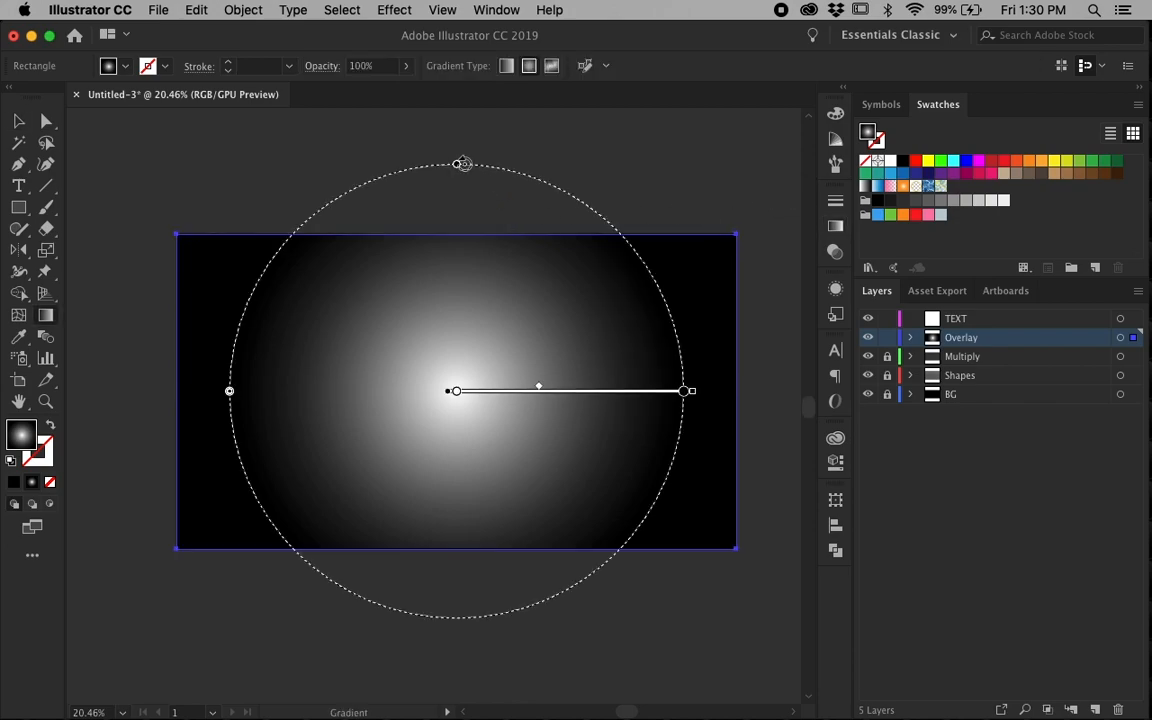
left_click_drag(457, 166, 460, 244)
left_click_drag(230, 391, 172, 391)
left_click_drag(456, 186, 457, 213)
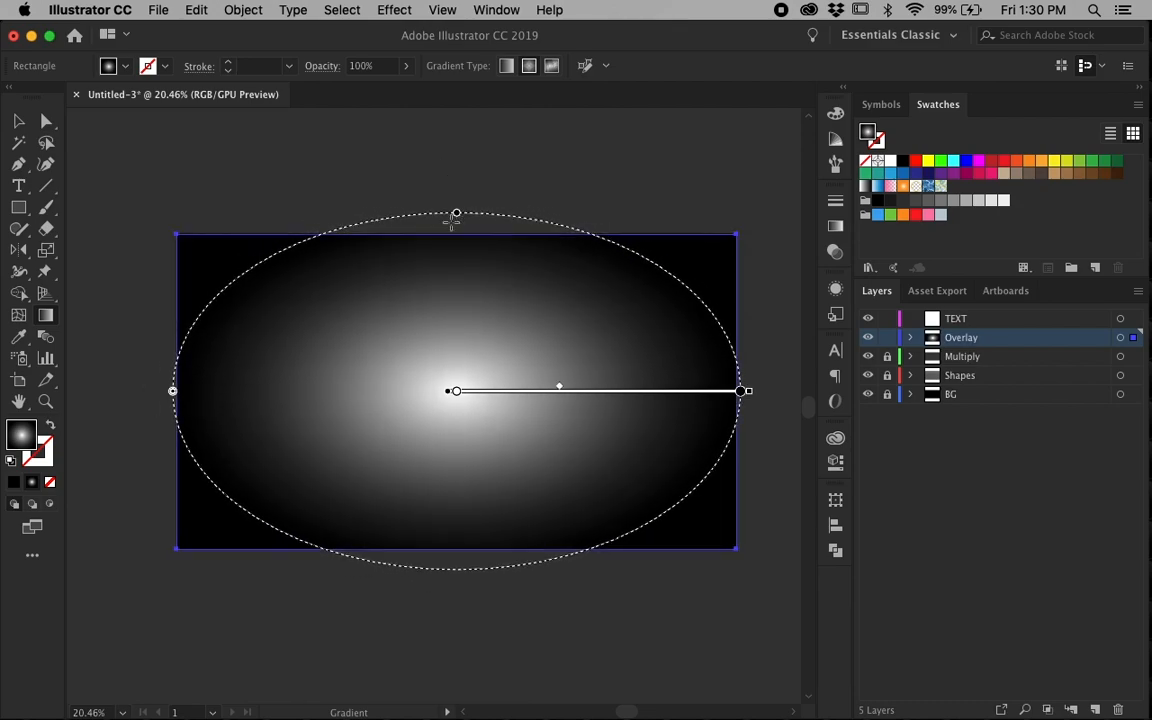
left_click_drag(172, 391, 194, 391)
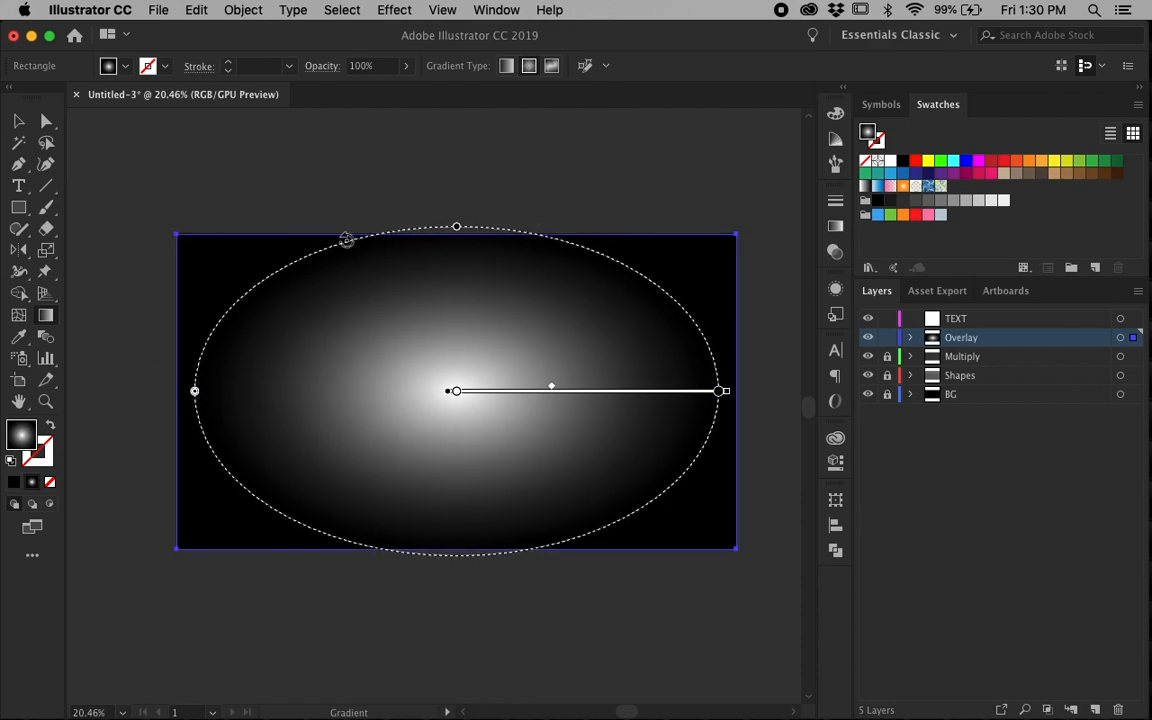
Set the gradient rectangle's blending mode to Overlay
left_click(323, 67)
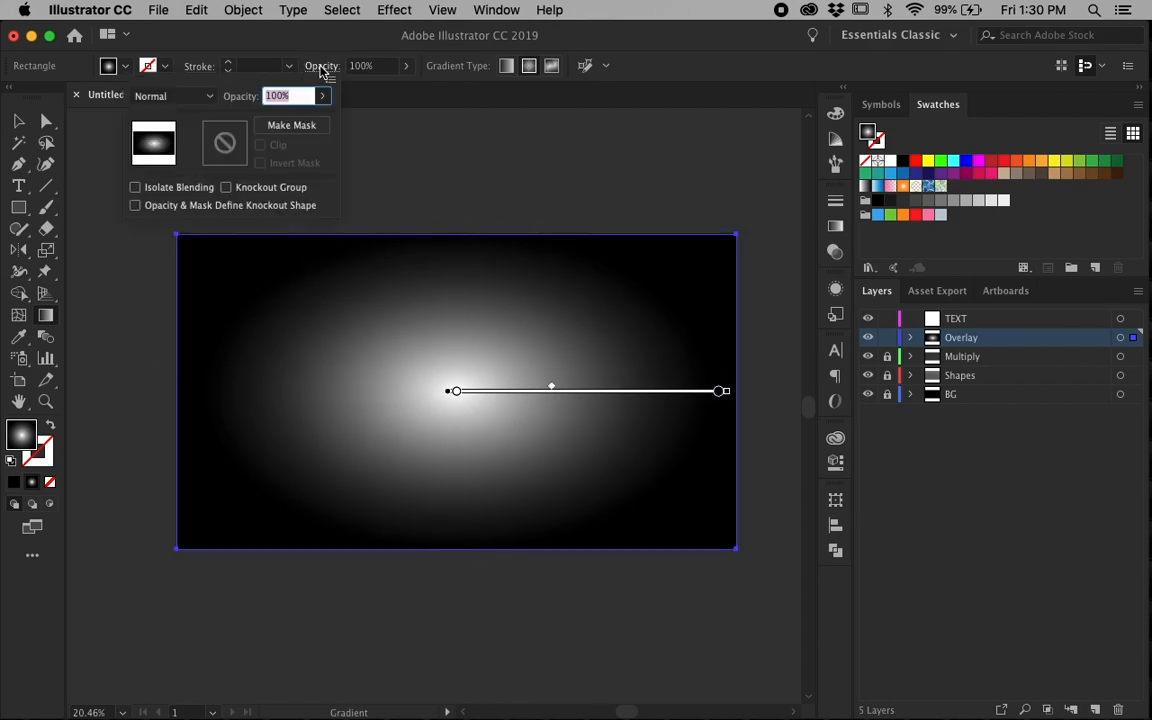
left_click(190, 96)
left_click(198, 267)
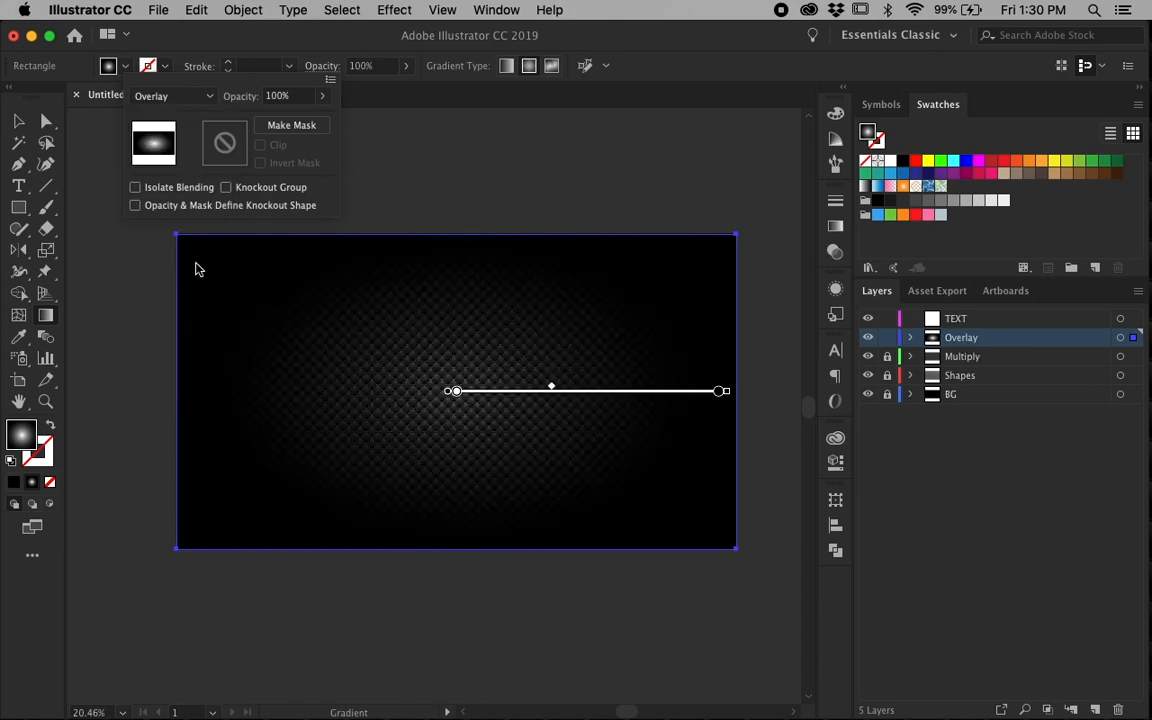
Shift the gradient's midpoint outward to enlarge the bright centre, then deselect the rectangle
left_click(566, 386)
left_click_drag(555, 387, 601, 385)
key("super+shift+a")
key("v")
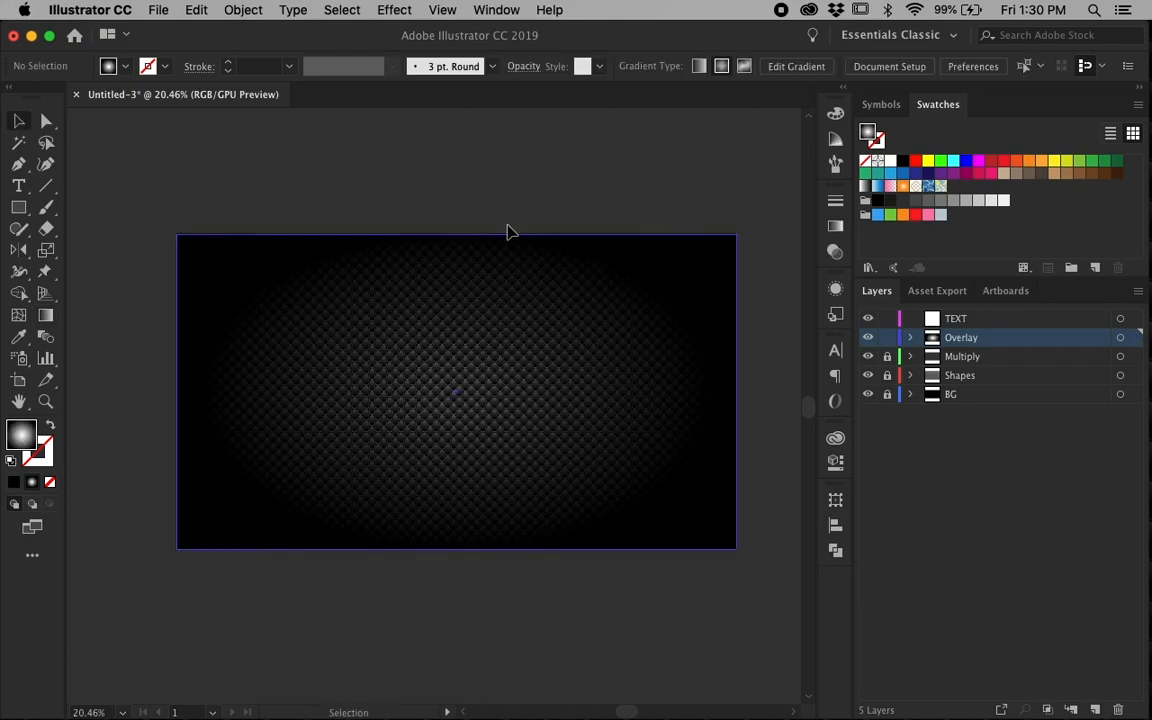
Set the Overlay gradient rectangle's opacity to 90% and deselect it
scroll(511, 258, "up", 3)
scroll(478, 463, "down", 4)
scroll(478, 463, "down", 1)
left_click(625, 306)
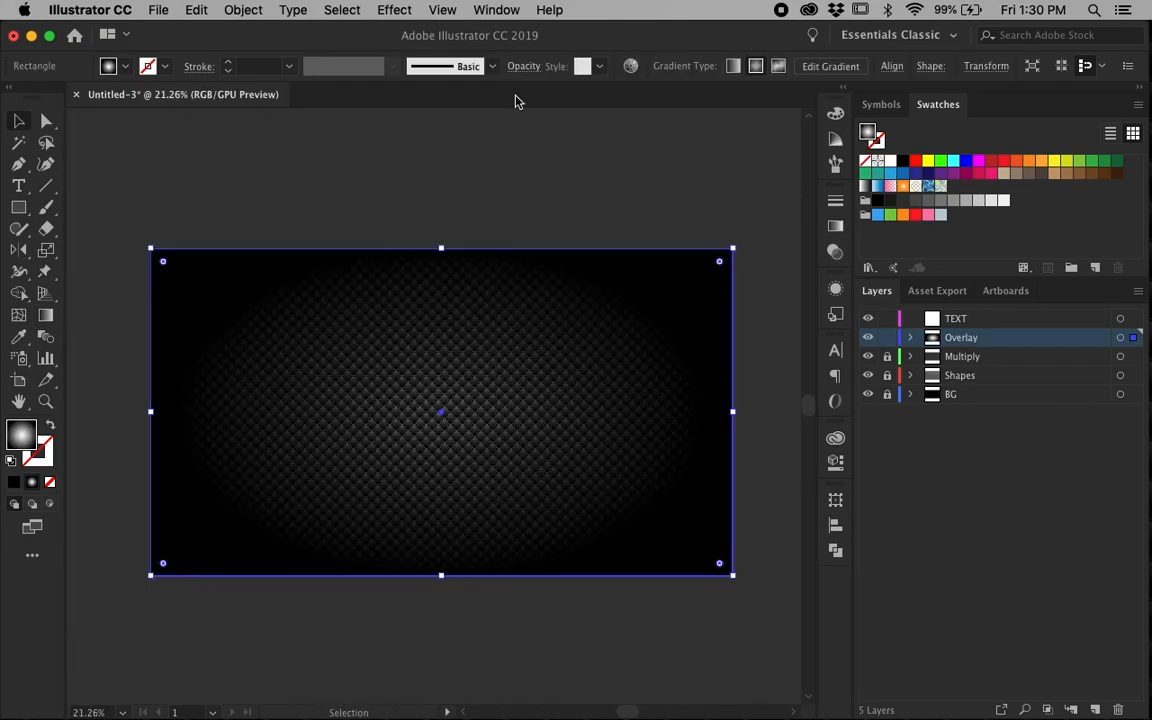
left_click(523, 66)
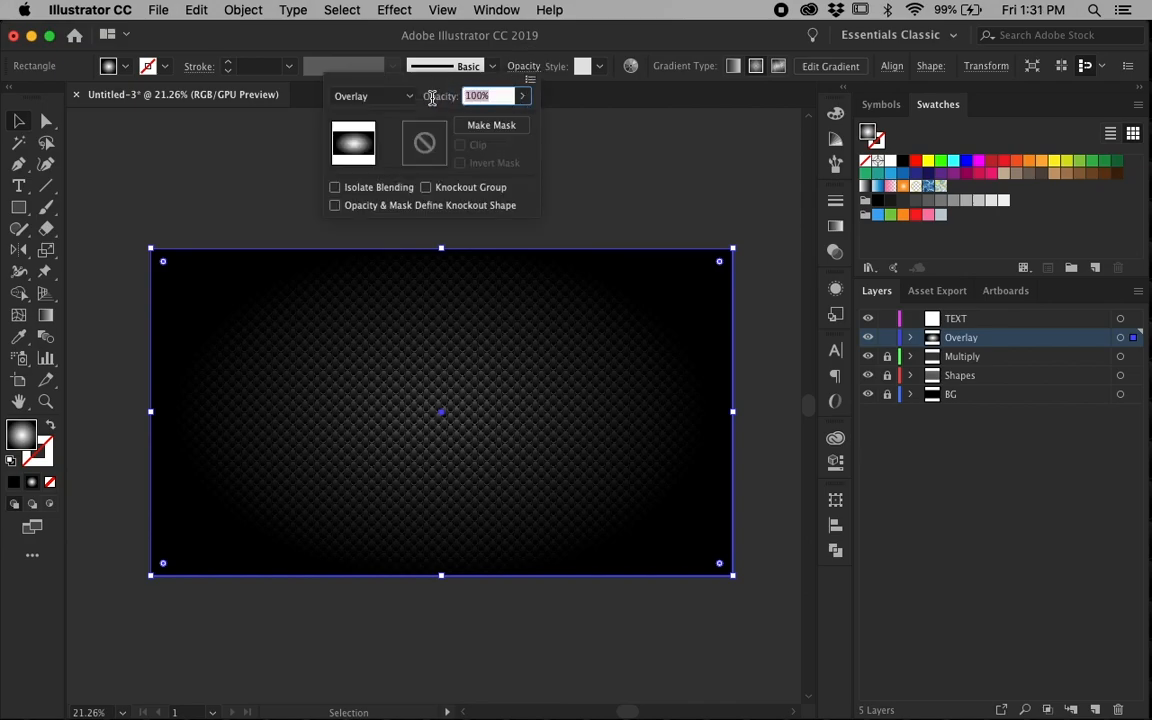
type("34")
key("Return")
key("Return")
key("super+shift+a")
Examine the shaded weave up close along its edges and corners and across the whole artboard, and reselect the gradient rectangle
scroll(623, 350, "up", 3)
scroll(622, 352, "up", 3)
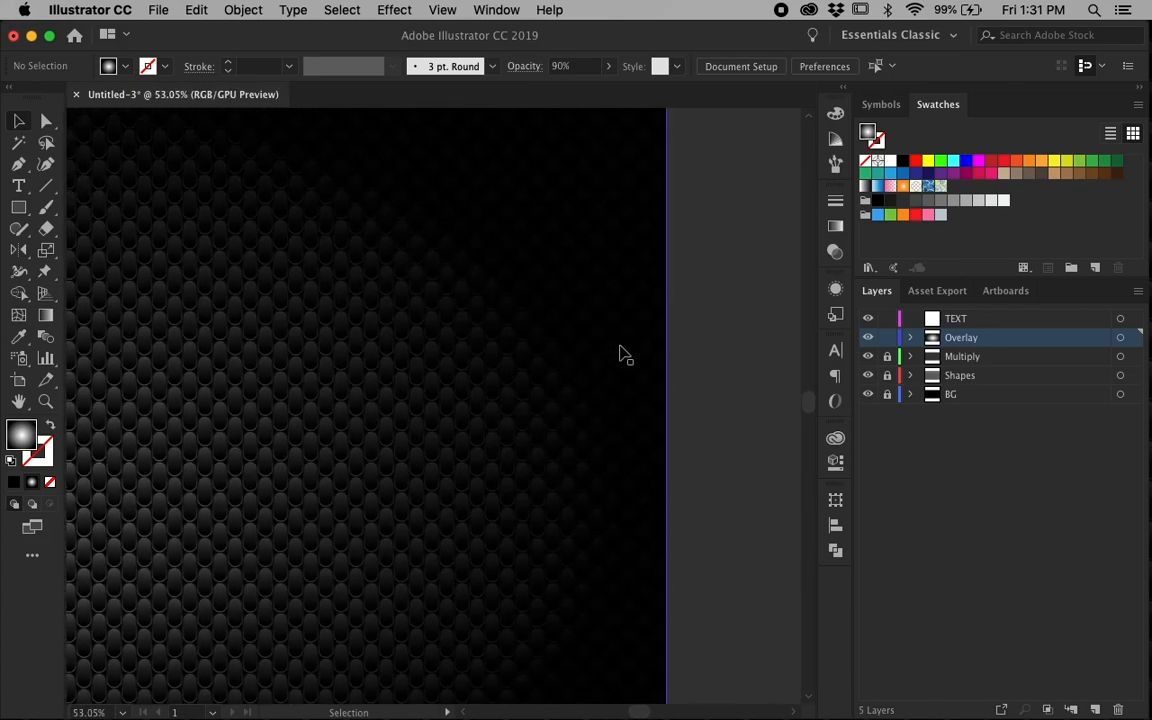
scroll(452, 418, "left", 10)
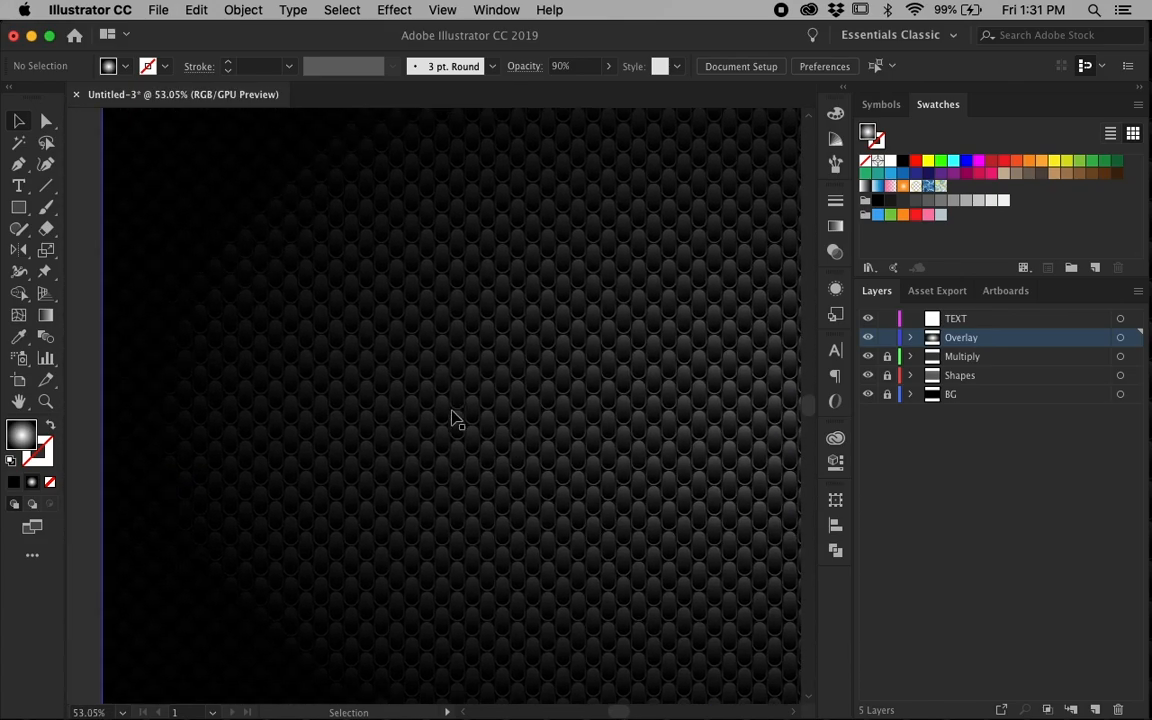
scroll(360, 419, "up", 5)
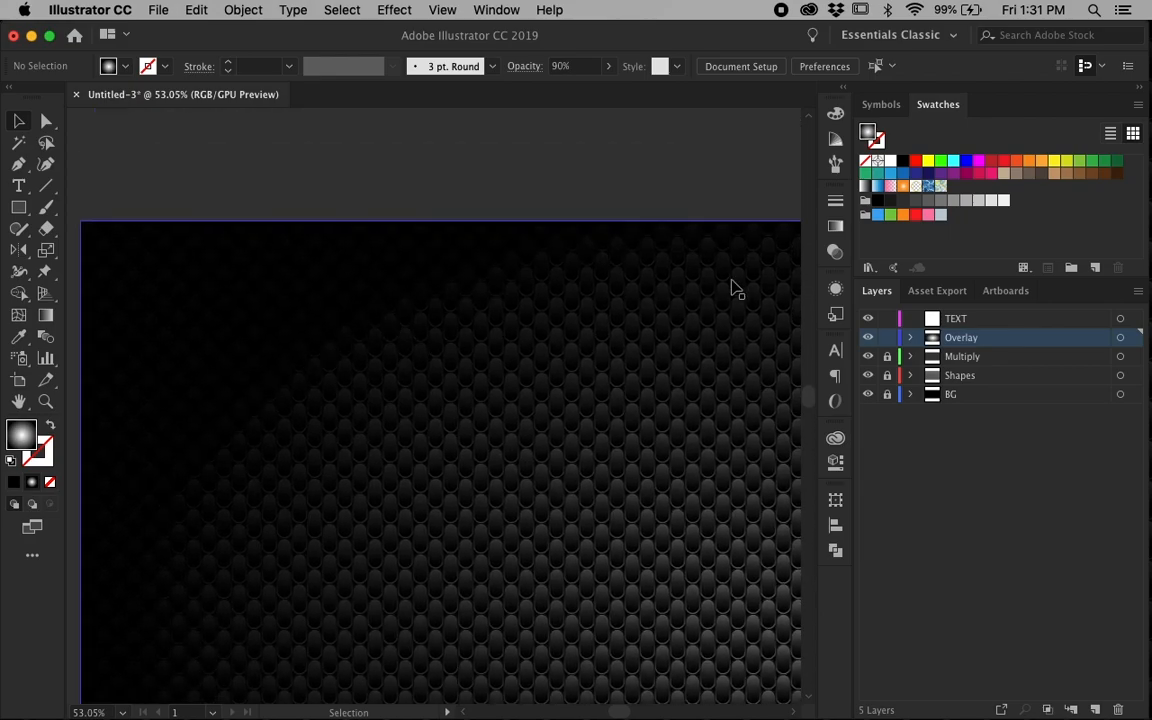
scroll(733, 290, "down", 3)
scroll(733, 290, "down", 4)
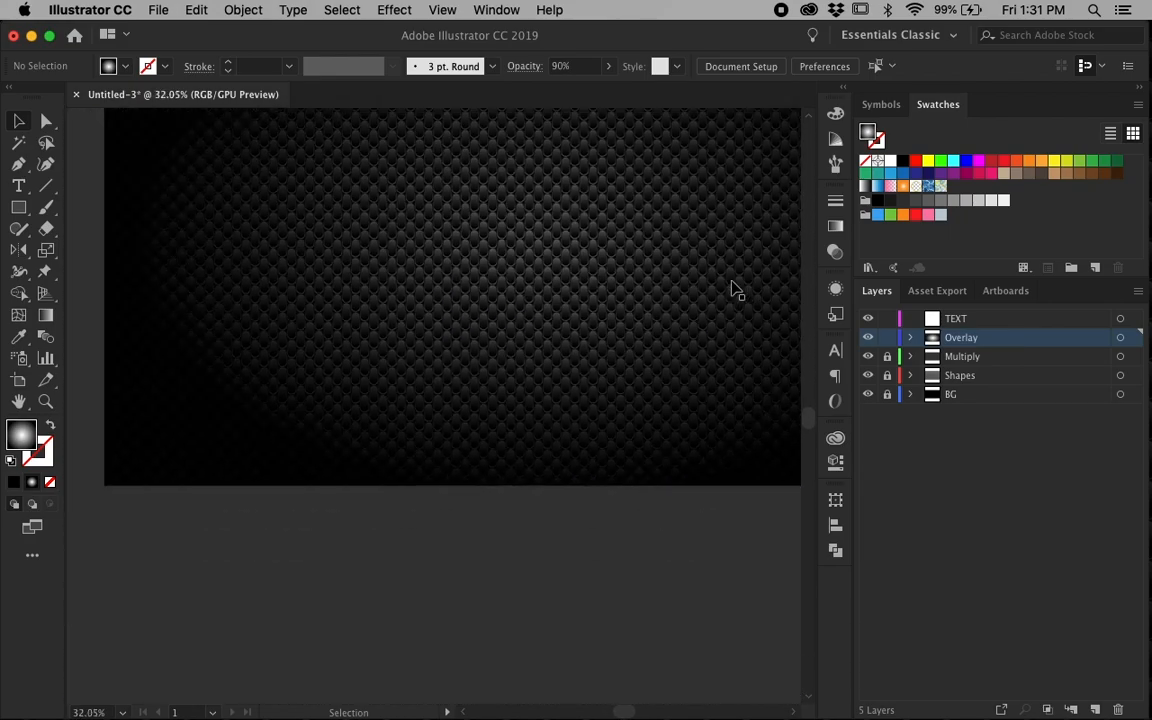
scroll(730, 288, "up", 5)
scroll(730, 288, "right", 2)
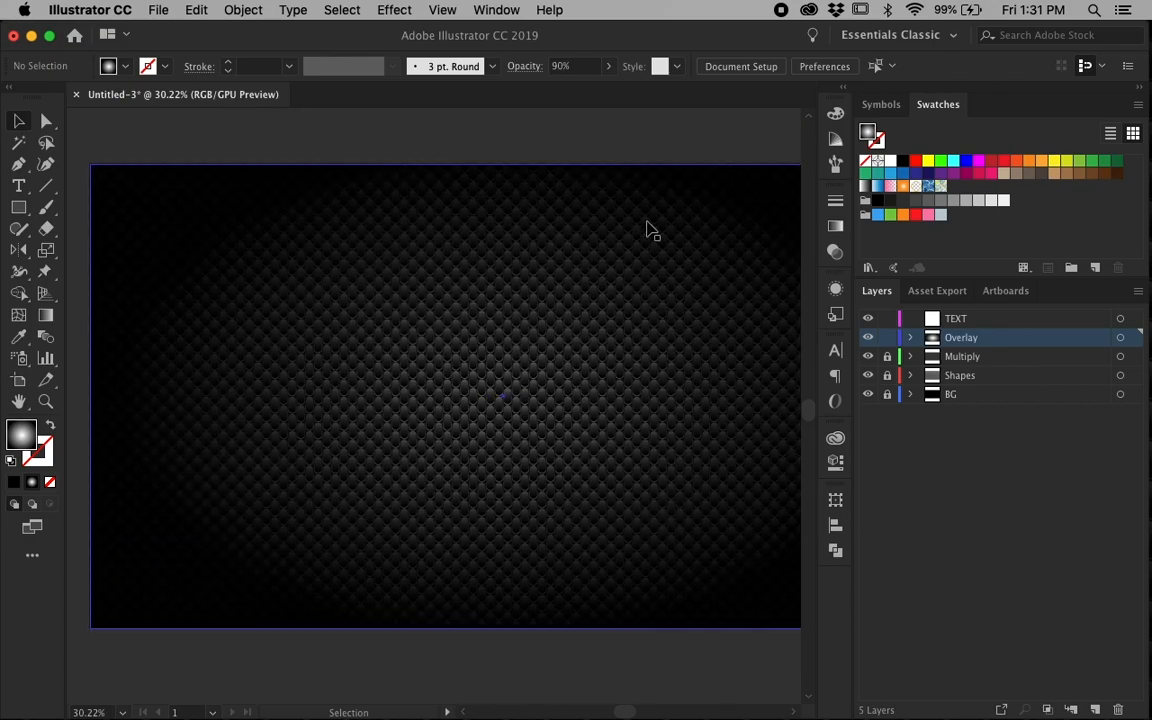
left_click(651, 368)
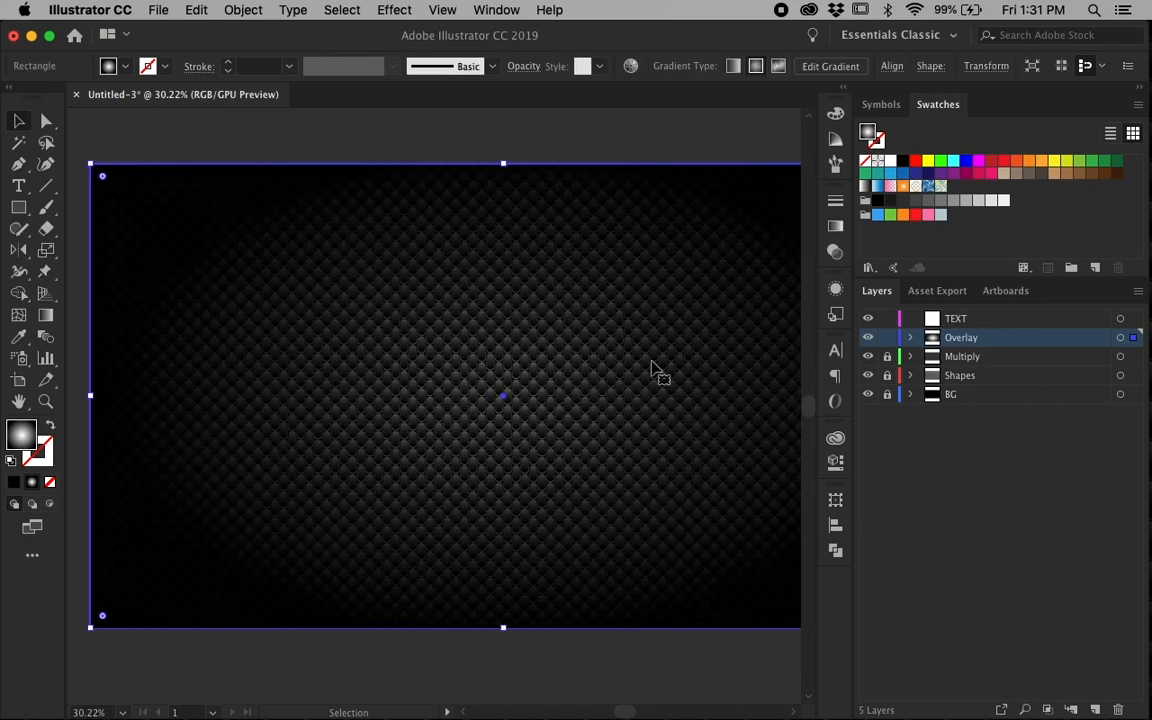